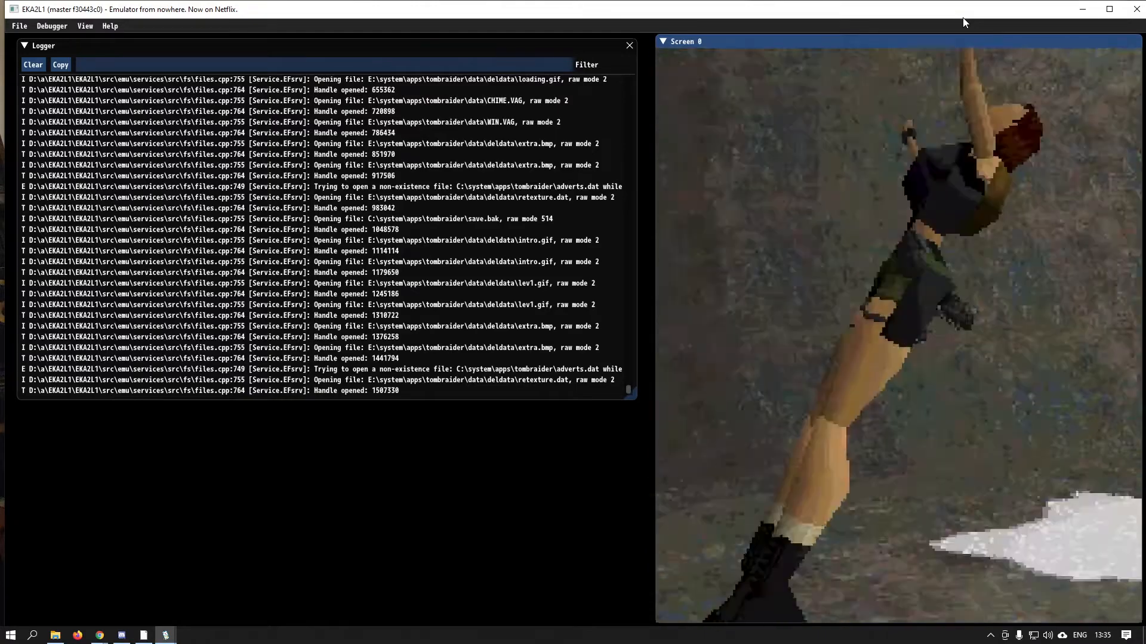
Open the pause menu of the running Tomb Raider game and end the game without saving
key("Right")
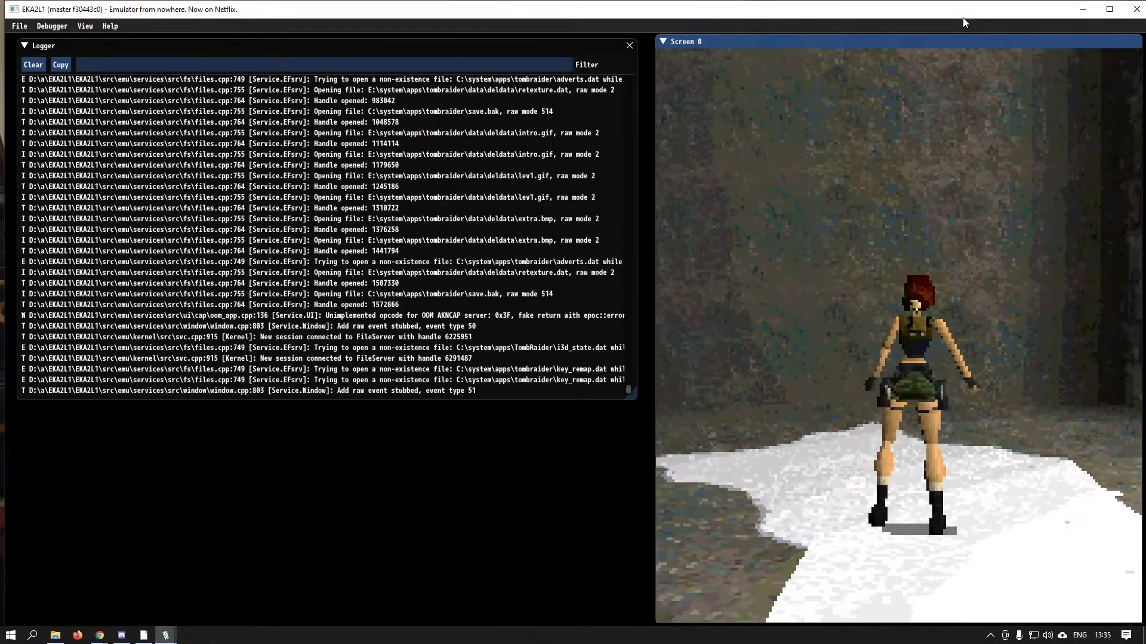
key("F1")
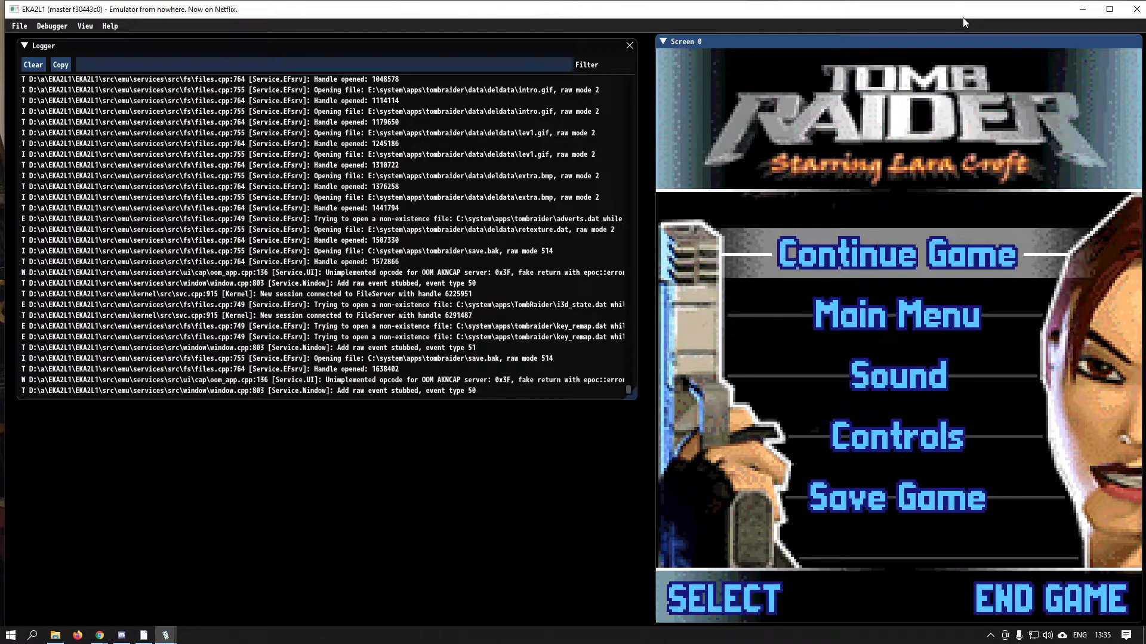
key("F2")
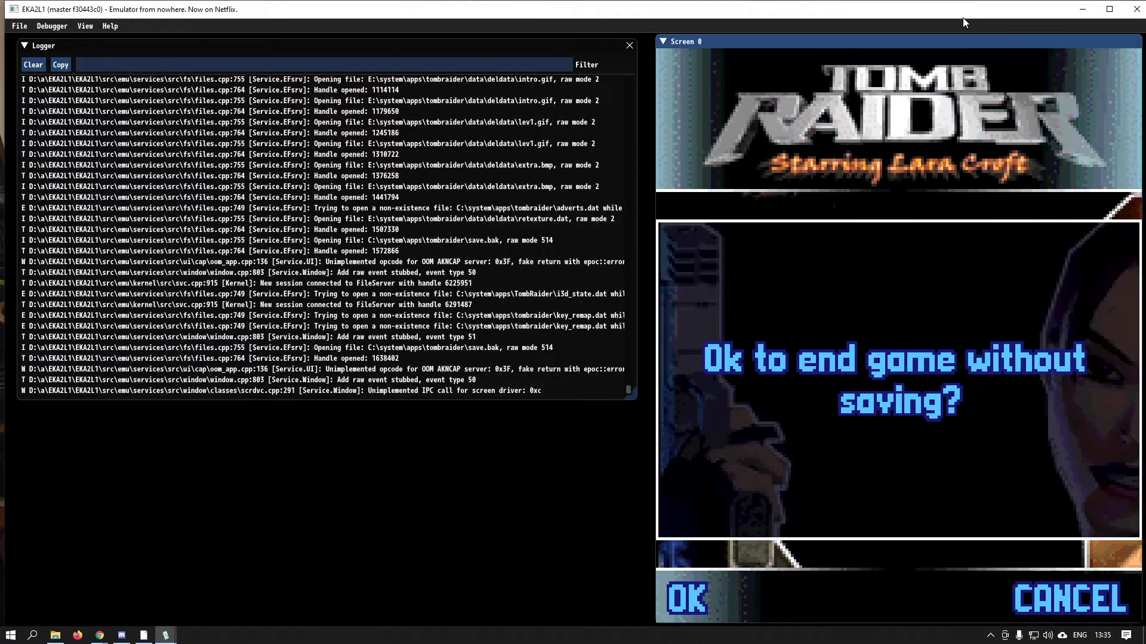
key("F1")
Start the Tomb Raider game again and run Lara through the snowy cave passage, steering around the rock walls
key("Up")
key("Down")
key("Up")
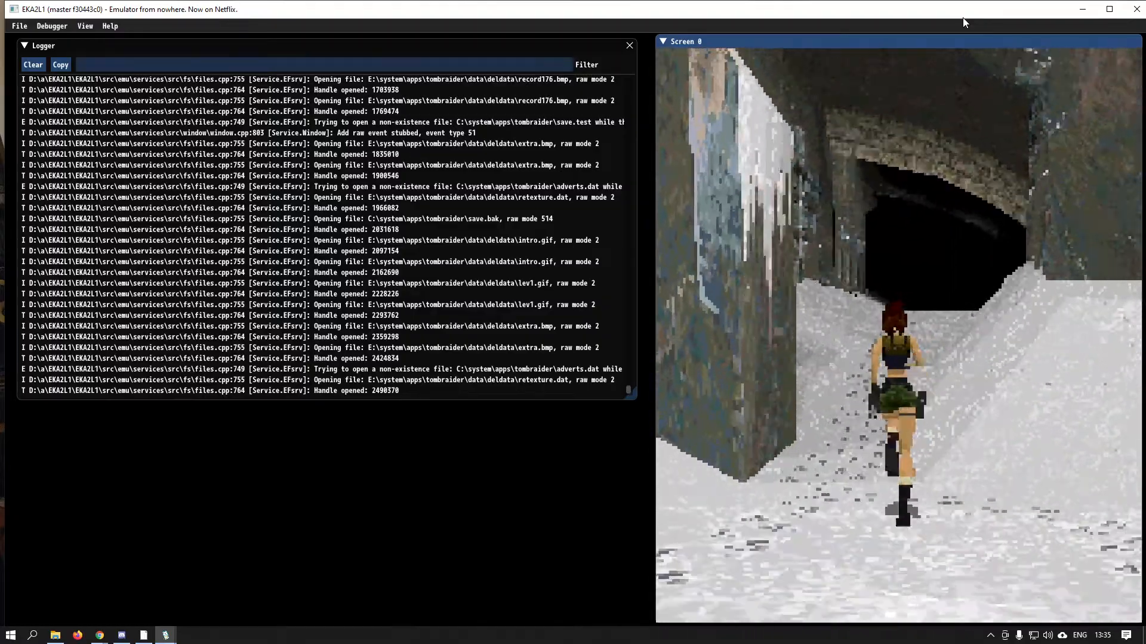
key("Left")
key("Right")
key("Left")
key("Right")
key("Left")
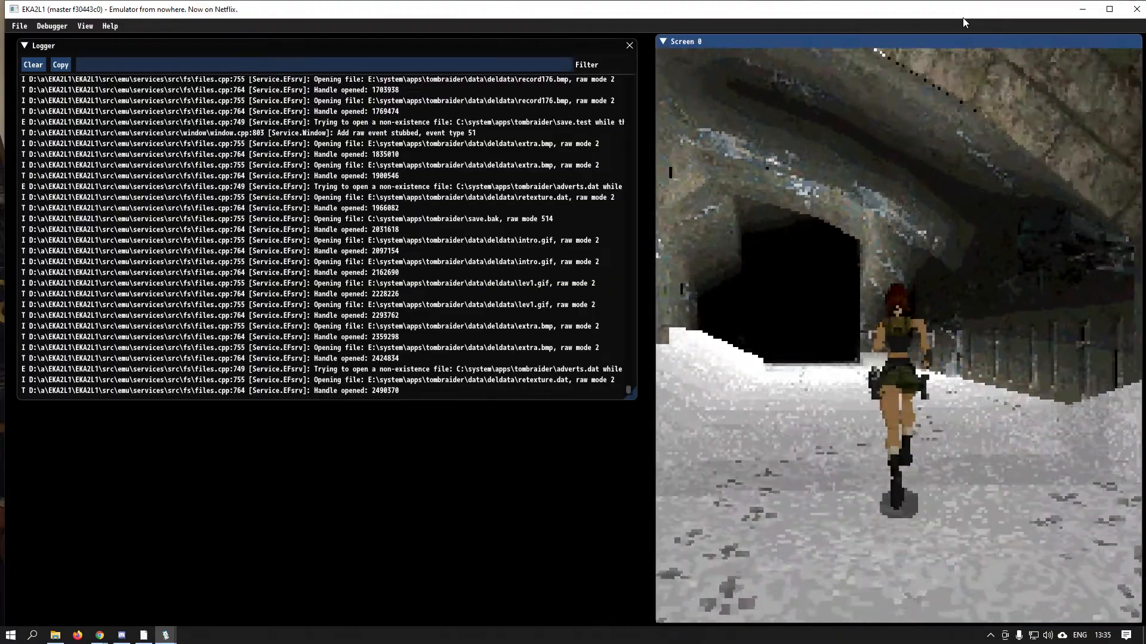
key("Left")
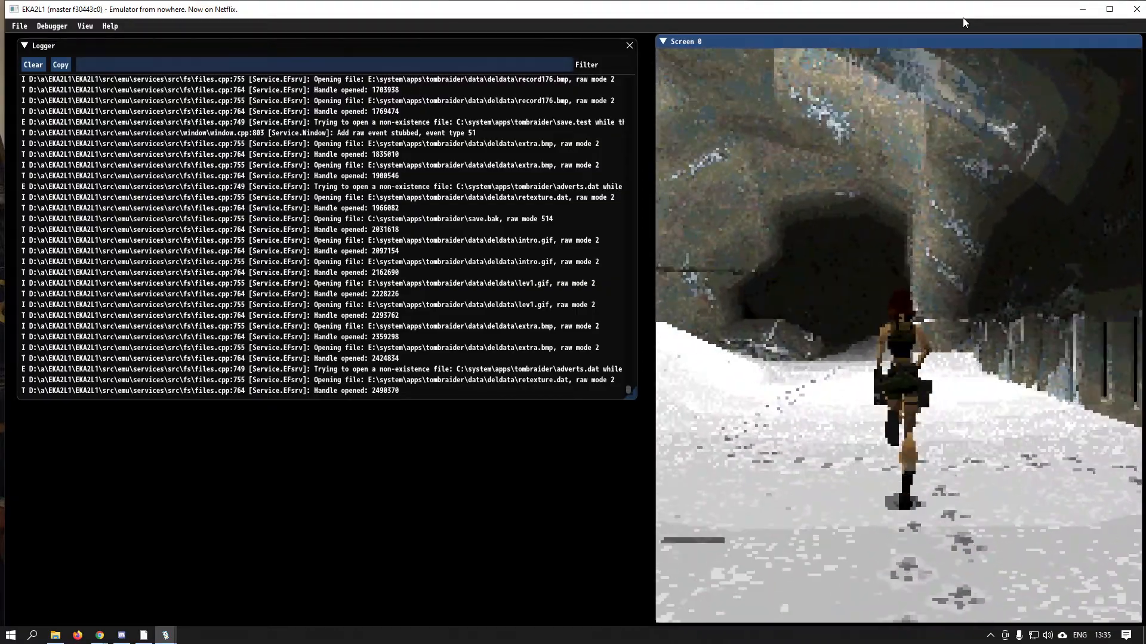
key("Right")
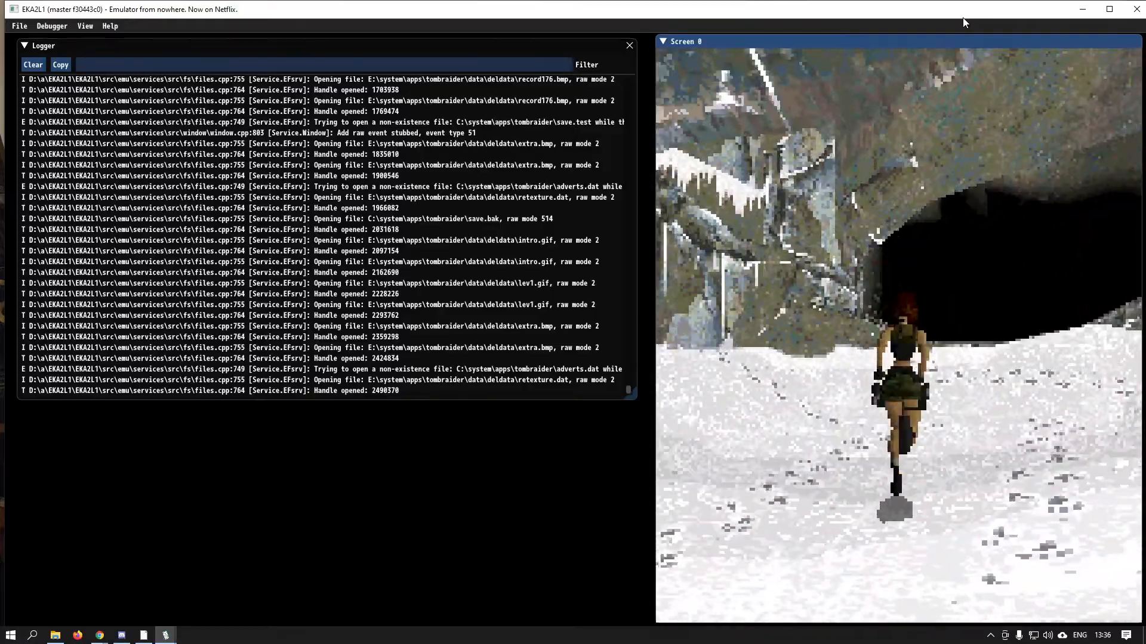
key("Left")
key("Right")
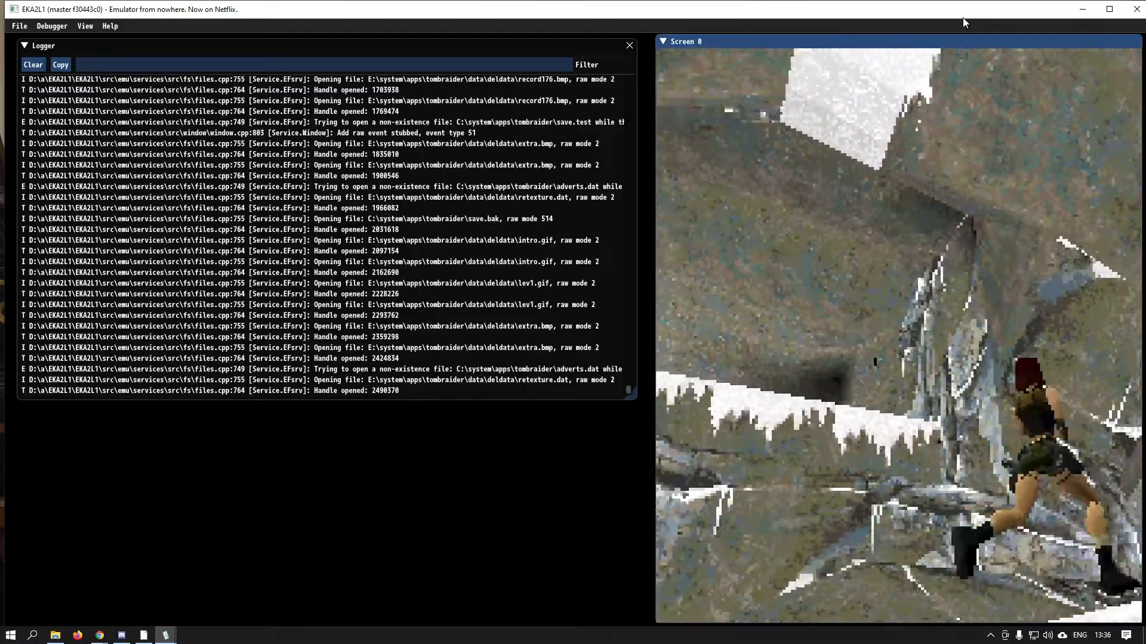
Run Lara across the snow to the rock block, climb onto its ledge, and jump onward to the next ledge
key("Up")
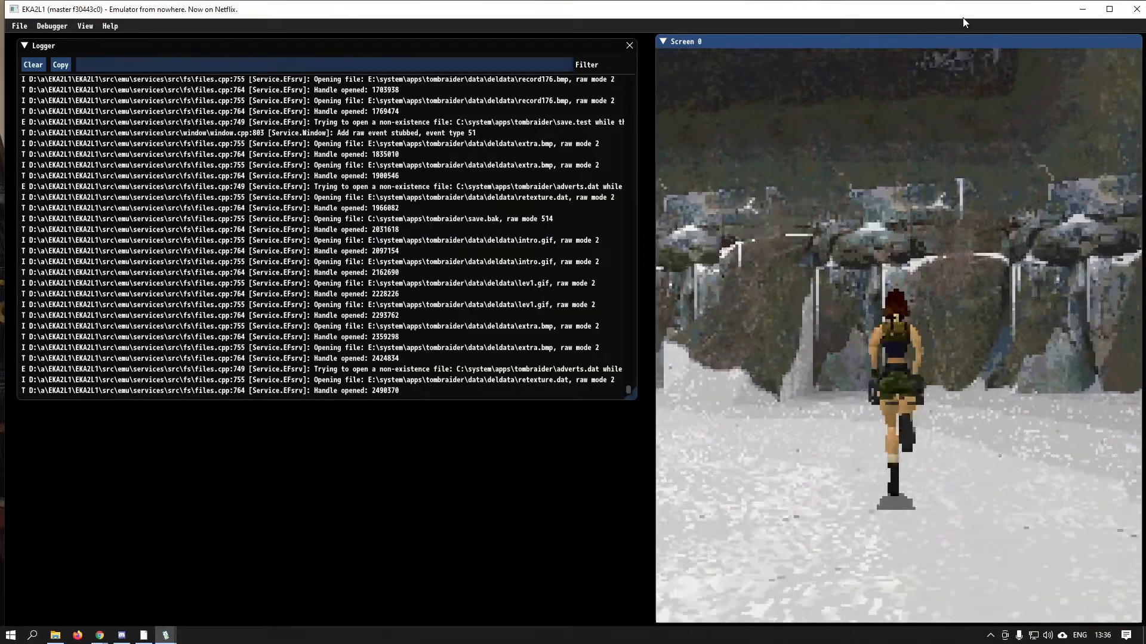
key("Left")
key("Left")
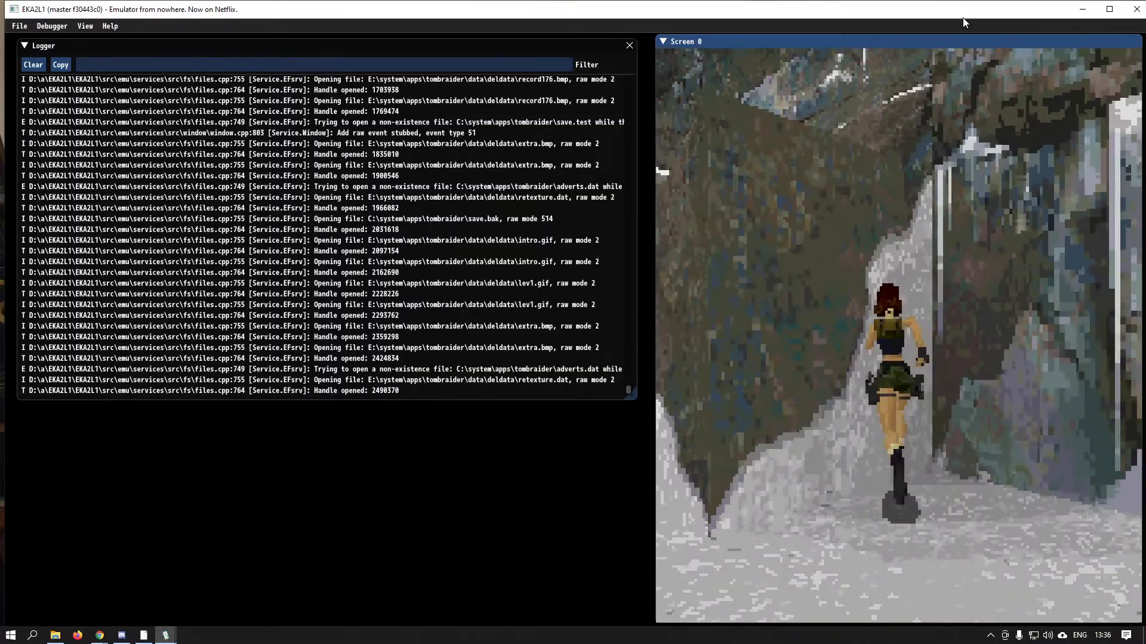
key("5")
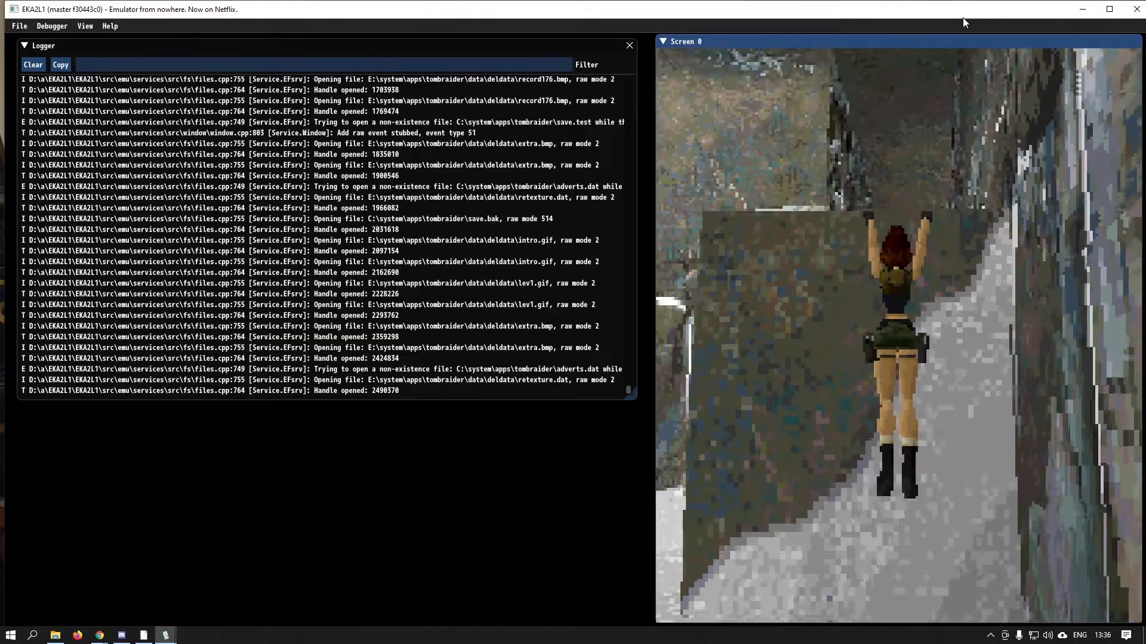
key("Up")
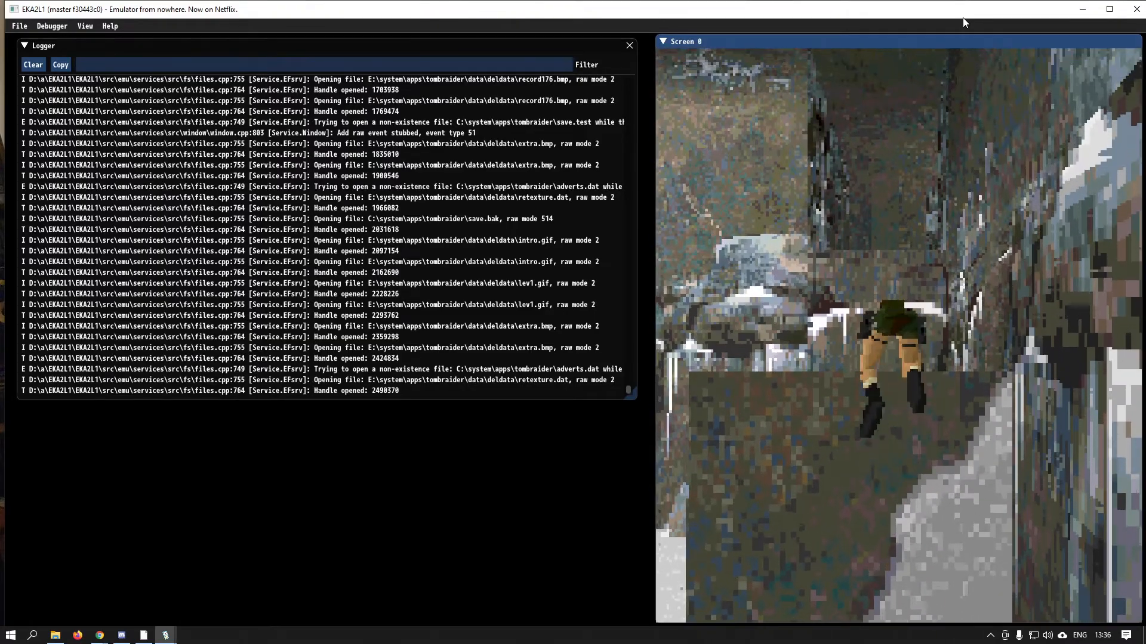
key("5")
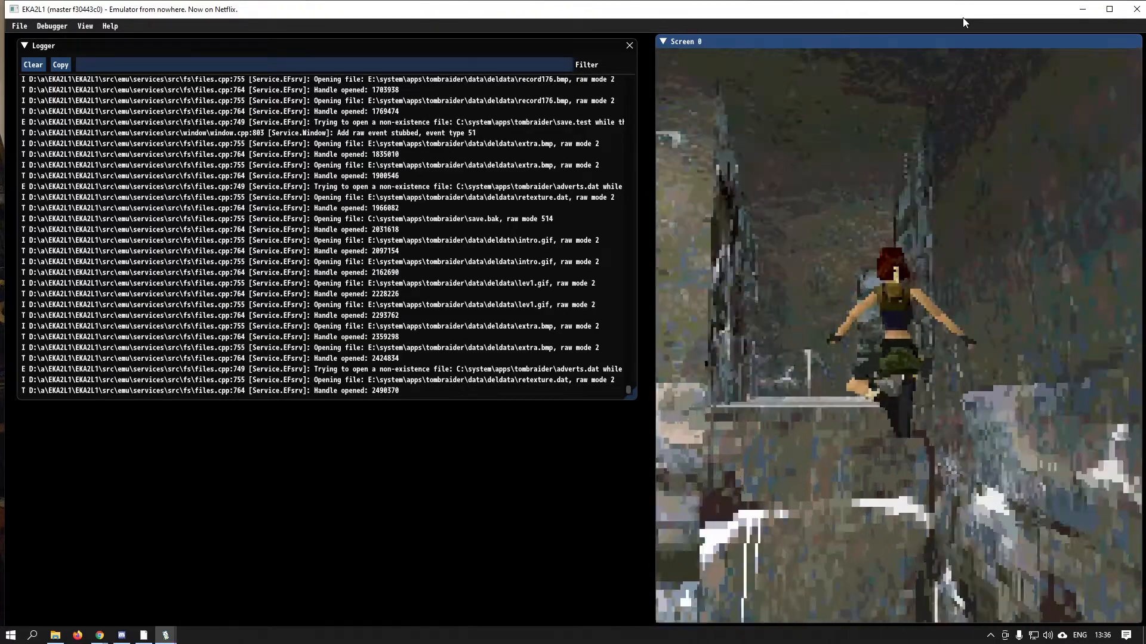
key("Up")
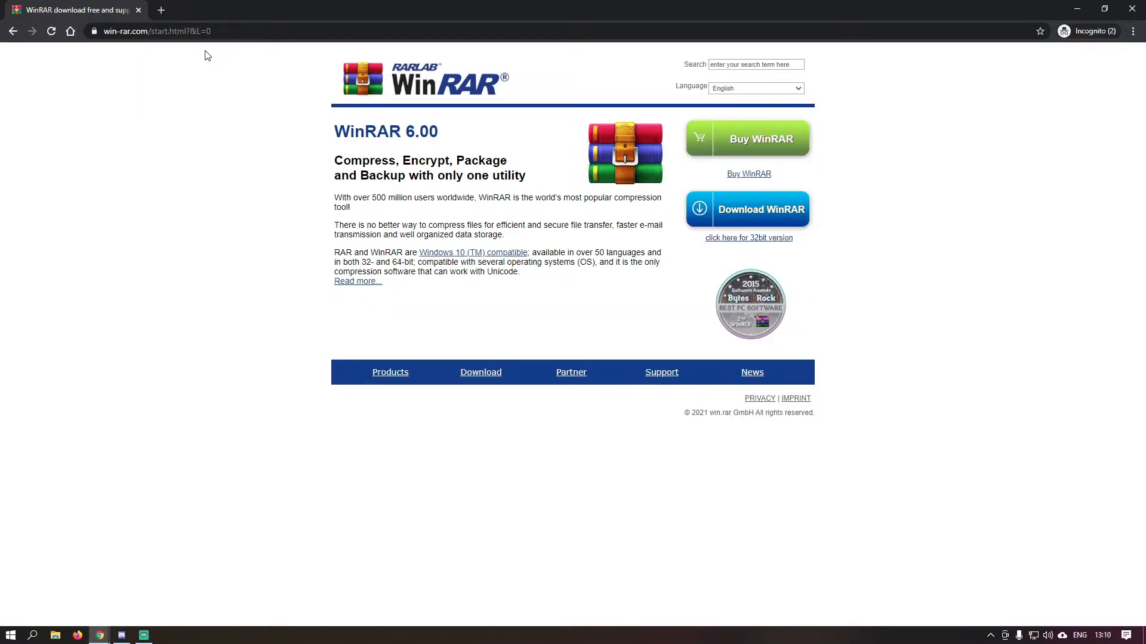
Switch to Chrome and download the 64-bit WinRAR 6.00 installer from win-rar.com
left_click(747, 224)
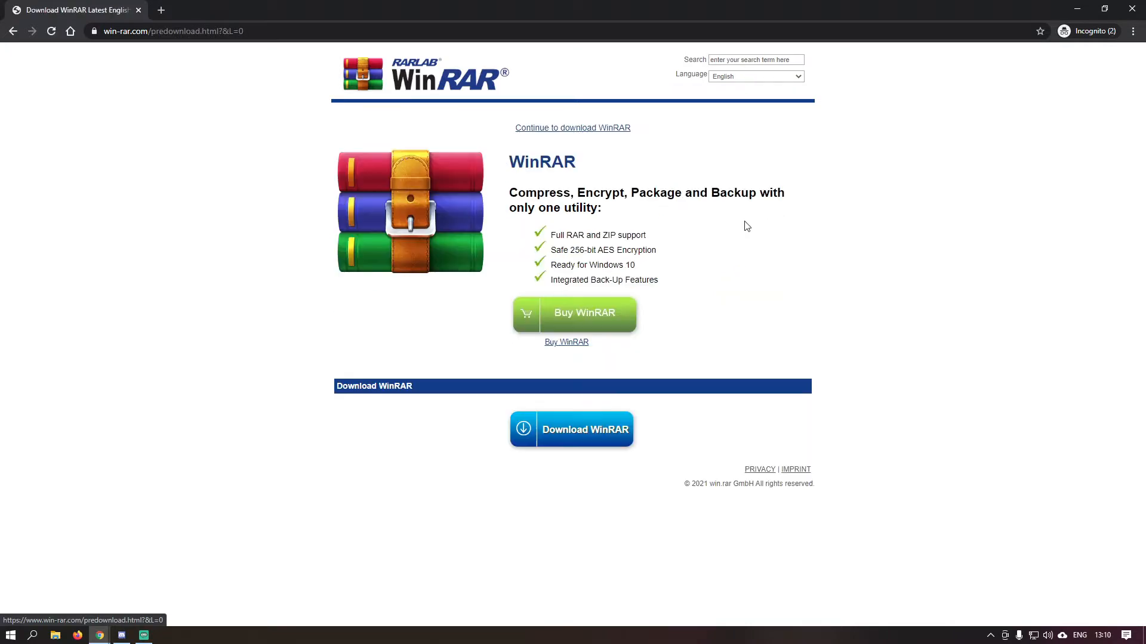
left_click(565, 441)
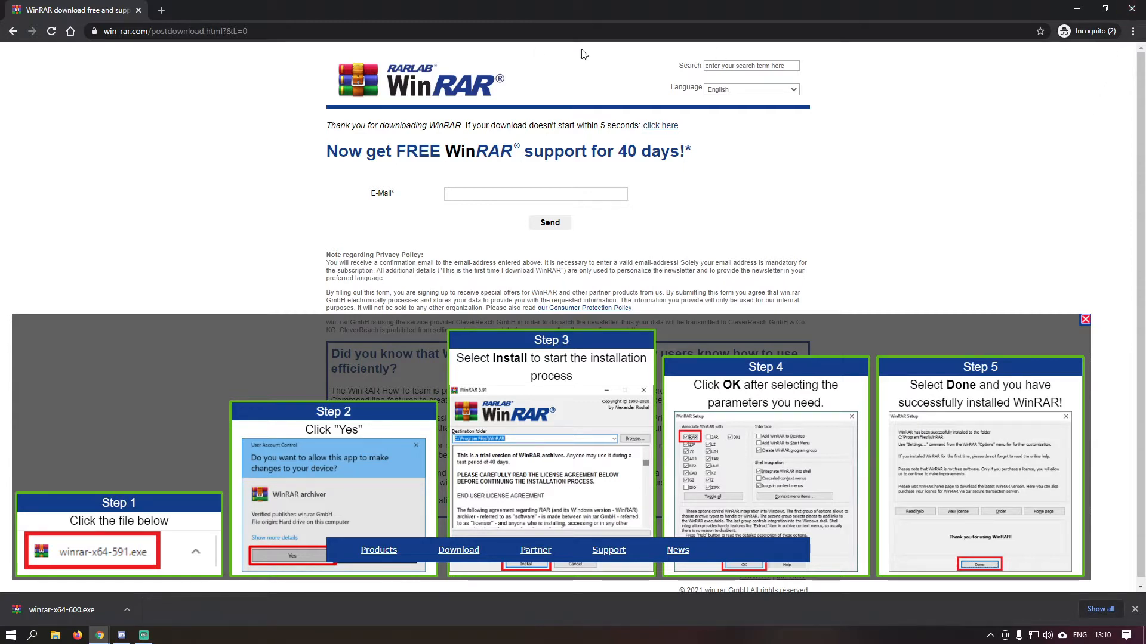
scroll(979, 214, "down", 1)
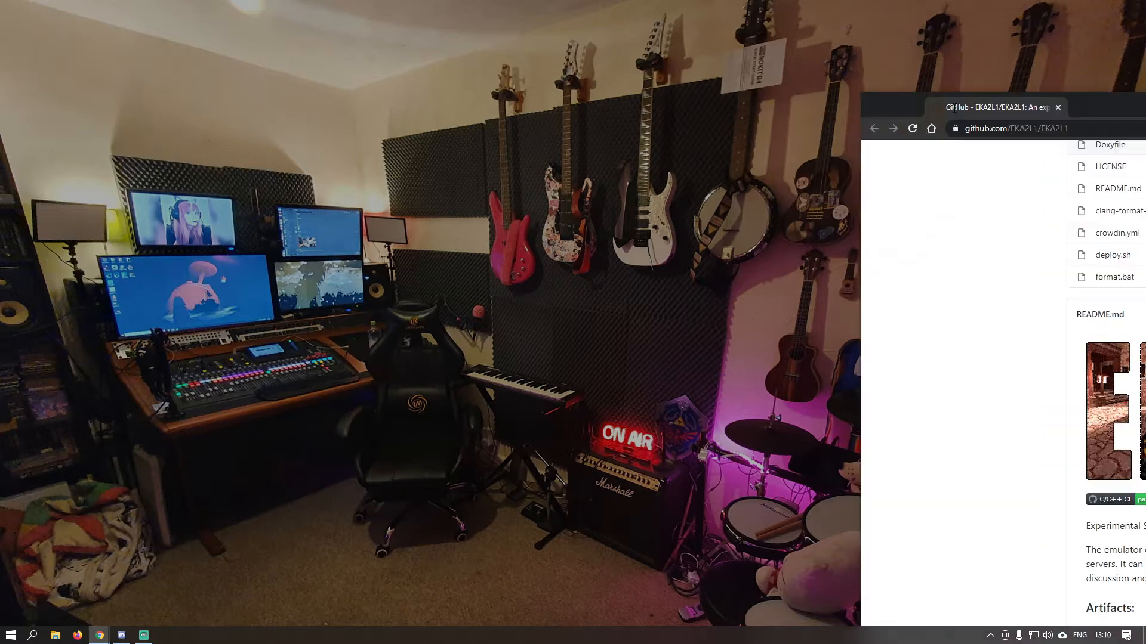
Download windows-latest.zip from the Automatic CI builds release of the EKA2L1 GitHub repository and close the page
scroll(136, 250, "up", 3)
scroll(136, 250, "up", 3)
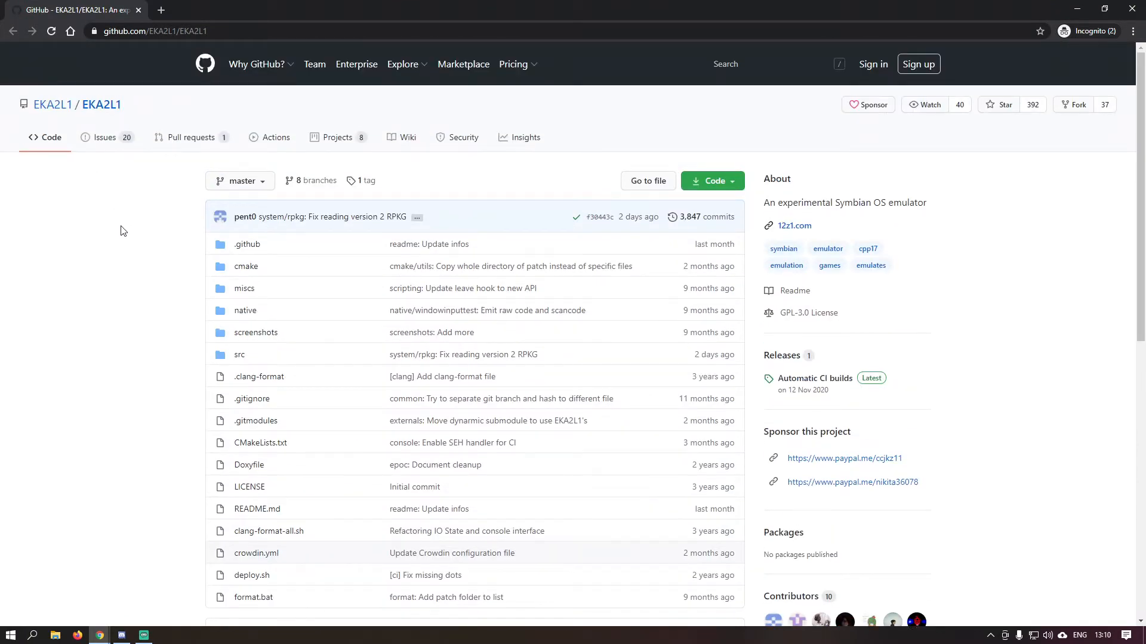
scroll(123, 231, "down", 9)
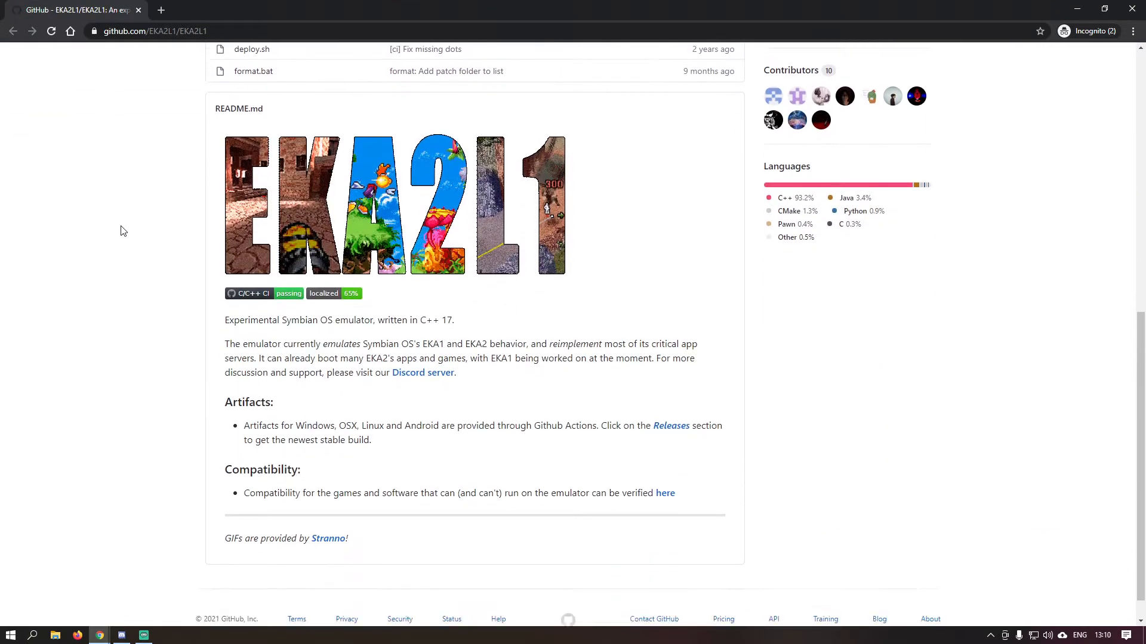
left_click(671, 416)
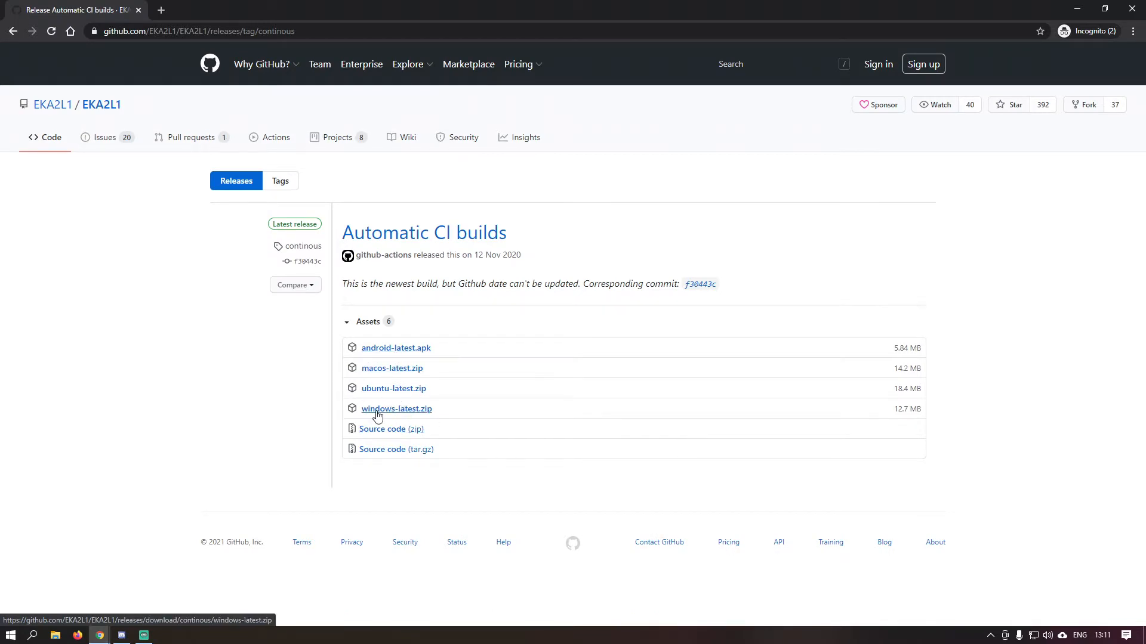
left_click(408, 409)
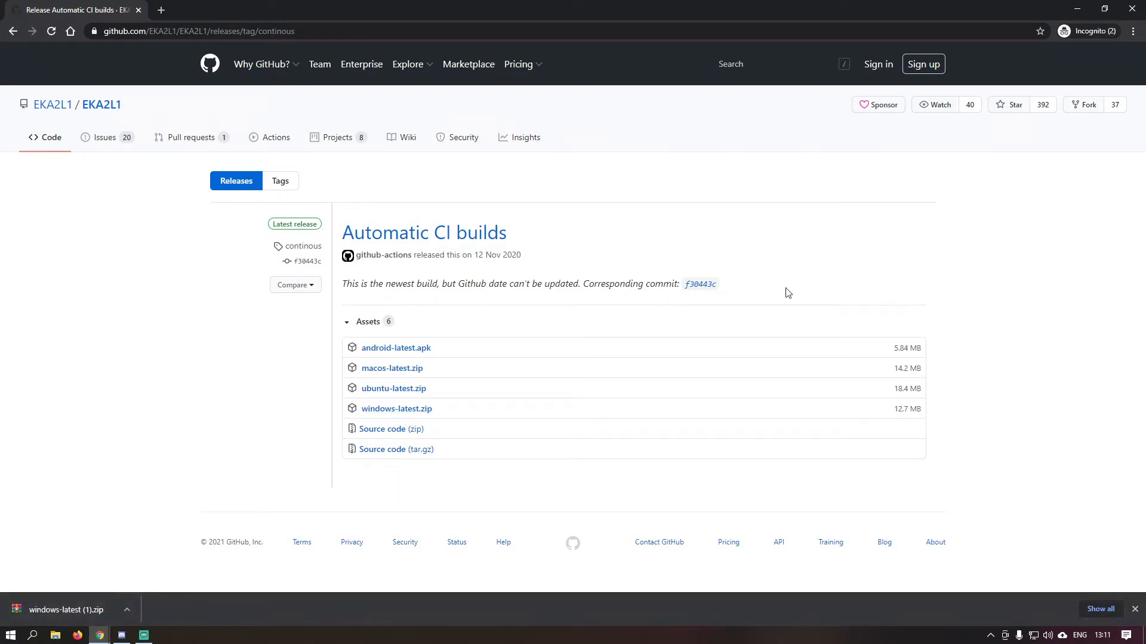
left_click(1132, 9)
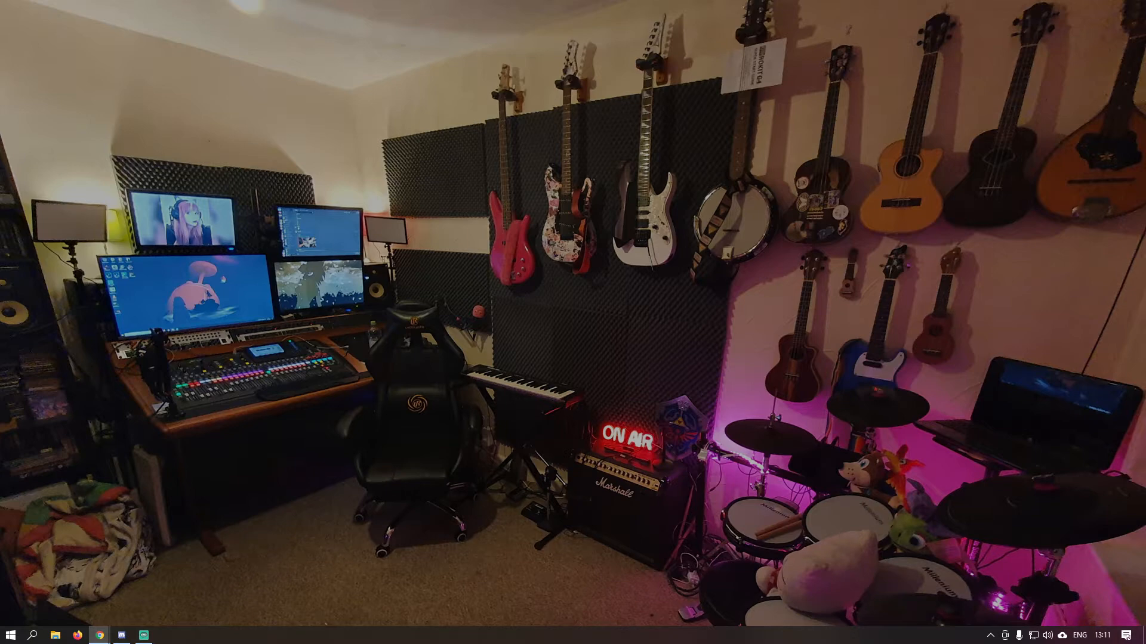
Bring up the Symbian OS ROMs page on the Internet Archive and read which Nokia device ROMs its description covers
left_click_drag(257, 0, 194, 63)
scroll(514, 198, "up", 5)
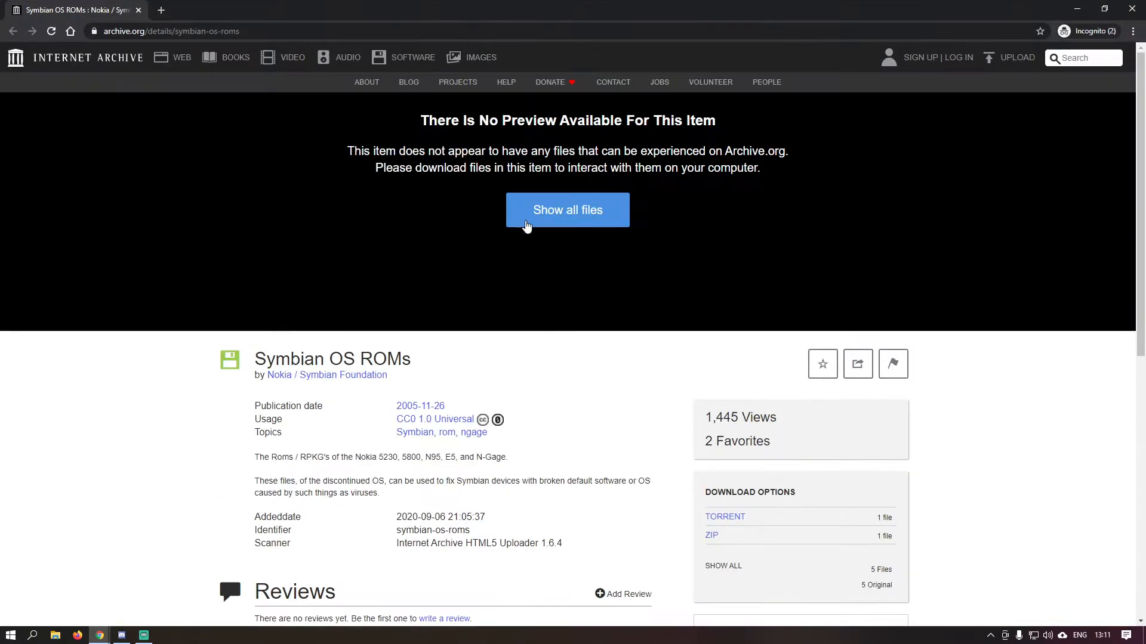
scroll(522, 235, "down", 2)
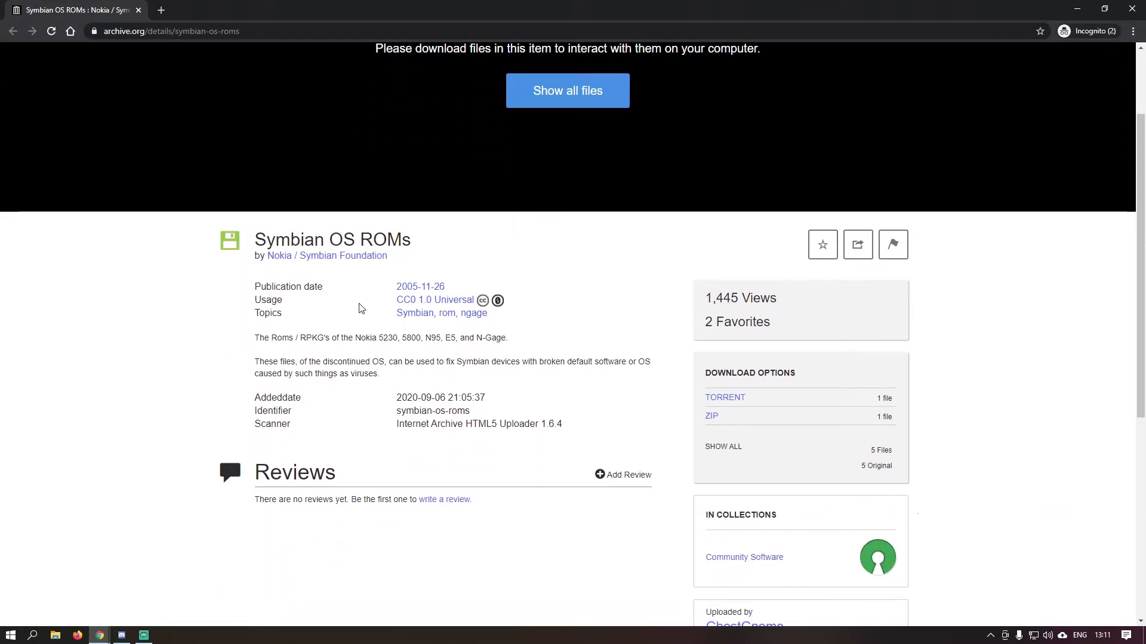
left_click_drag(282, 338, 557, 355)
left_click(525, 370)
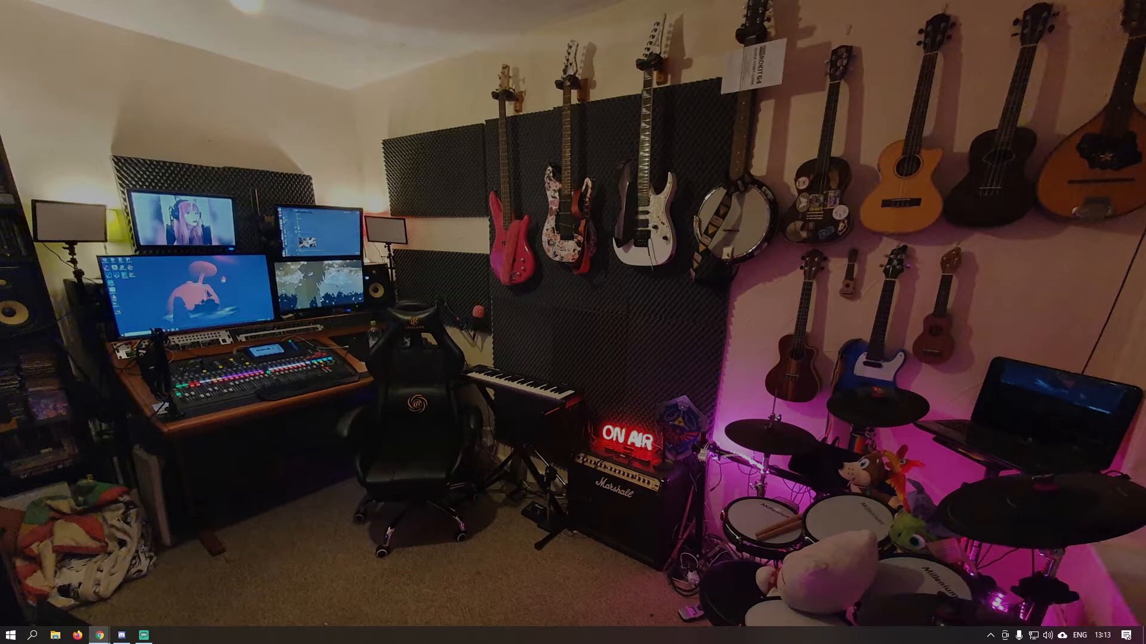
Bring up the N-Gage Cracked Games full romset 2020 page and examine its list of included games and download options
left_click_drag(1145, 21, 191, 1)
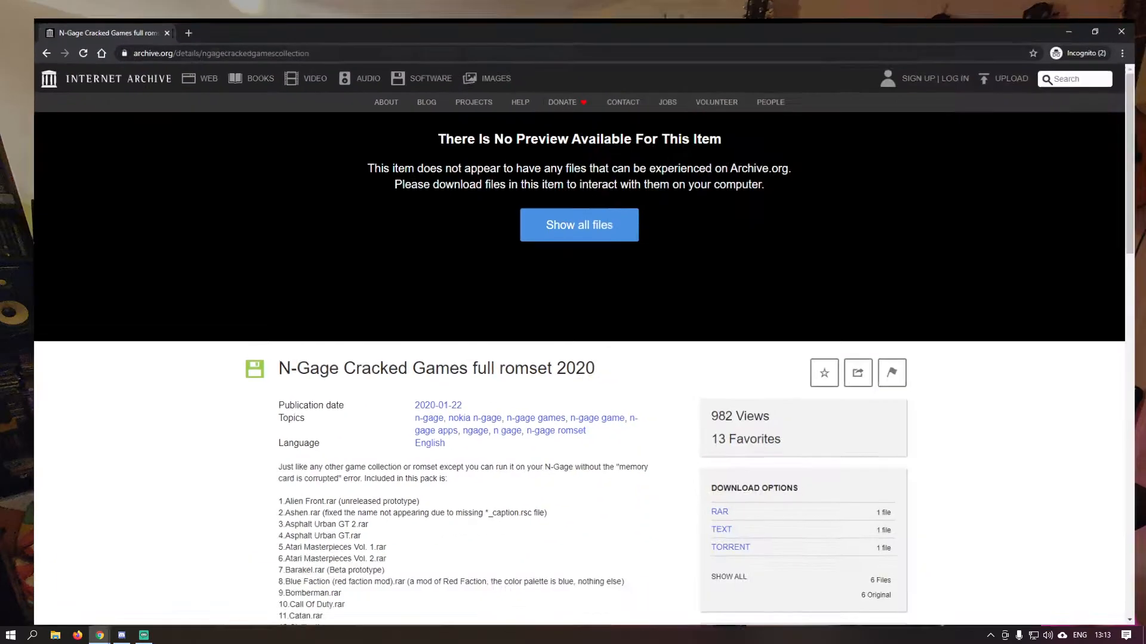
scroll(670, 204, "down", 3)
scroll(668, 201, "down", 1)
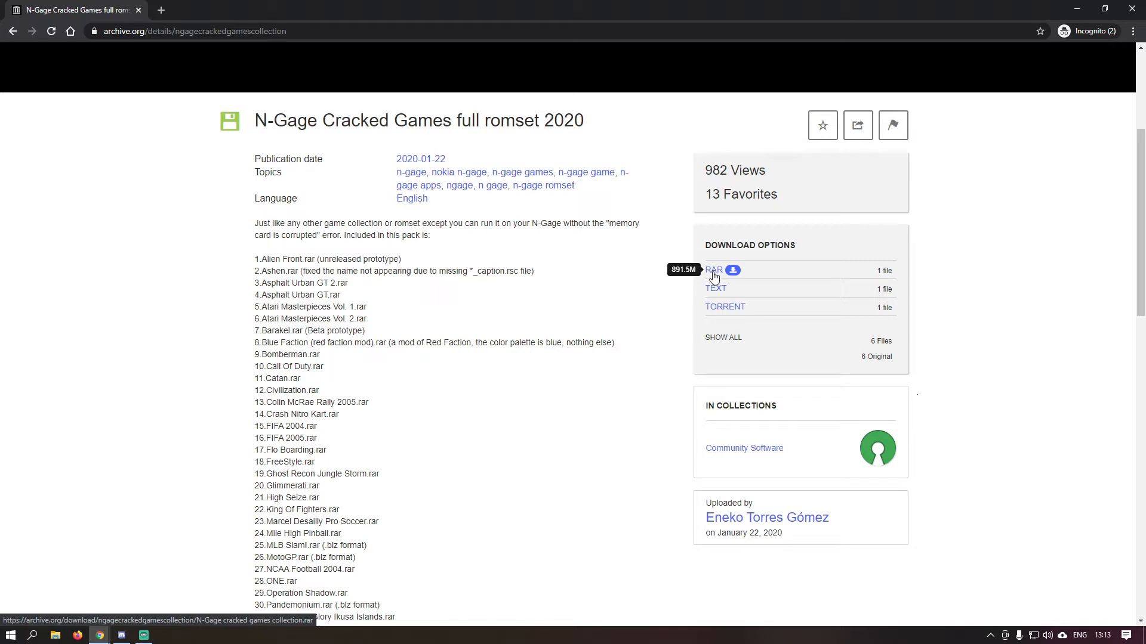
scroll(656, 311, "down", 3)
scroll(589, 313, "down", 6)
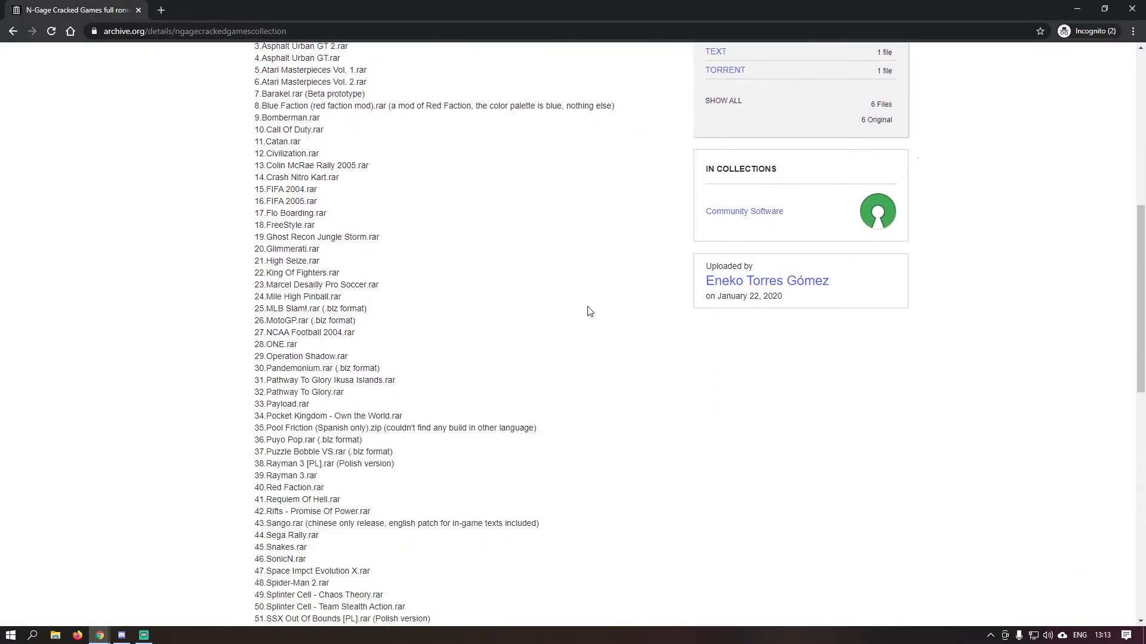
scroll(590, 309, "down", 1)
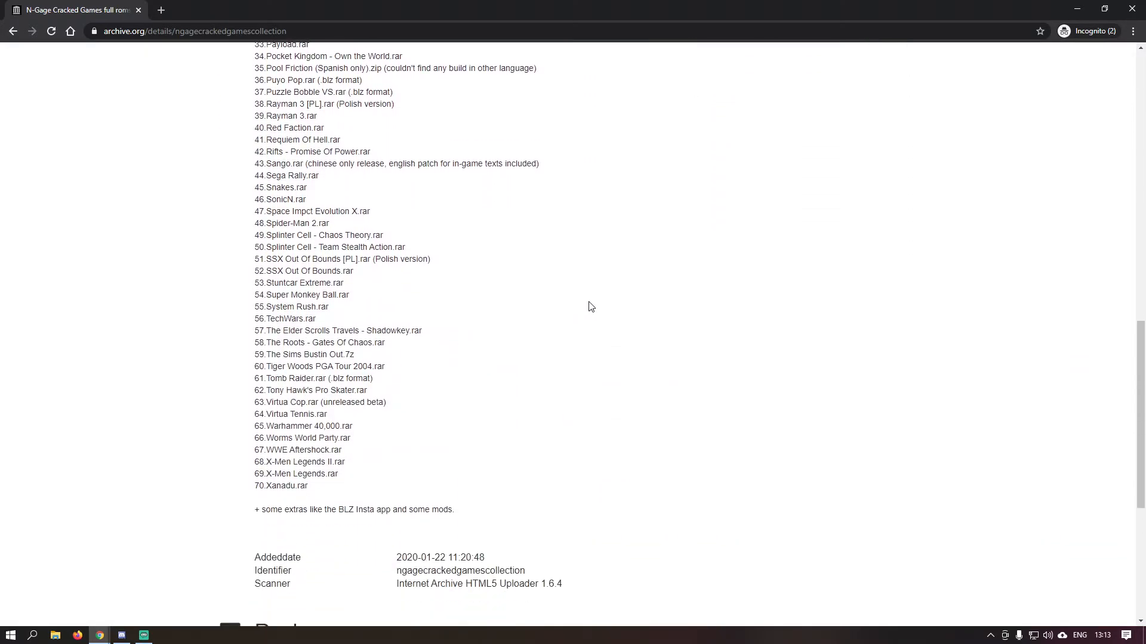
scroll(593, 304, "up", 10)
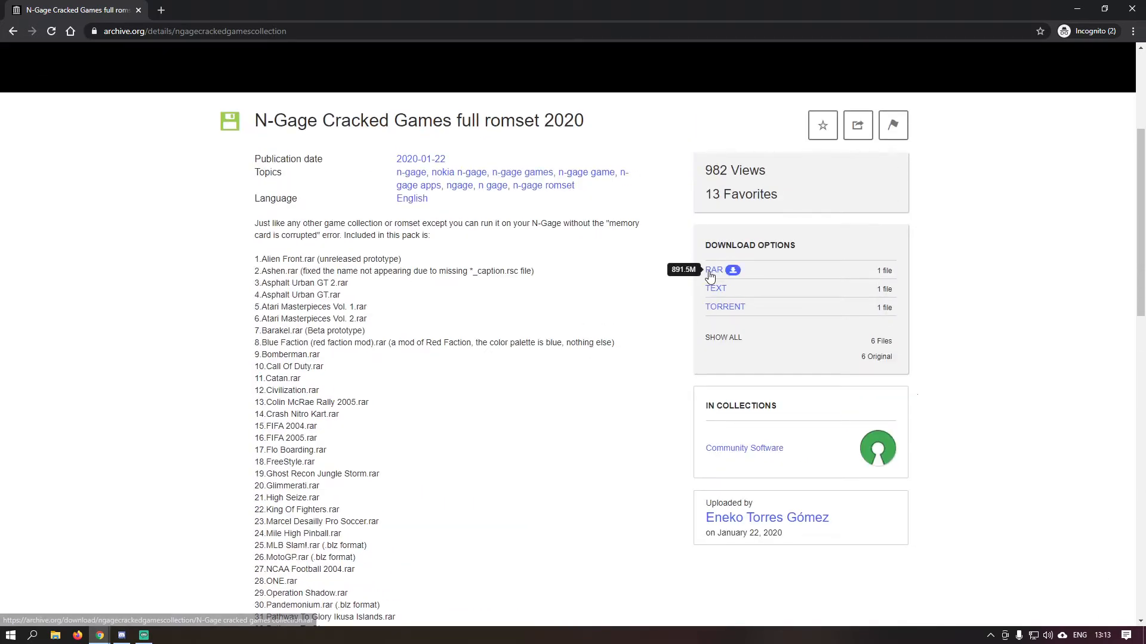
scroll(321, 278, "down", 5)
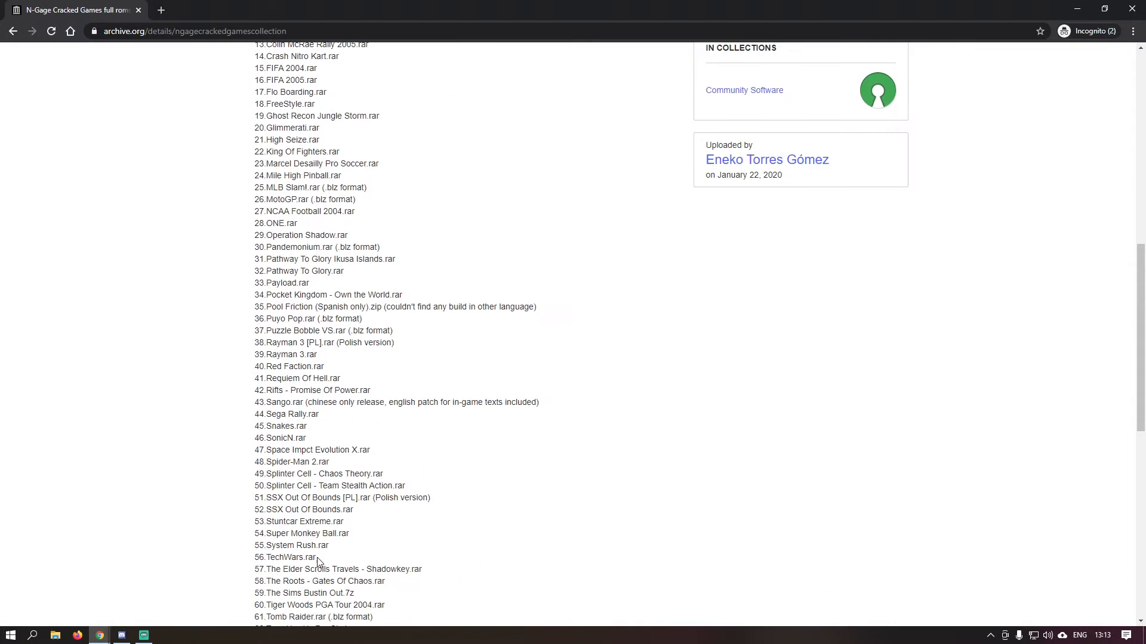
scroll(328, 557, "up", 6)
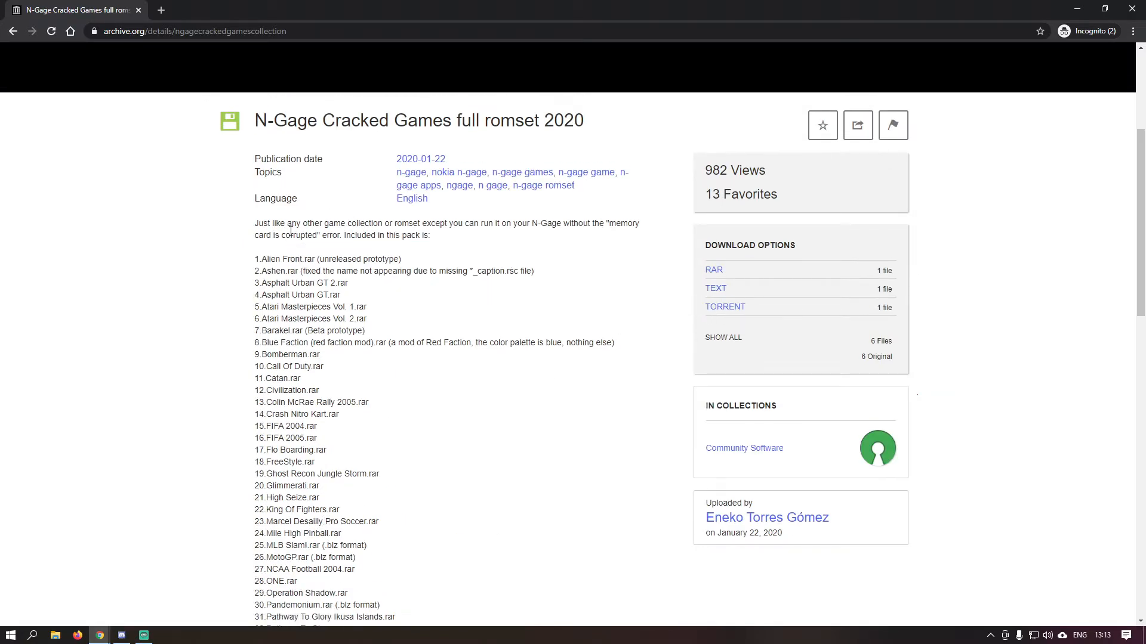
scroll(320, 540, "down", 5)
scroll(286, 363, "up", 3)
scroll(397, 537, "down", 6)
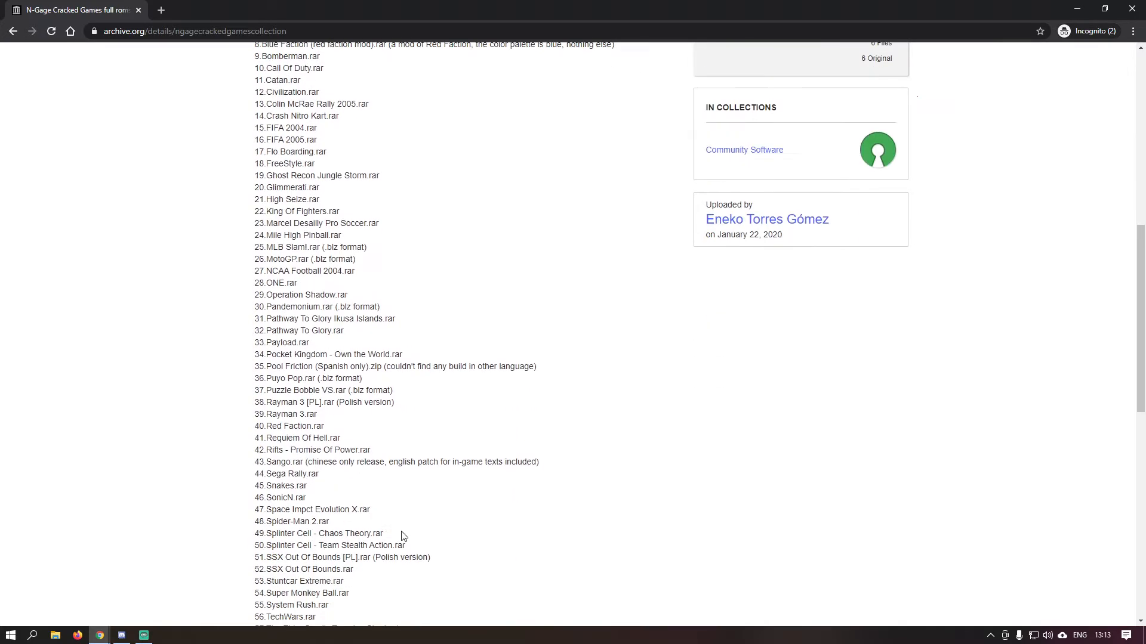
scroll(500, 504, "down", 2)
scroll(503, 501, "up", 12)
scroll(503, 501, "up", 2)
left_click_drag(323, 358, 398, 358)
left_click(398, 359)
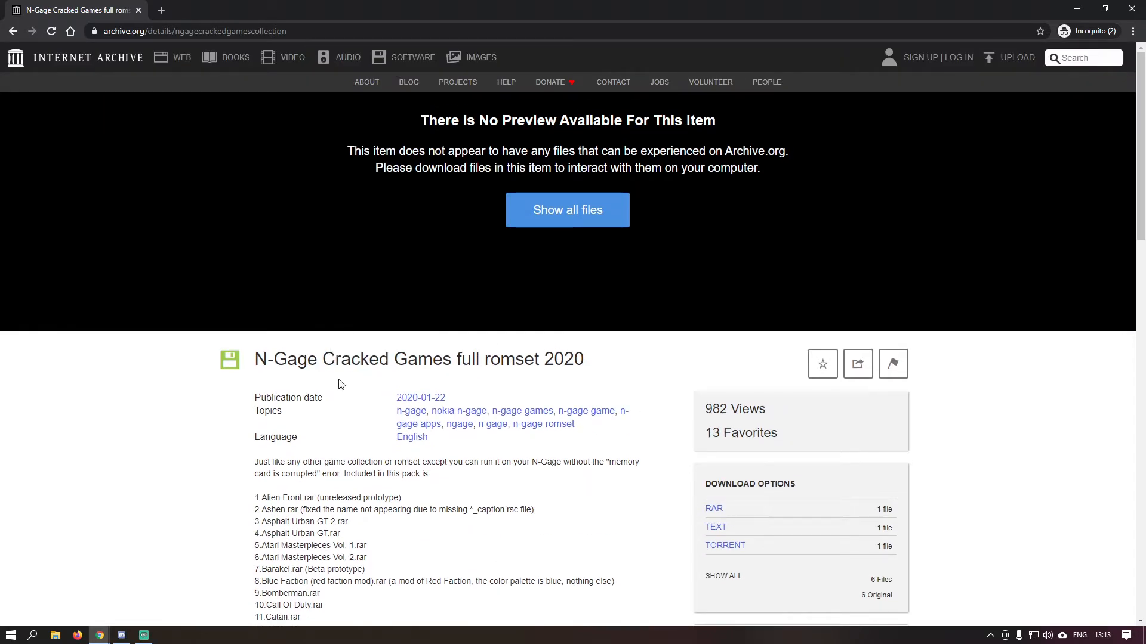
scroll(379, 383, "down", 2)
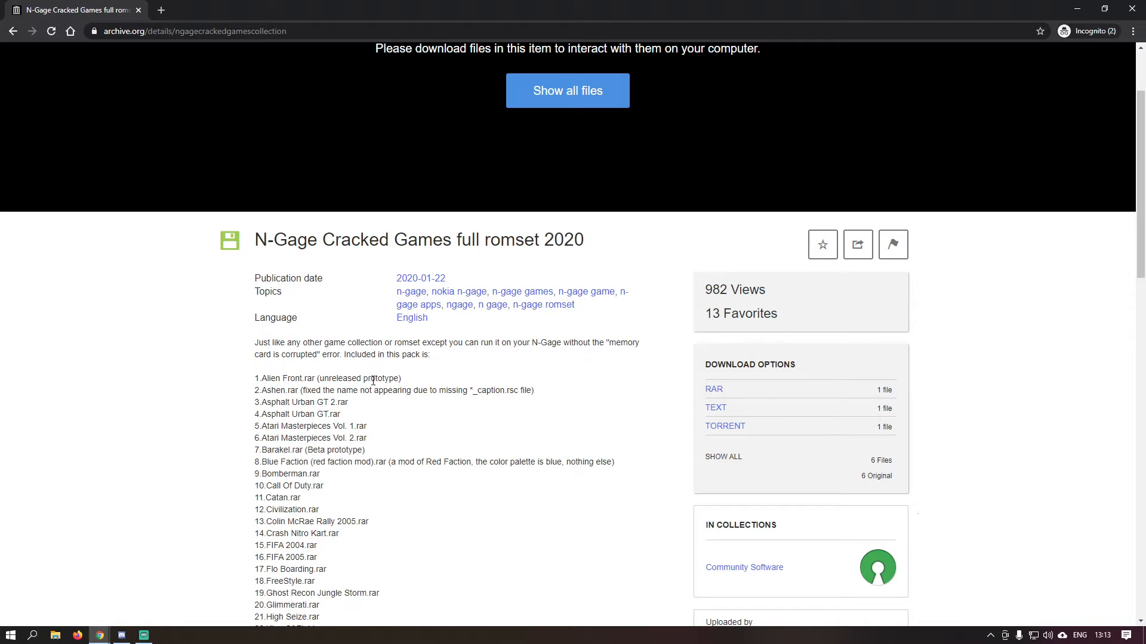
Read through the full list of included games on the N-Gage Cracked Games page and close the browser window
left_click_drag(324, 240, 391, 241)
left_click(389, 260)
scroll(399, 462, "down", 6)
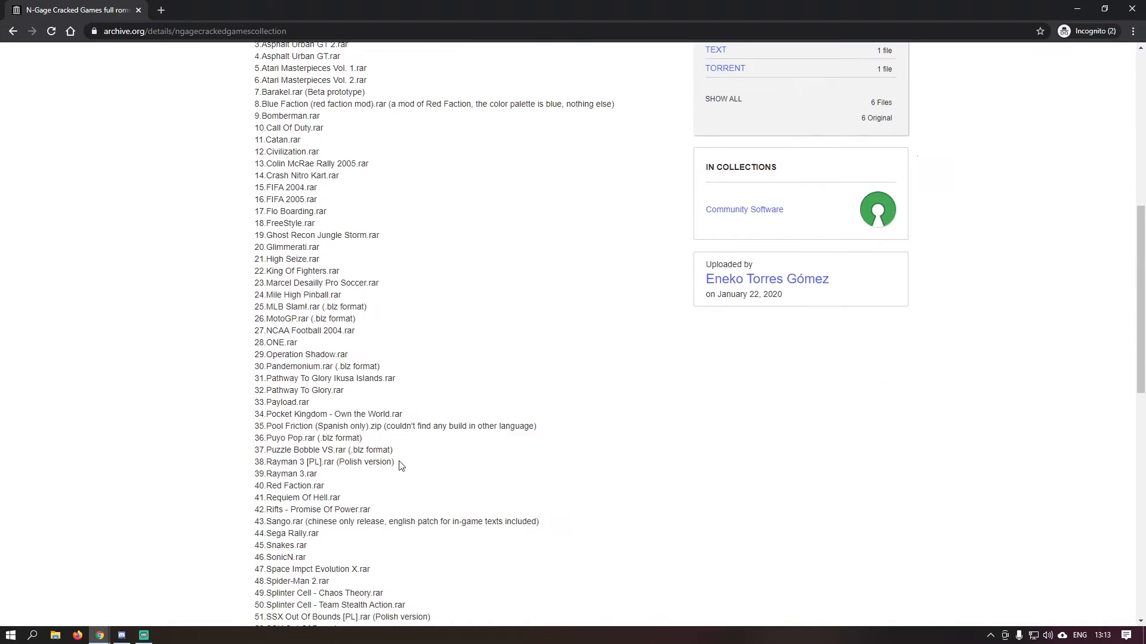
scroll(400, 463, "down", 5)
scroll(466, 456, "up", 4)
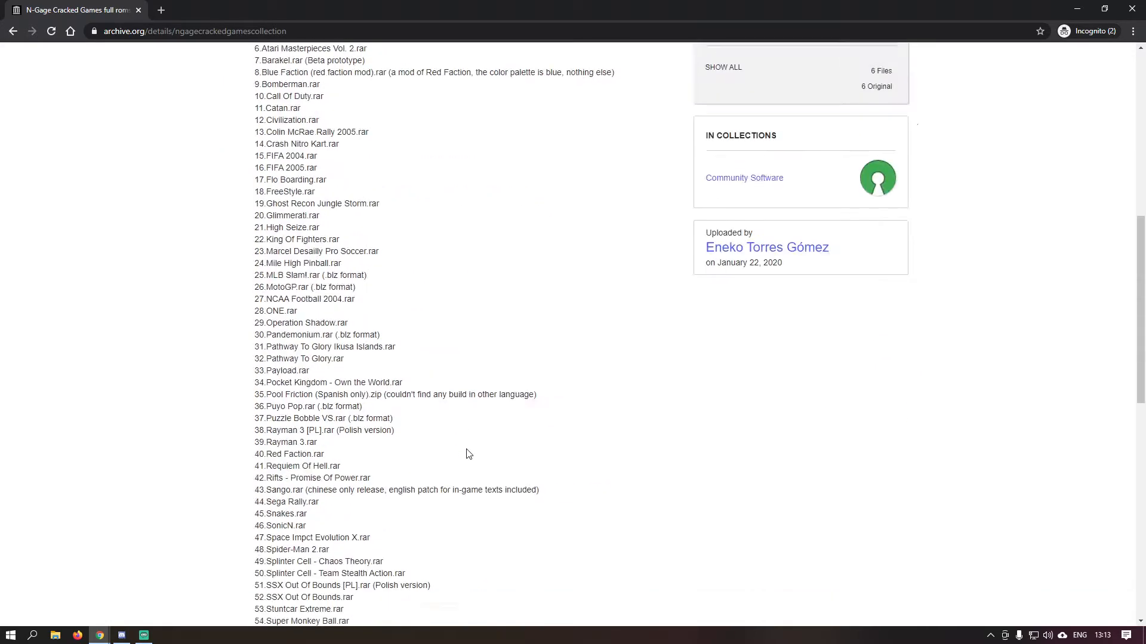
scroll(466, 455, "down", 3)
left_click_drag(460, 455, 257, 452)
left_click(521, 458)
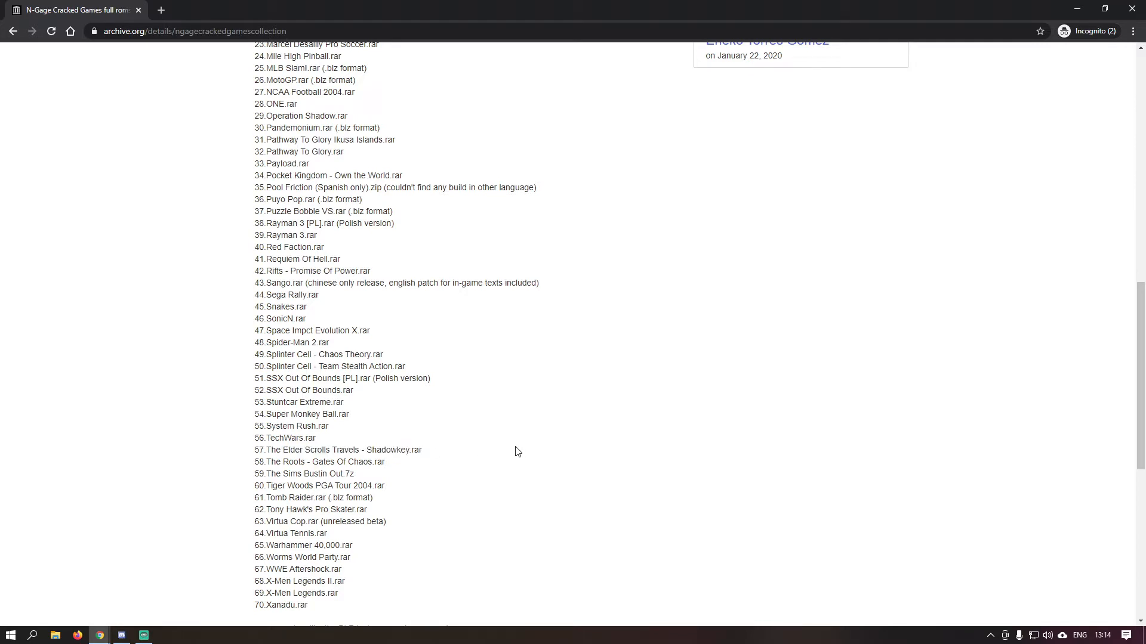
scroll(994, 263, "up", 10)
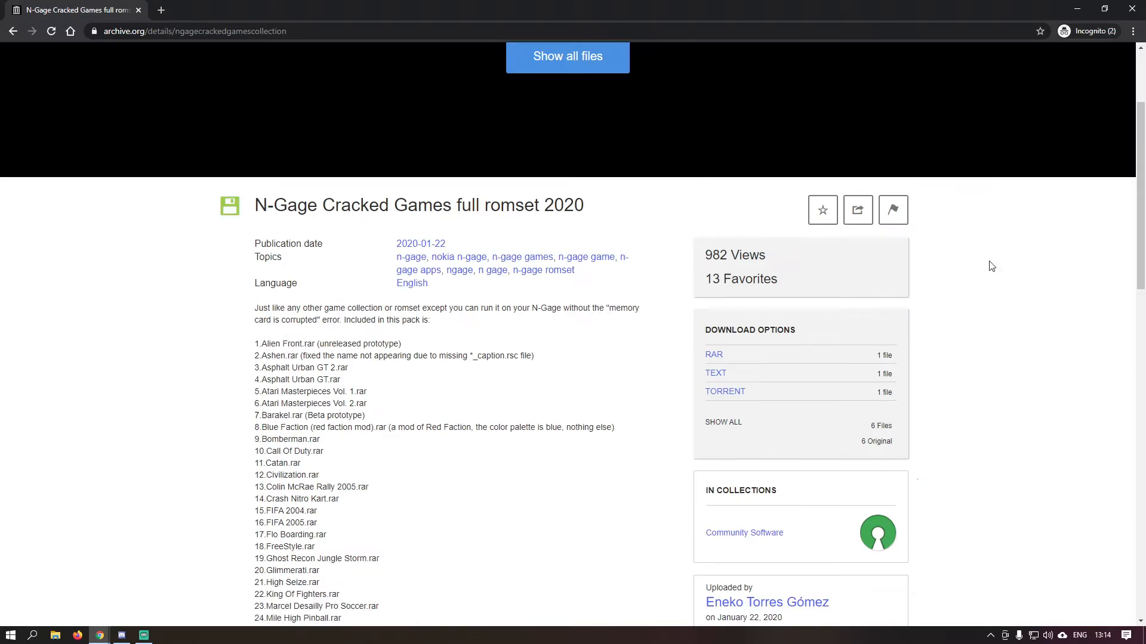
left_click(1125, 10)
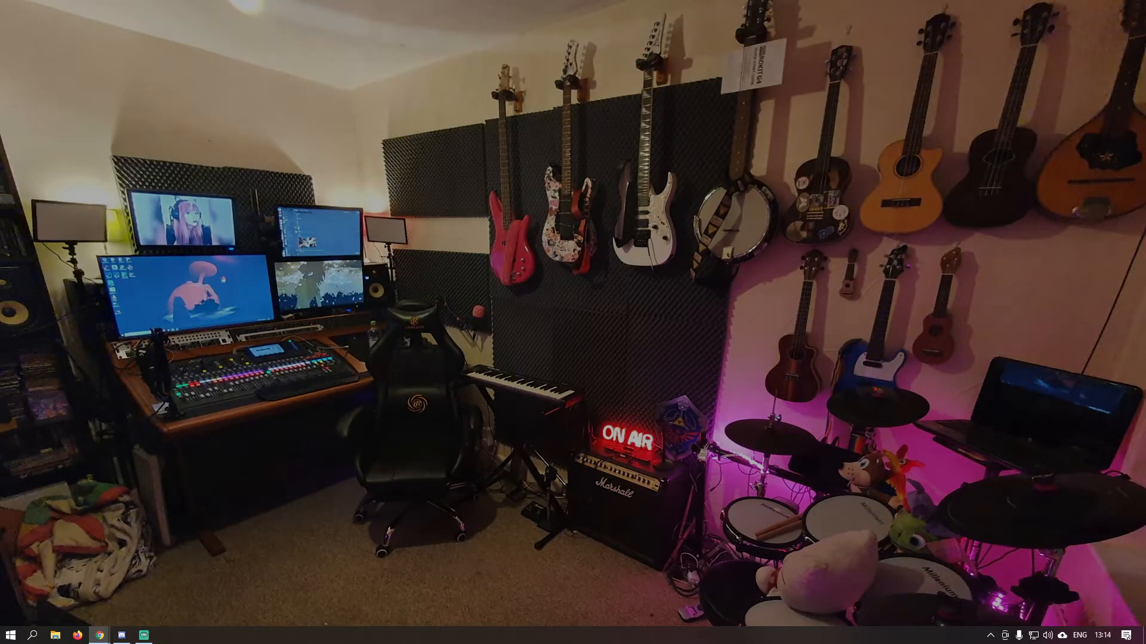
Place the windows-latest.zip, N-Gage cracked games and Symbian OS ROMs.zip archives on the desktop of this screen
left_click_drag(612, 0, 318, 180)
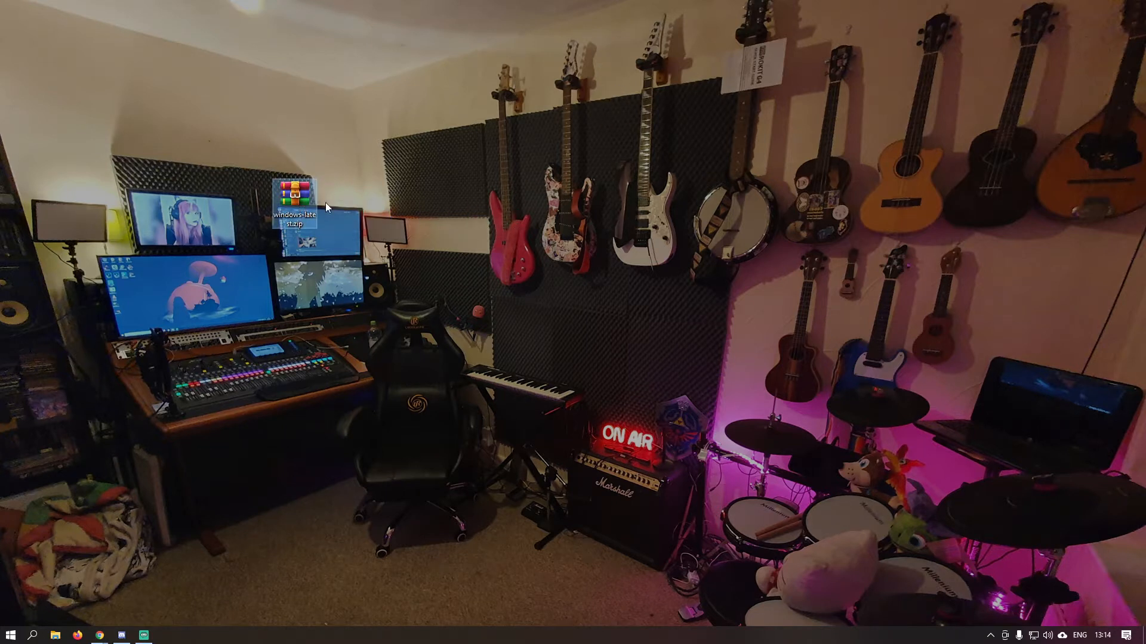
left_click_drag(614, 0, 292, 134)
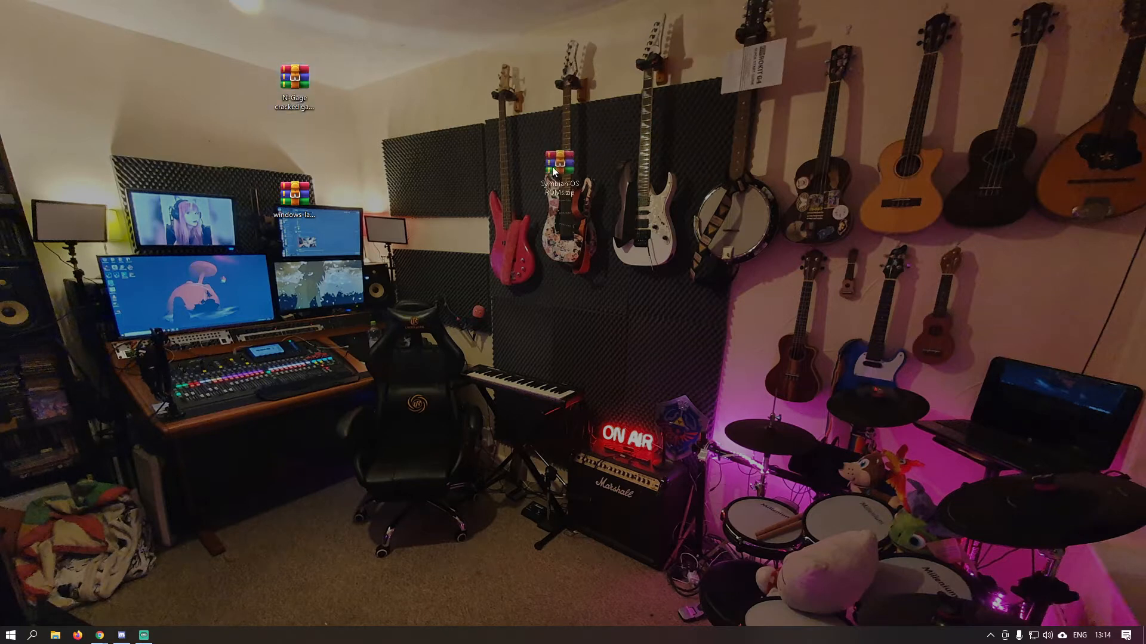
left_click_drag(359, 92, 364, 97)
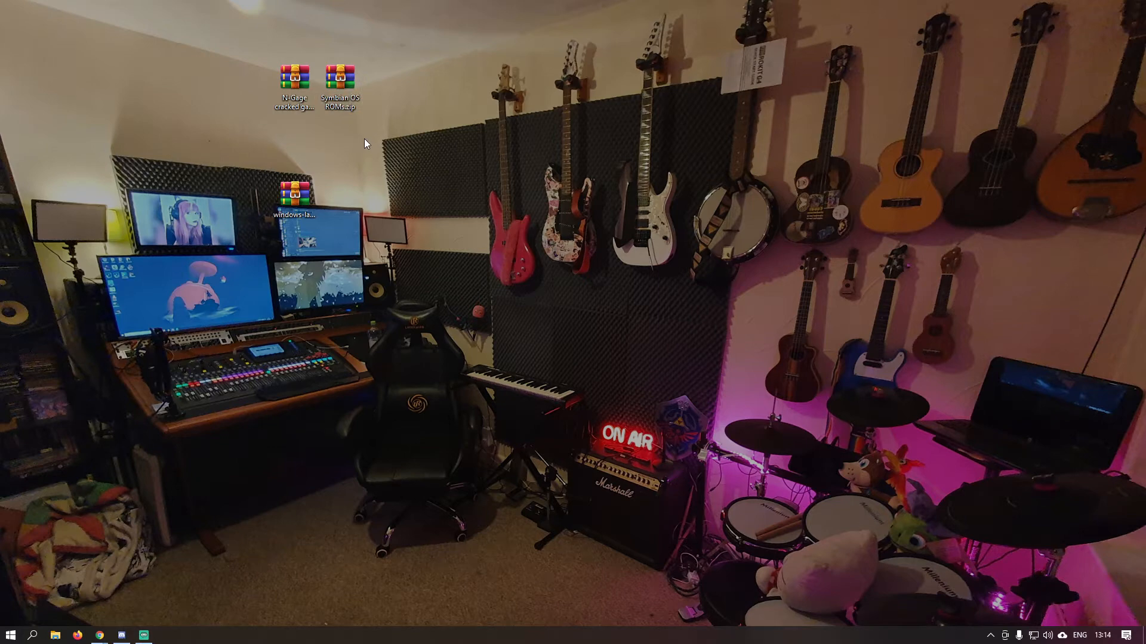
Extract the N-Gage folder from the ROM folder of Symbian OS ROMs.zip to the desktop and close the archive
double_click(356, 87)
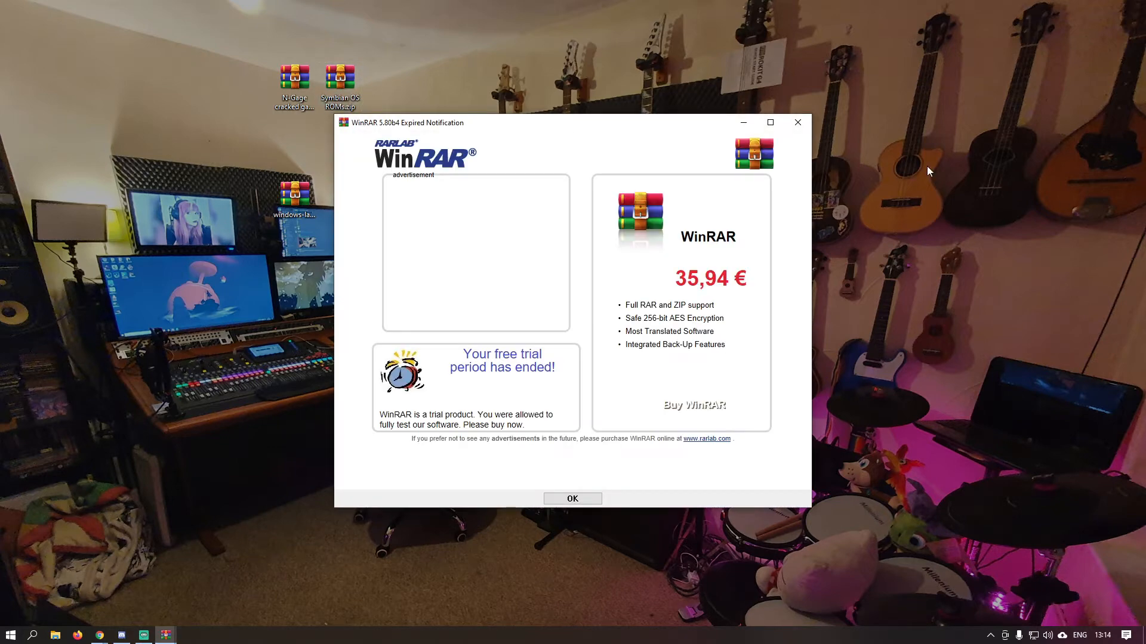
left_click_drag(1145, 149, 842, 91)
left_click(554, 128)
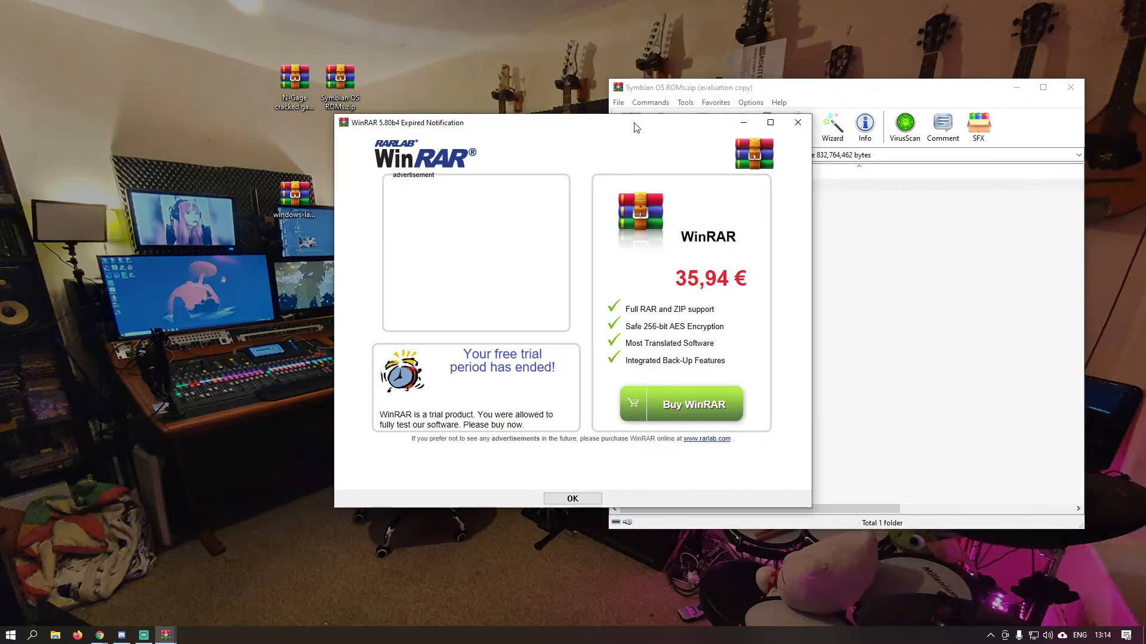
left_click(797, 122)
left_click_drag(847, 95, 761, 31)
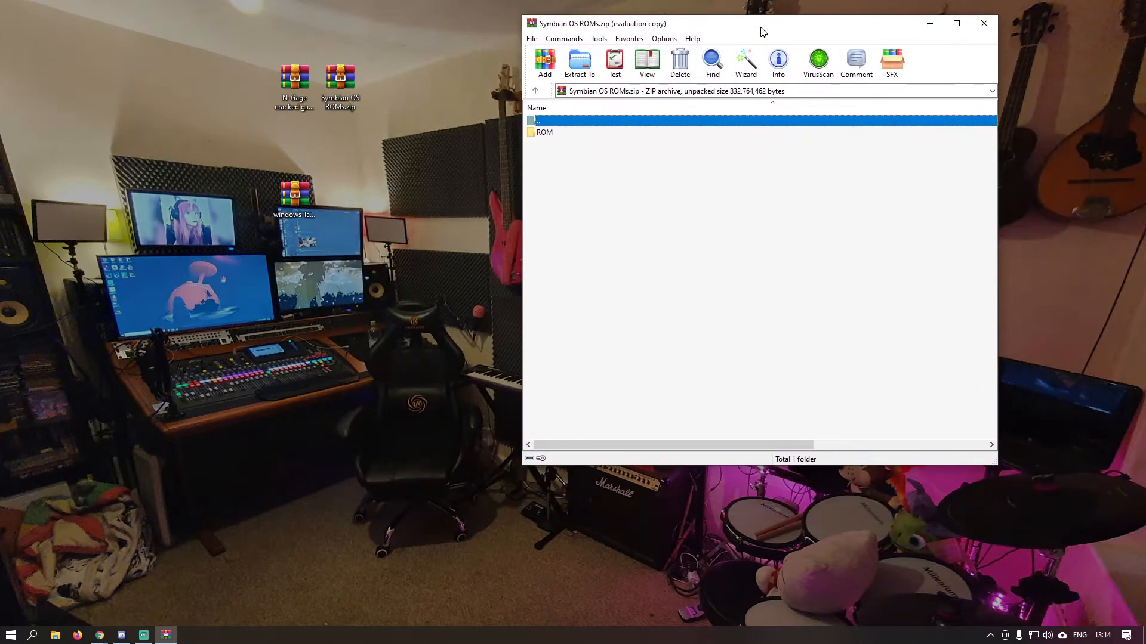
double_click(544, 133)
left_click(559, 168)
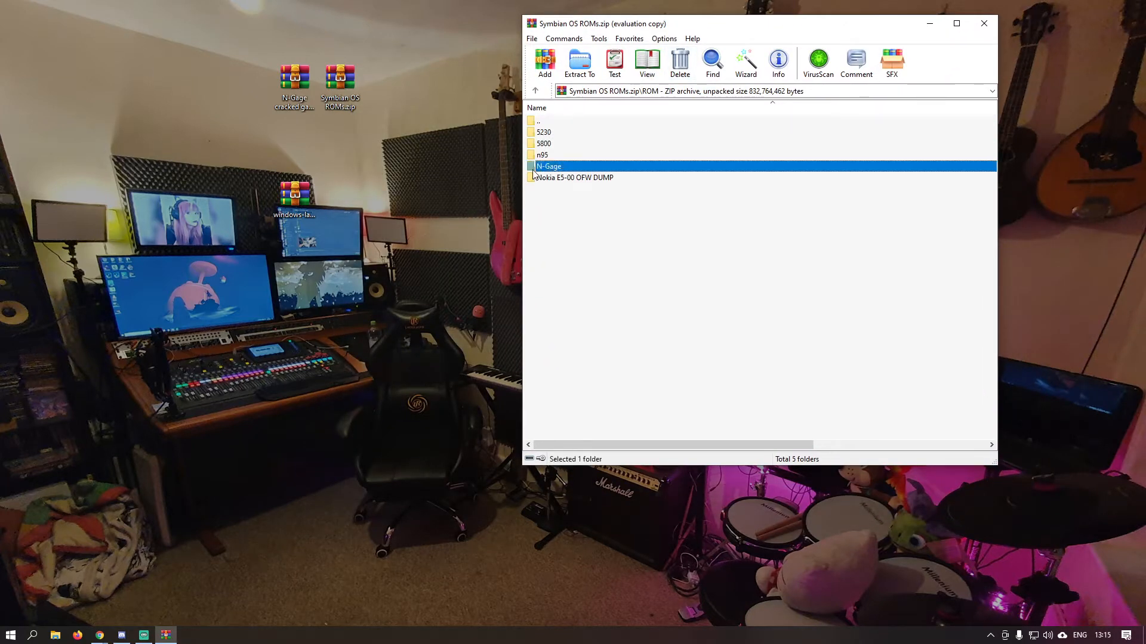
left_click_drag(539, 172, 34, 49)
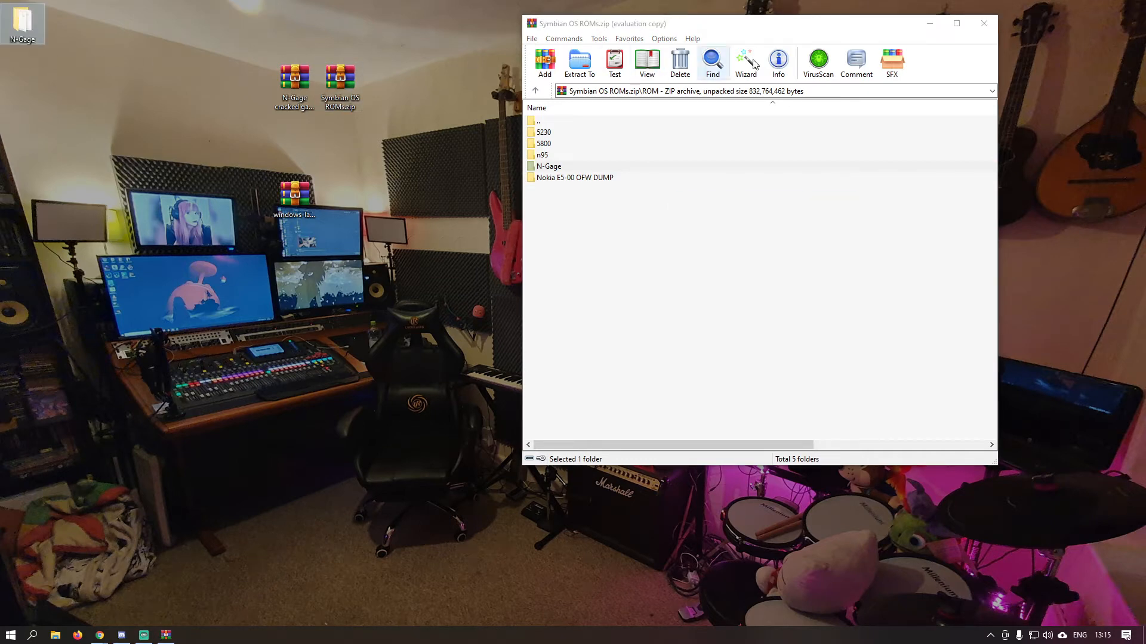
left_click(984, 23)
Create a desktop folder named NGage and extract the entire contents of windows-latest.zip into it
left_click(295, 226)
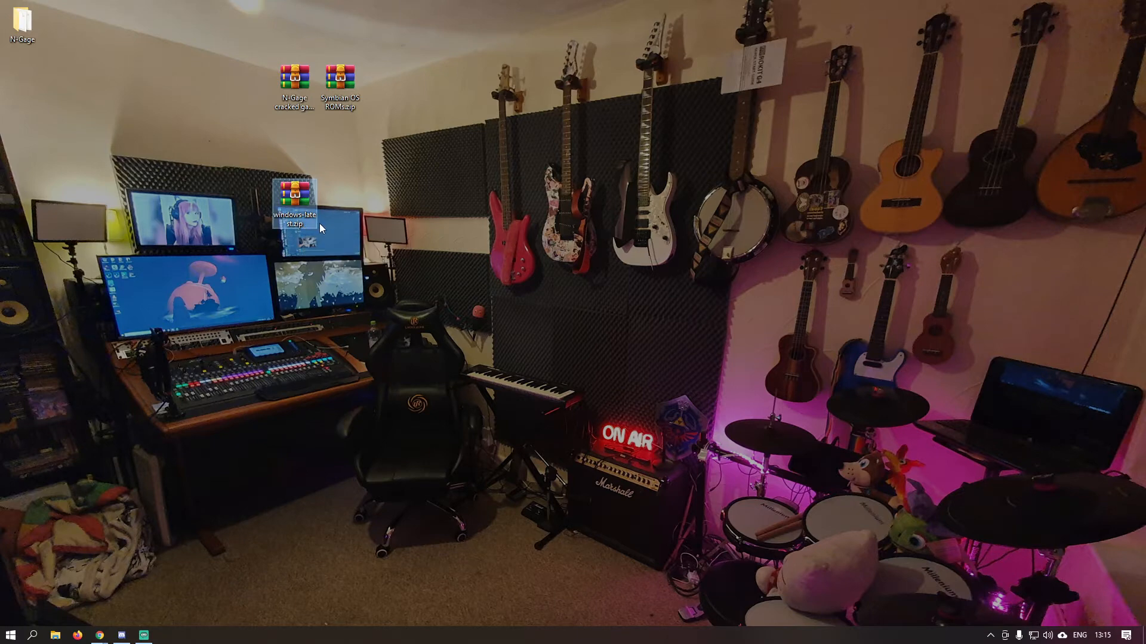
double_click(296, 200)
right_click(219, 267)
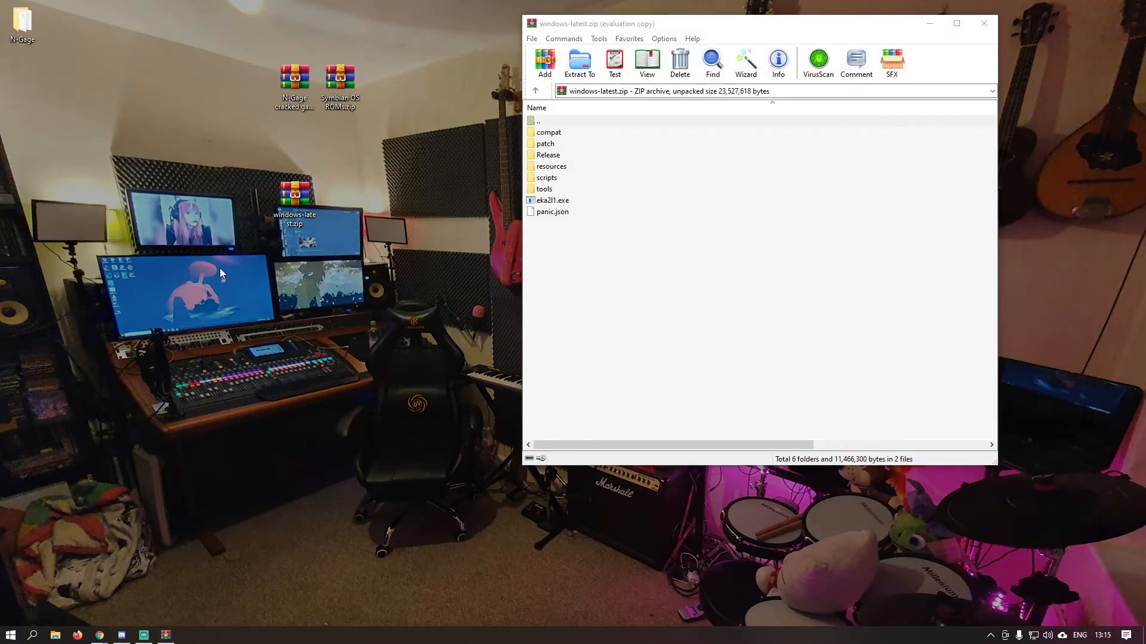
mouse_move(264, 399)
left_click(381, 395)
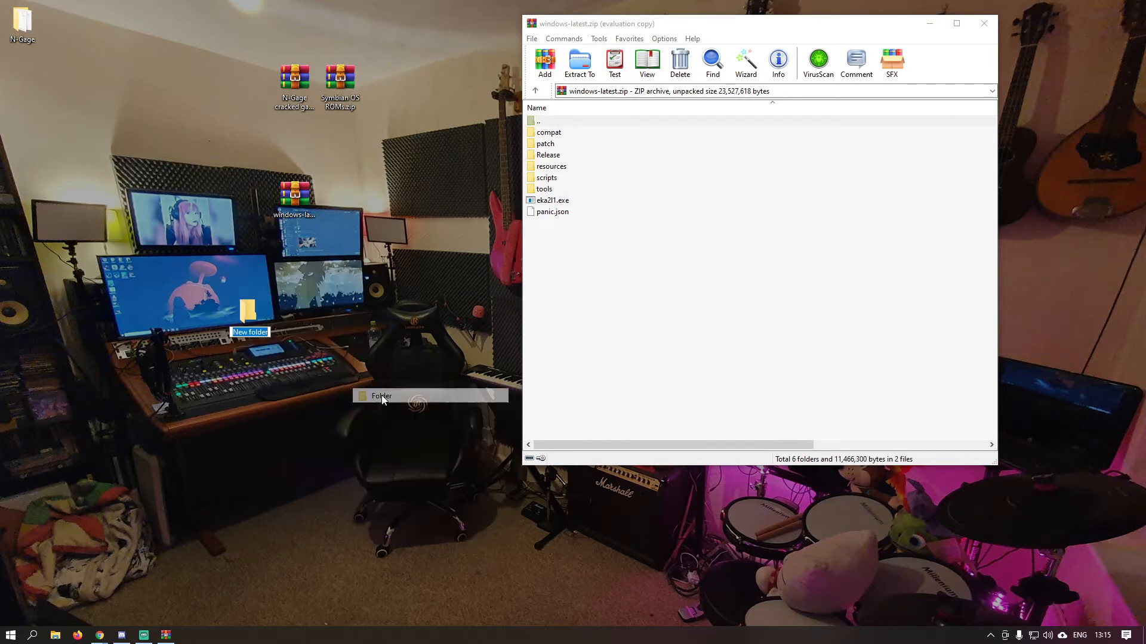
type("NGage")
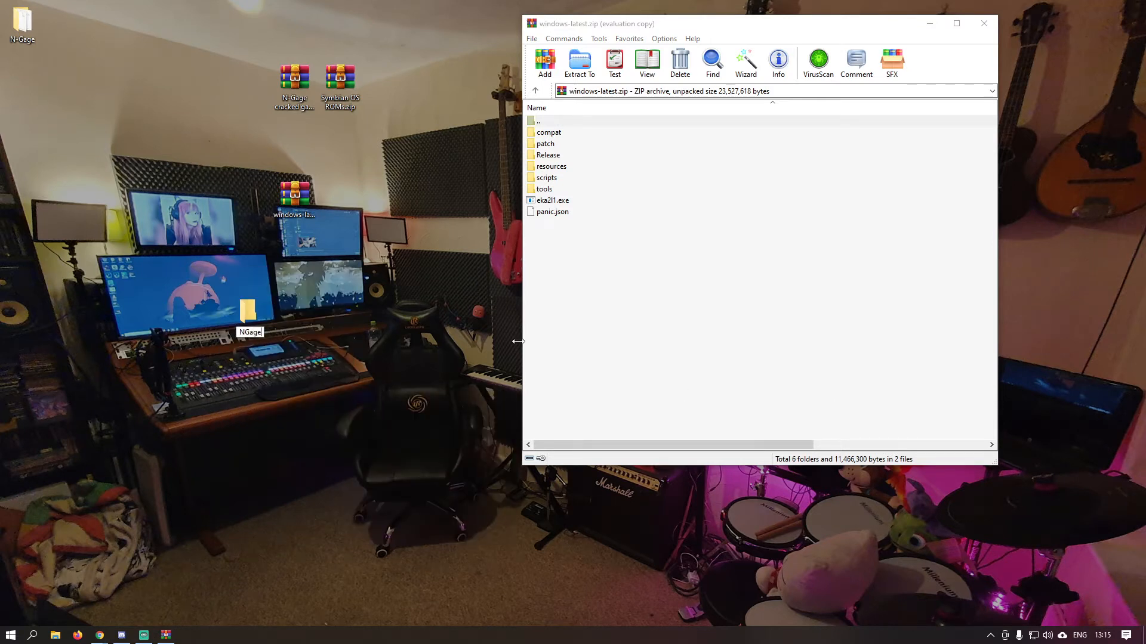
key("Return")
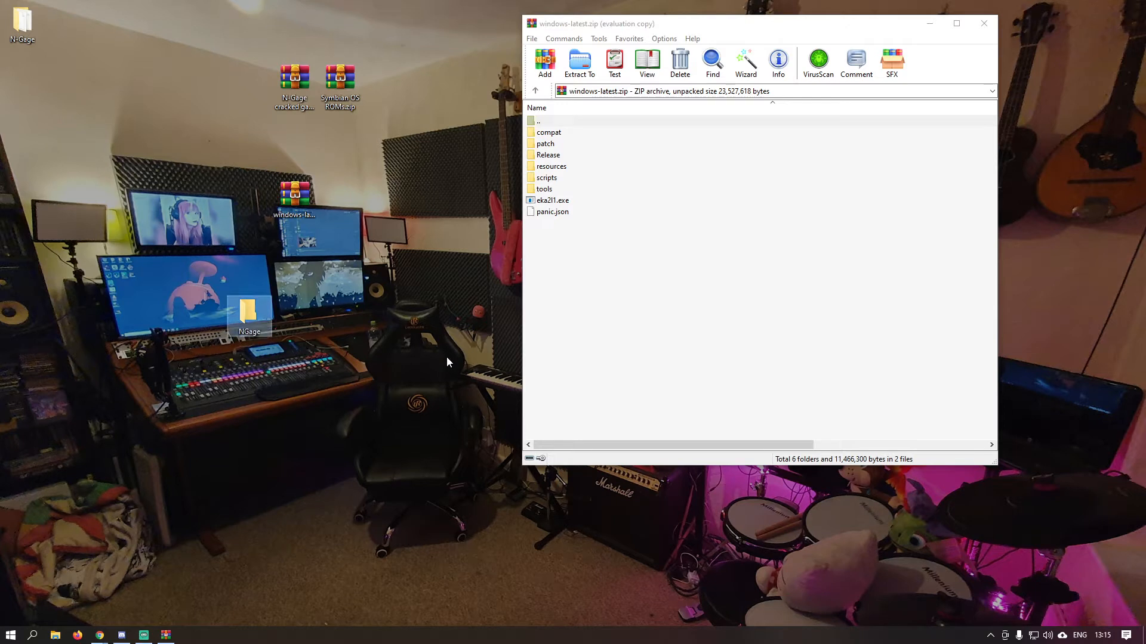
left_click_drag(645, 274, 553, 135)
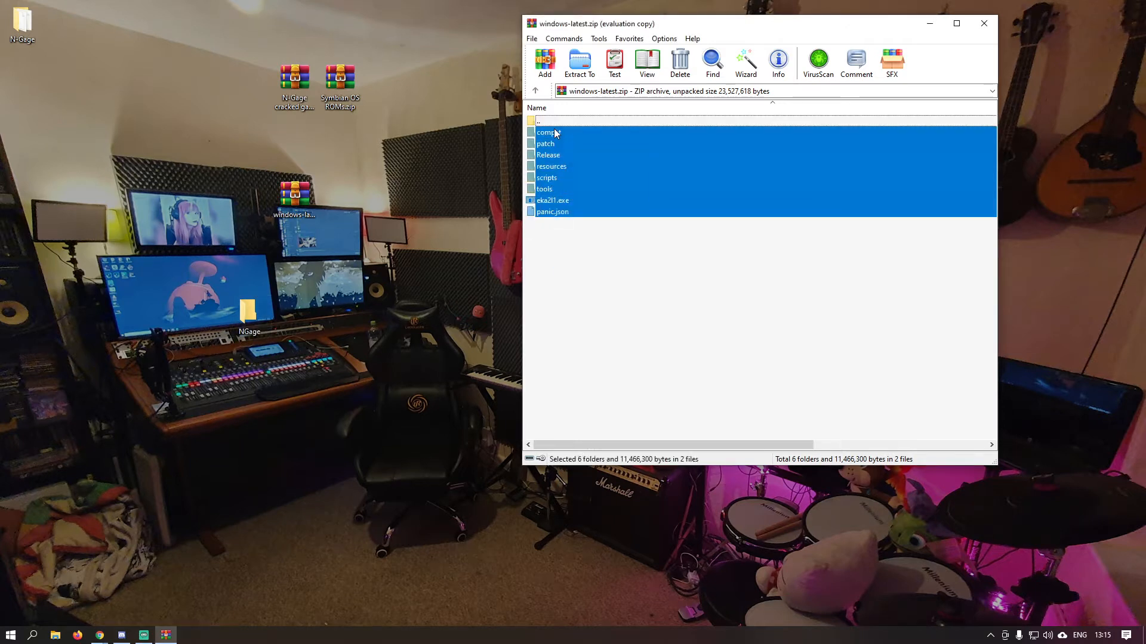
left_click_drag(394, 228, 248, 315)
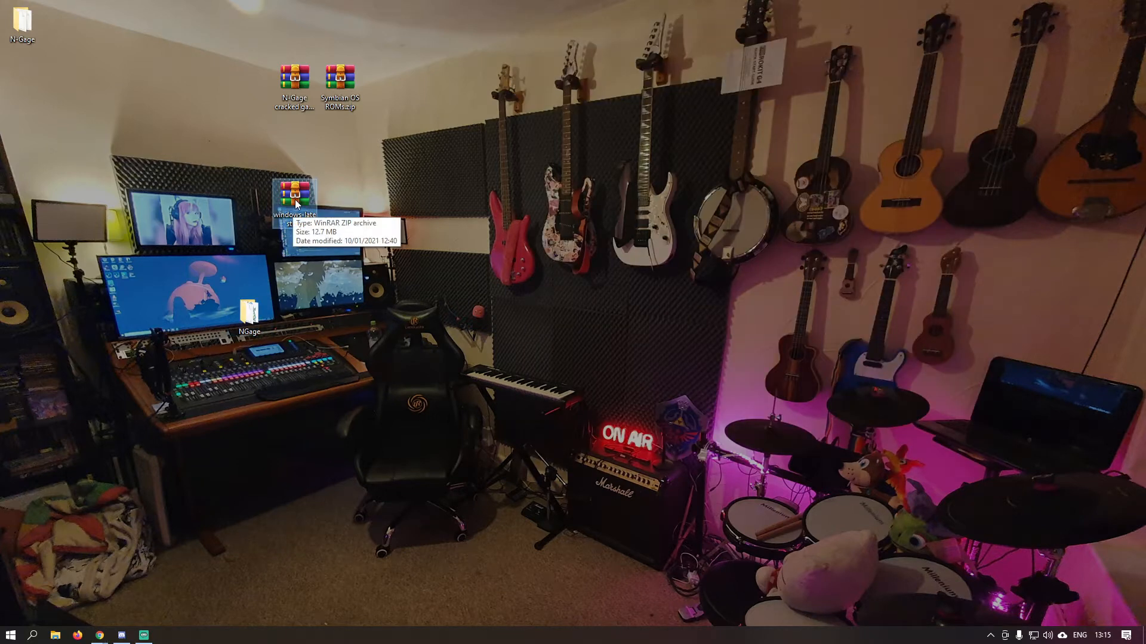
Delete the windows-latest.zip and Symbian OS ROMs.zip archives from the desktop
left_click_drag(295, 199, 303, 180)
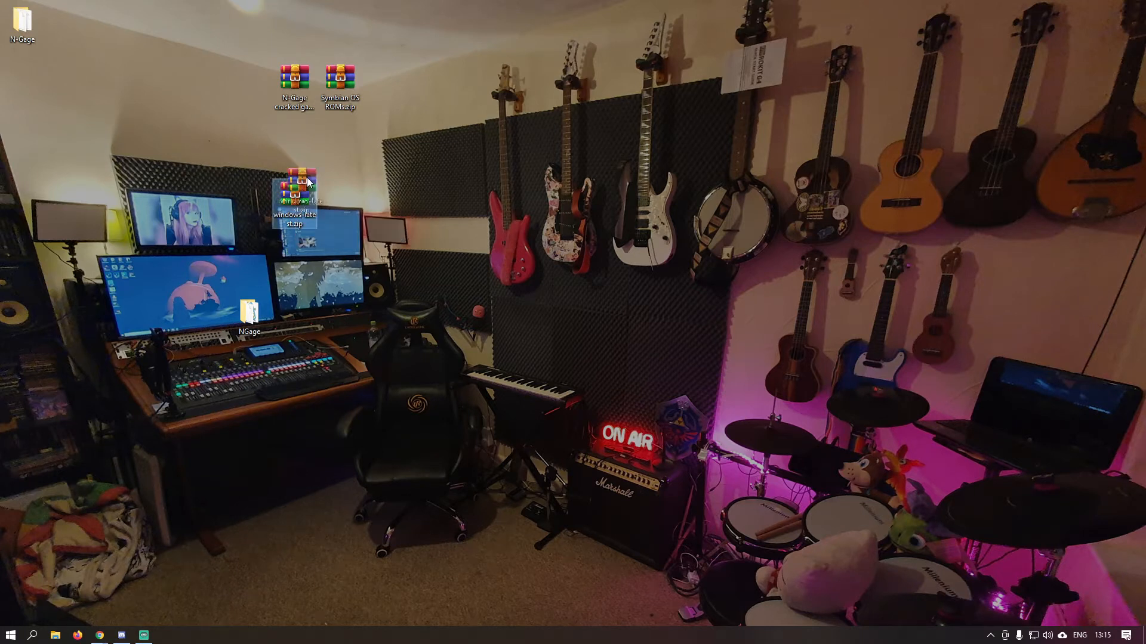
key("Delete")
left_click(340, 78)
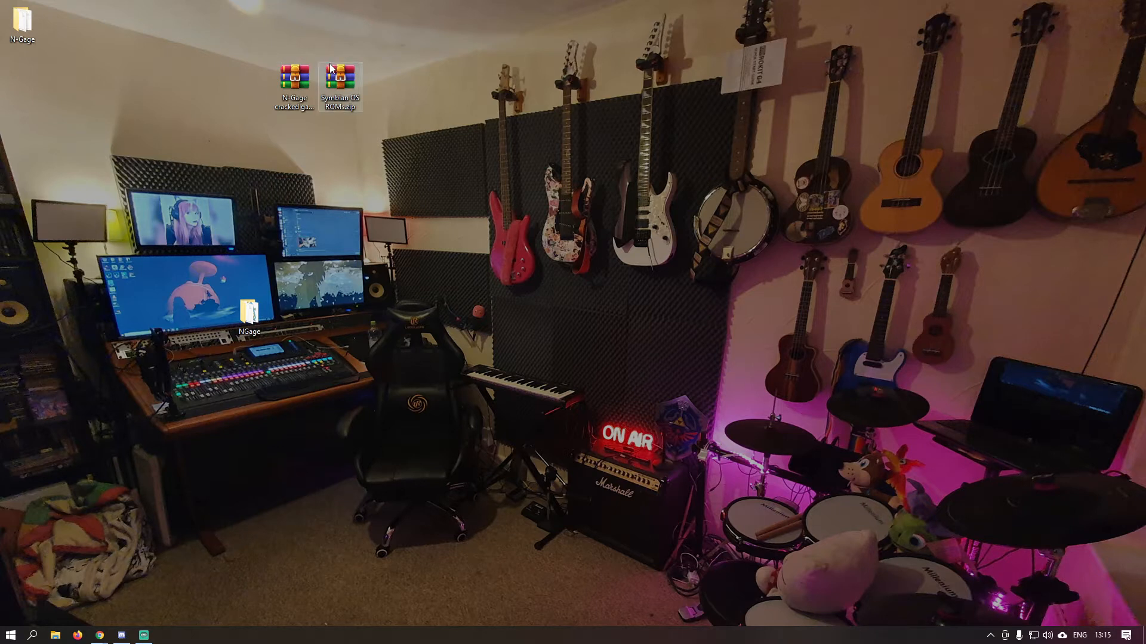
key("Delete")
Rearrange the desktop so the N-Gage and NGage folders sit side by side below the cracked games archive
left_click_drag(293, 87, 292, 50)
left_click(253, 316)
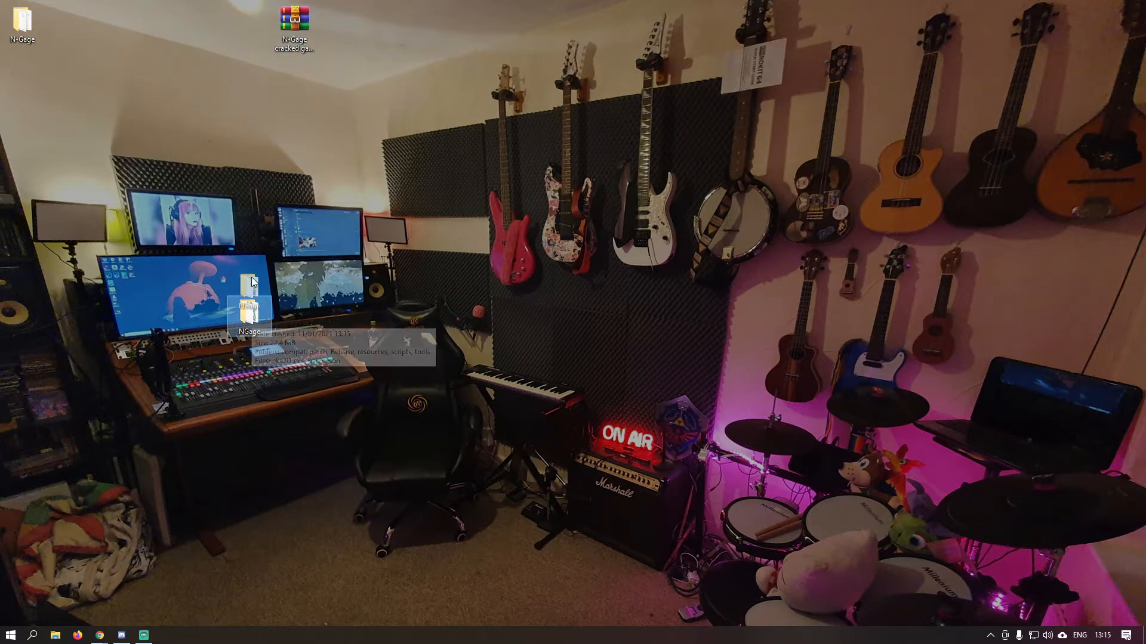
left_click_drag(252, 316, 249, 185)
left_click_drag(24, 24, 206, 203)
Rename the extracted N-Gage ROM folder as N-Gage OS
right_click(216, 215)
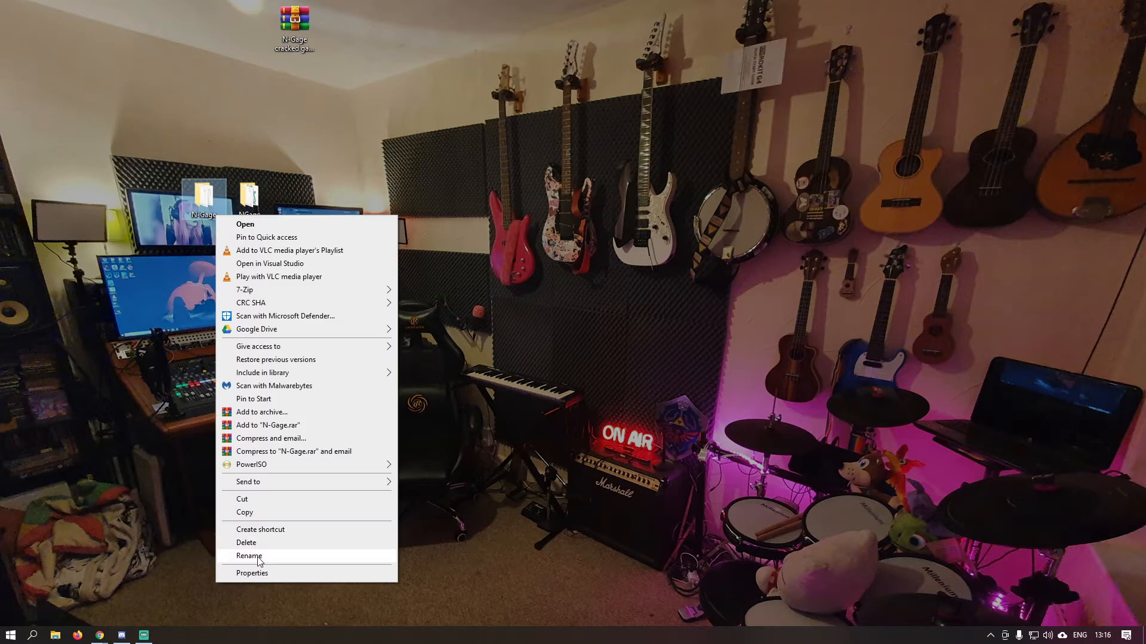
left_click(258, 557)
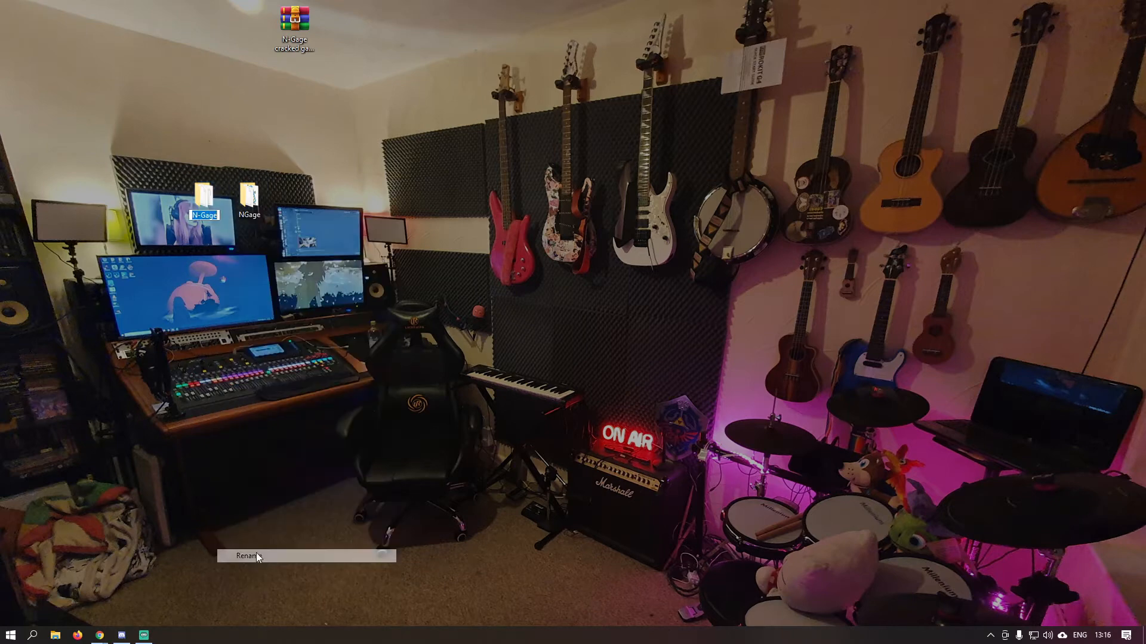
left_click(217, 214)
type("OS")
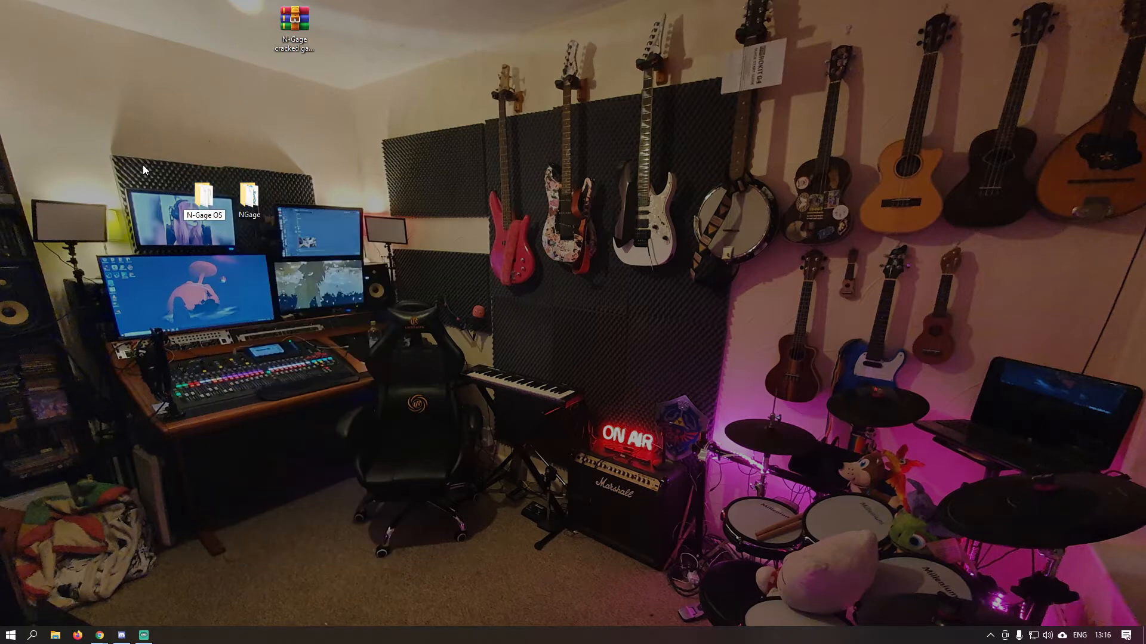
key("Return")
Check the contents of the N-Gage OS folder and launch eka2l1.exe from the NGage folder
double_click(210, 191)
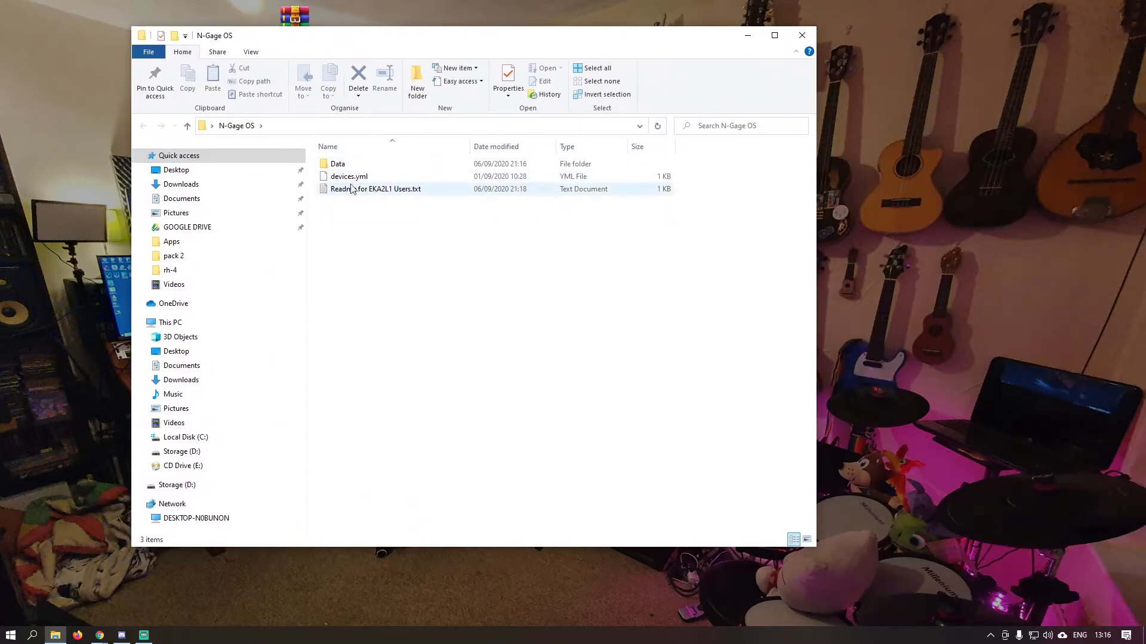
left_click(802, 35)
double_click(249, 195)
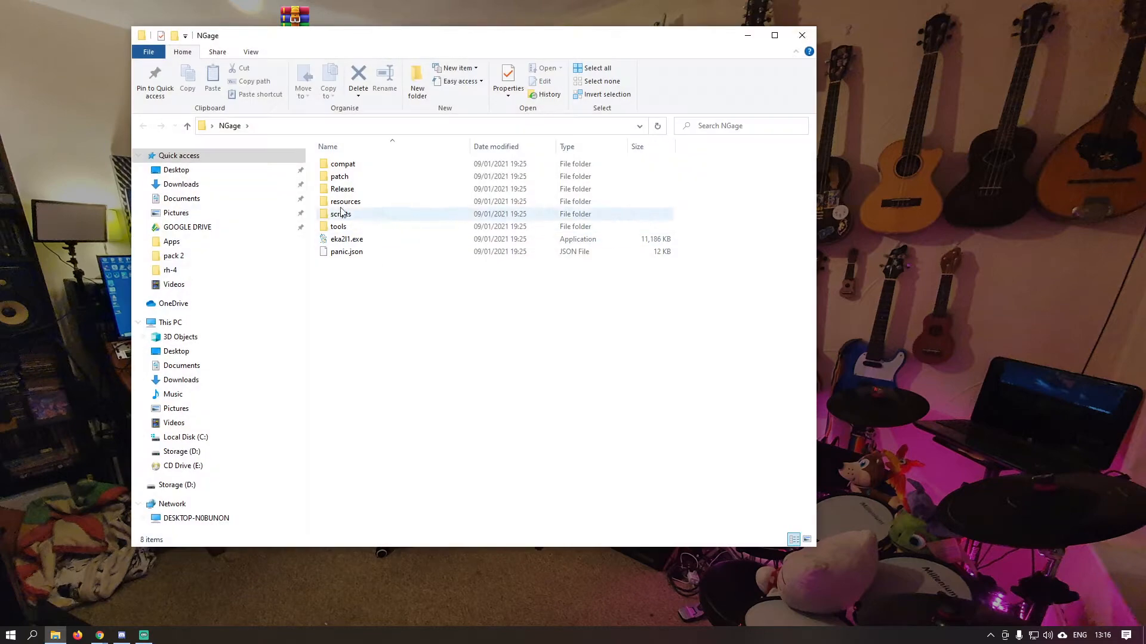
left_click_drag(510, 47, 640, 68)
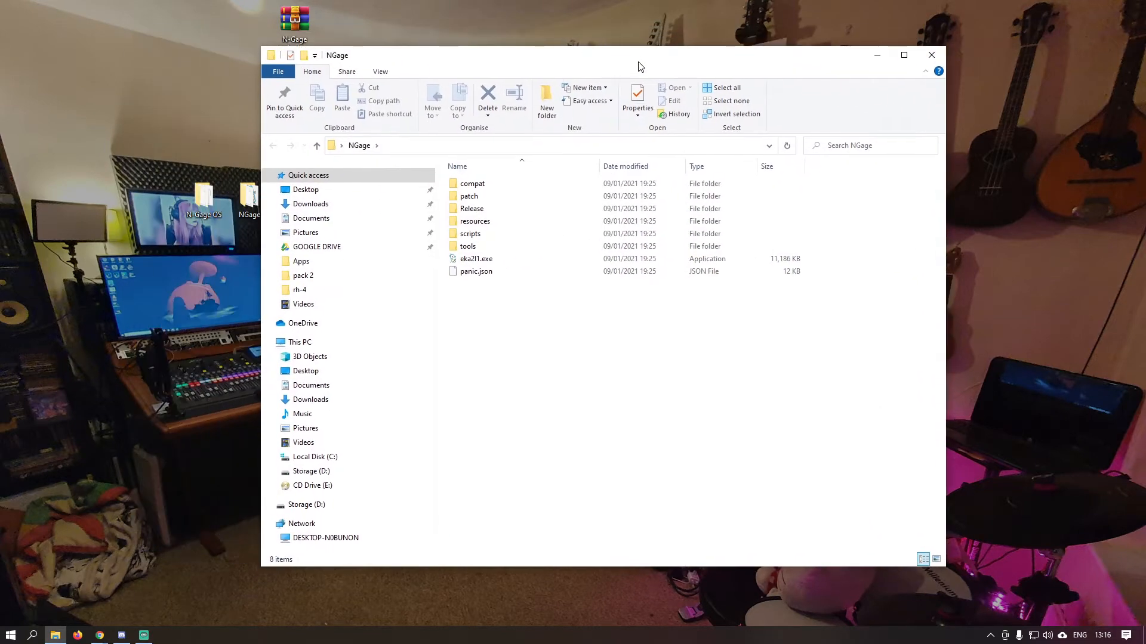
double_click(479, 263)
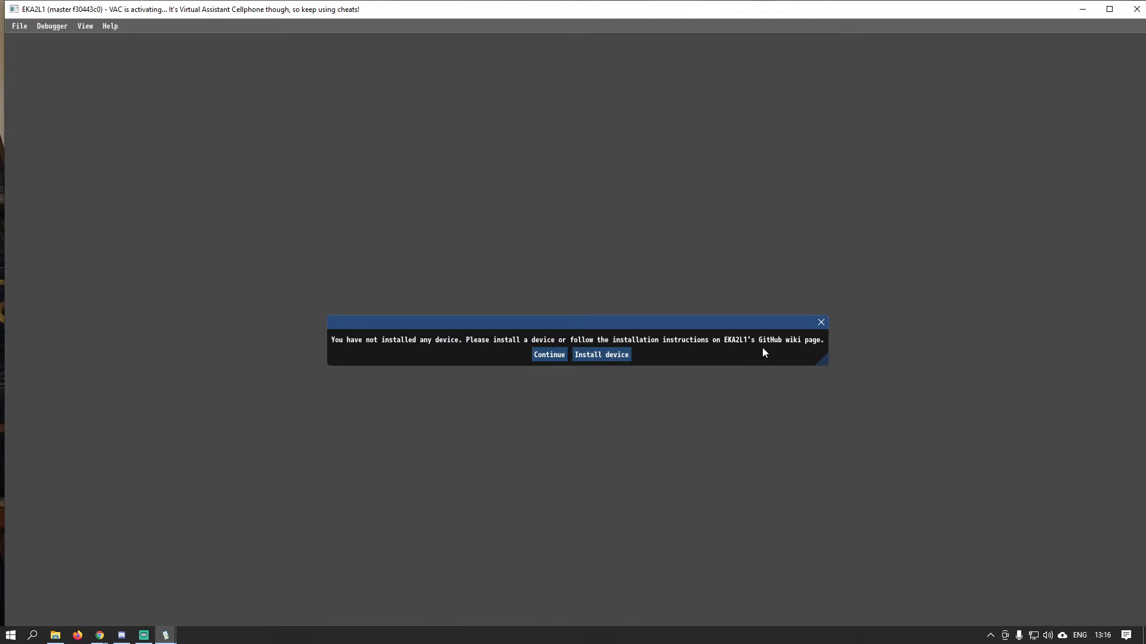
Start the Install device wizard and set the installation method to Raw dump
left_click(592, 357)
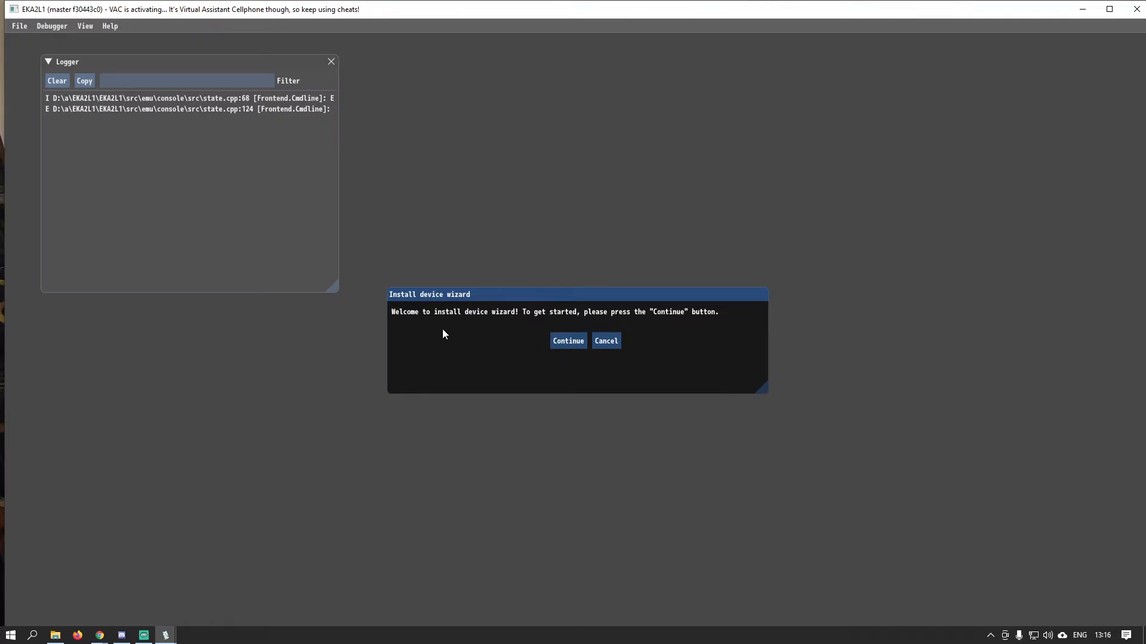
left_click(561, 341)
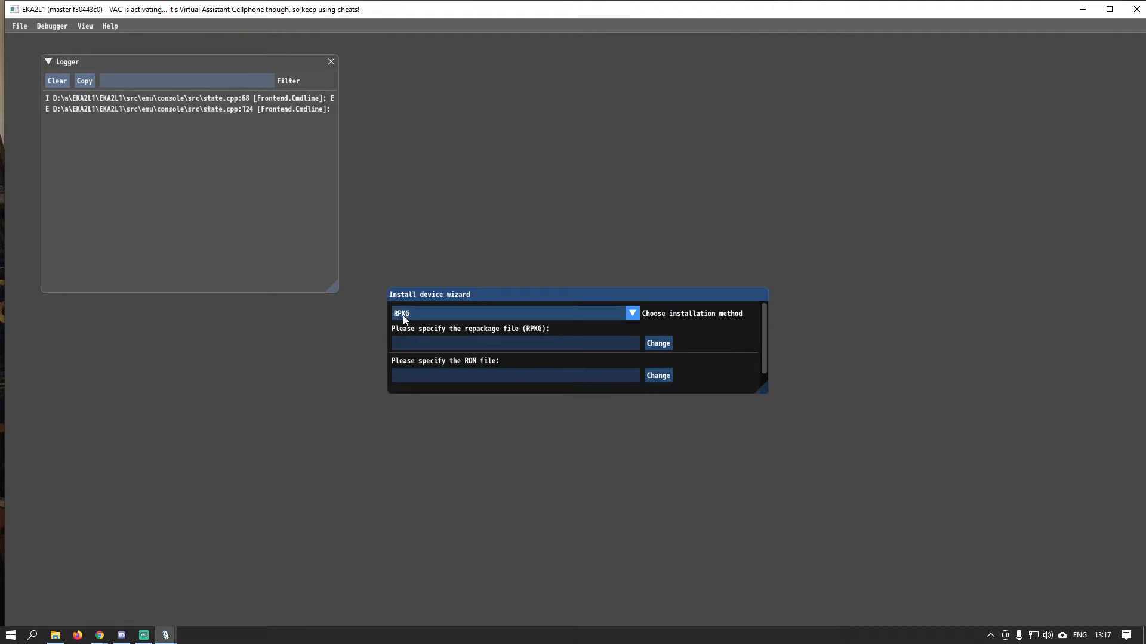
left_click(630, 315)
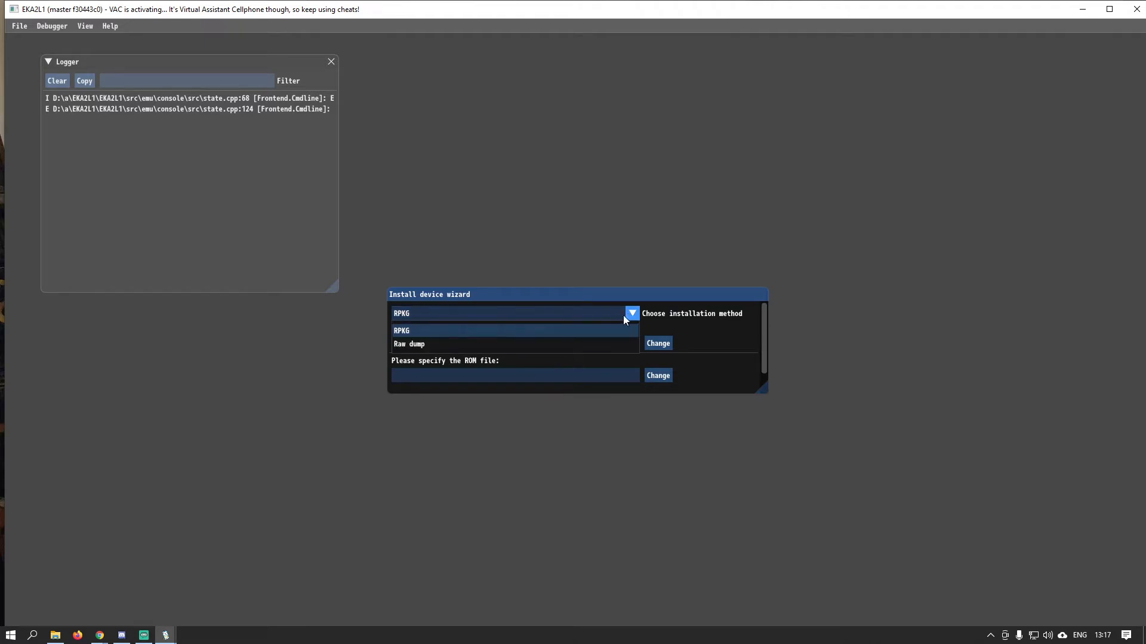
left_click(410, 344)
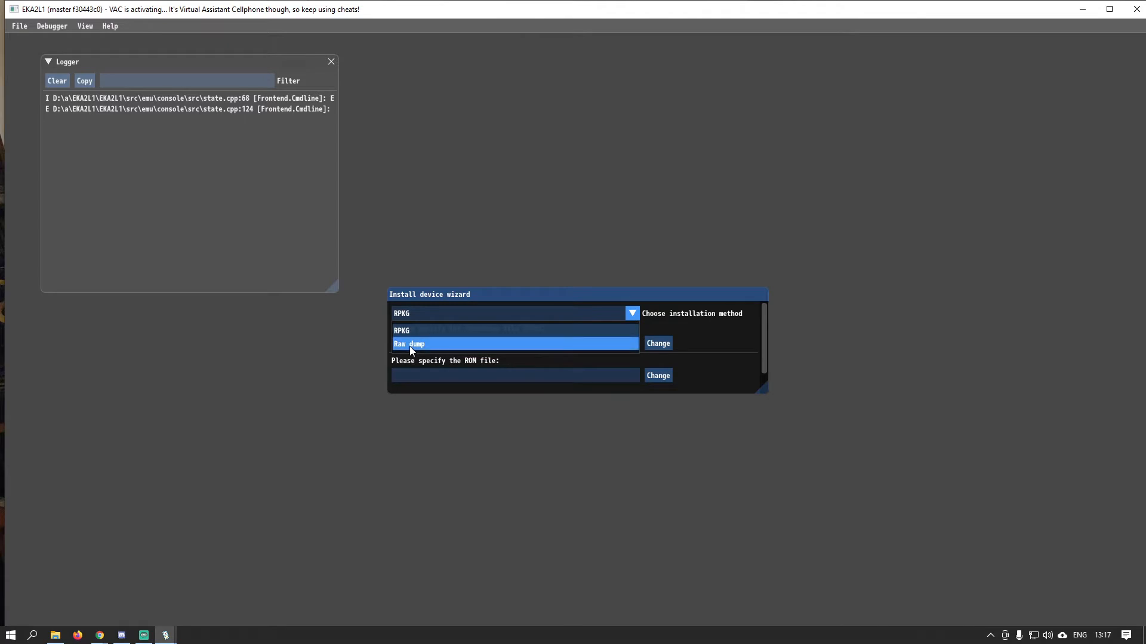
left_click(634, 313)
left_click(404, 347)
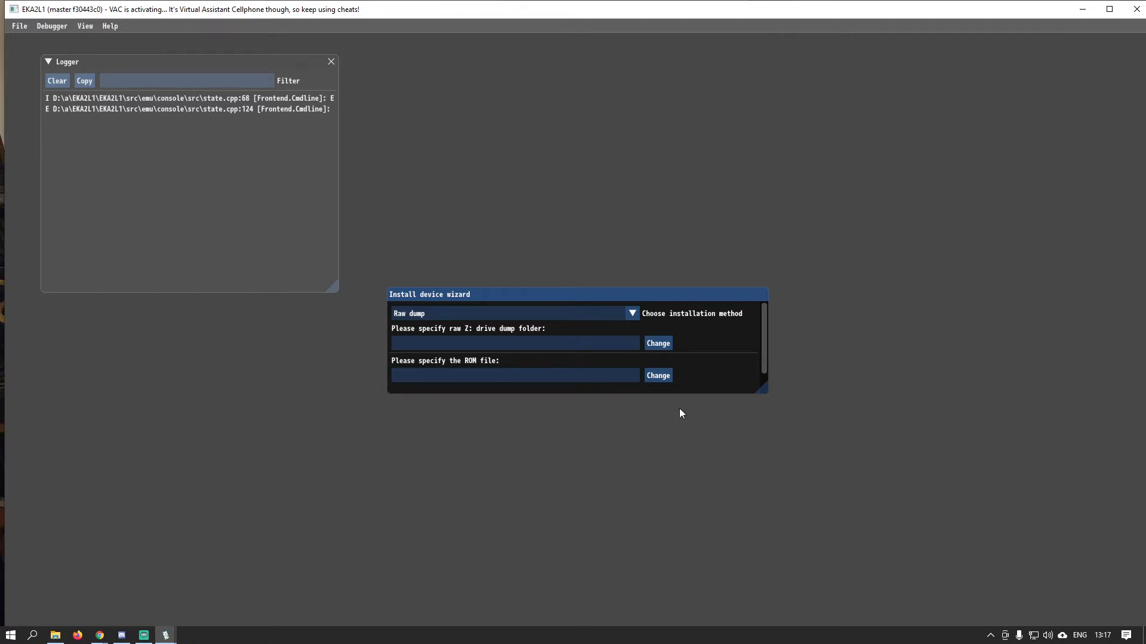
Set the raw Z: drive dump folder to Desktop\N-Gage OS\Data\drives\z\rh-4
left_click(658, 344)
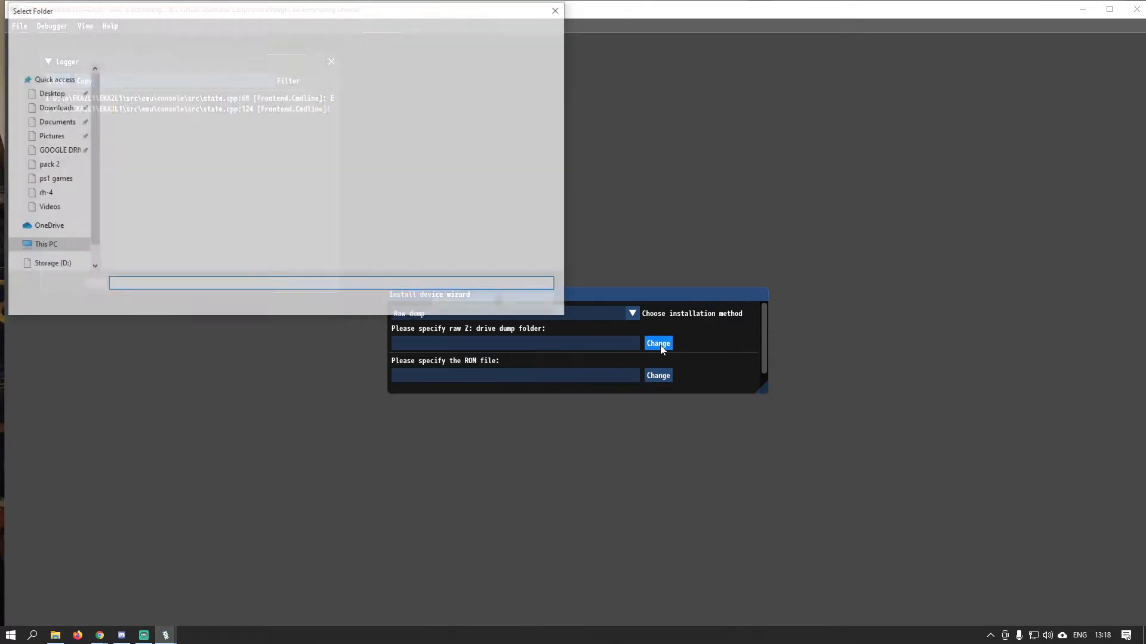
left_click(57, 71)
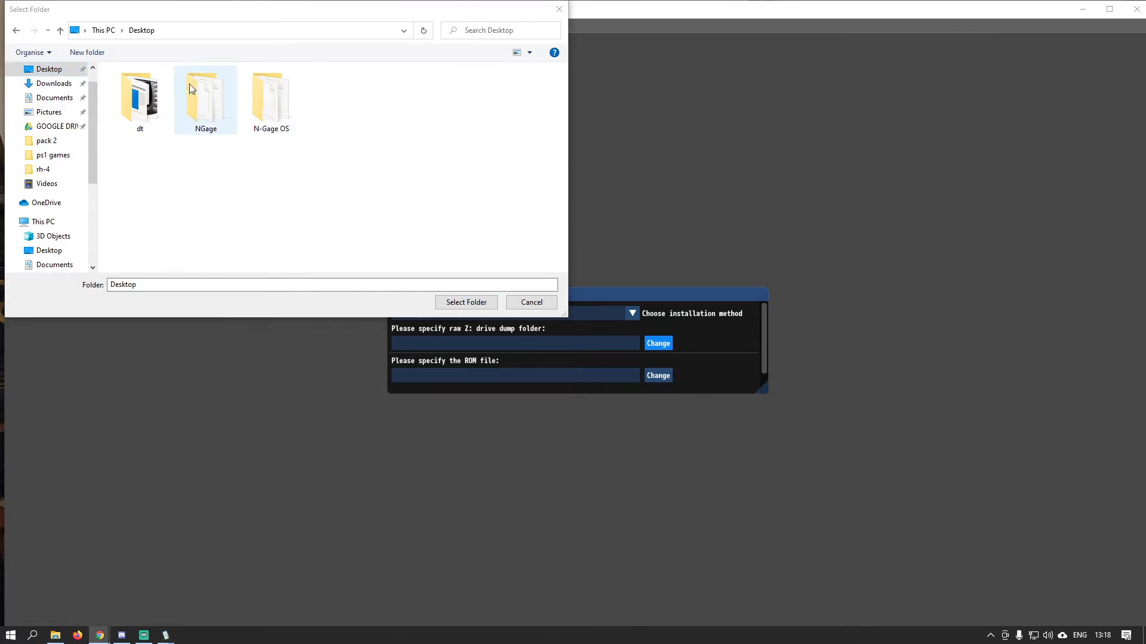
double_click(279, 97)
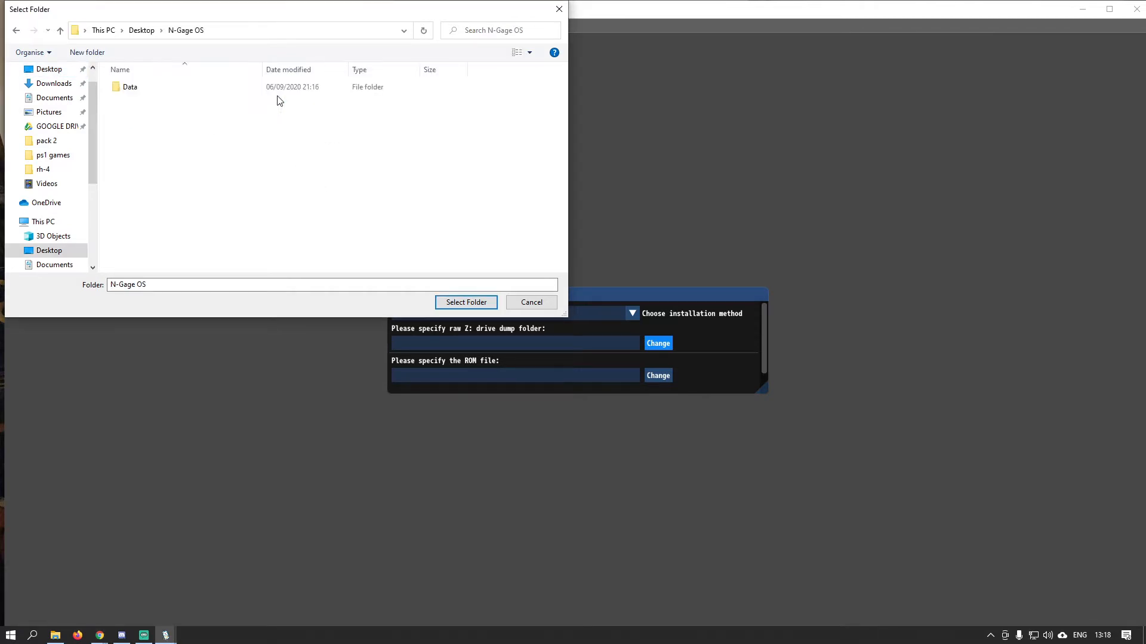
double_click(129, 88)
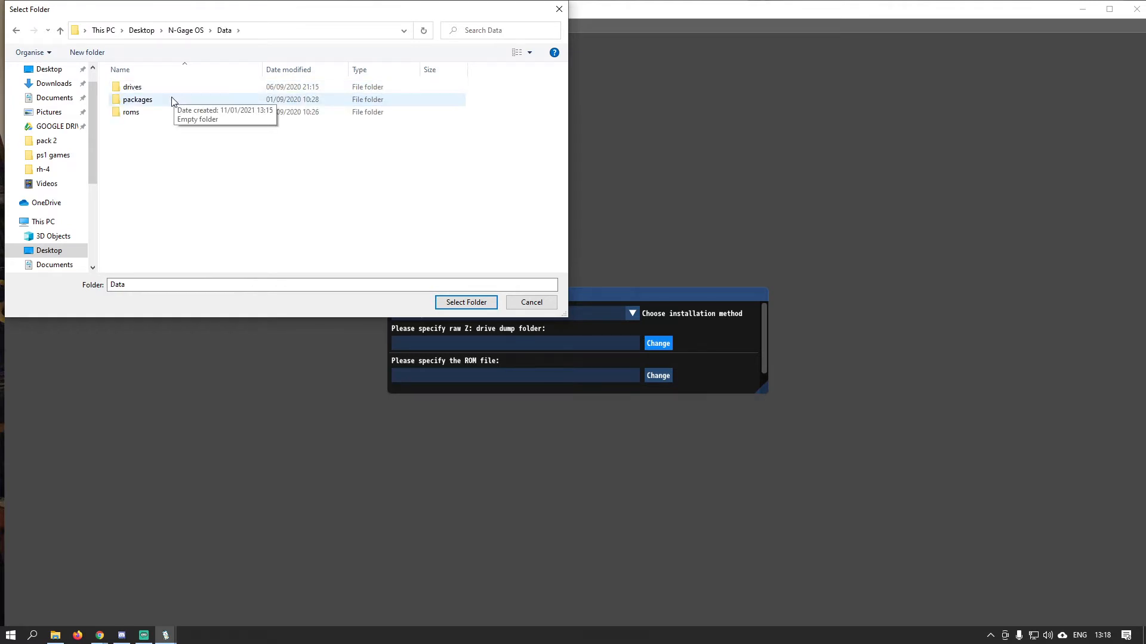
left_click(173, 93)
double_click(173, 92)
double_click(128, 92)
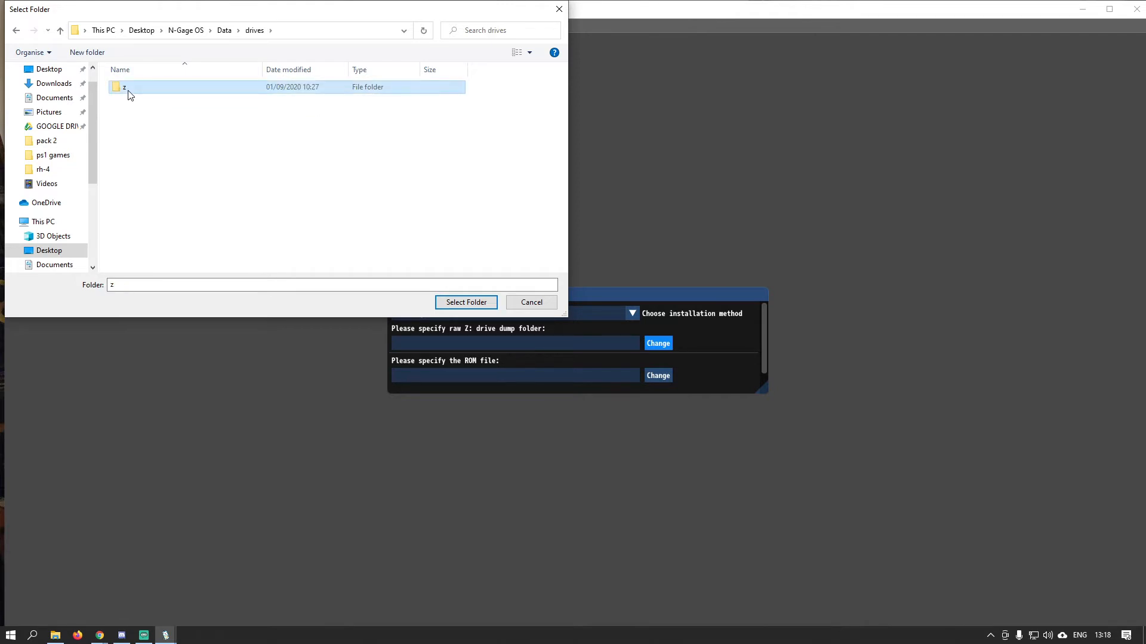
double_click(130, 93)
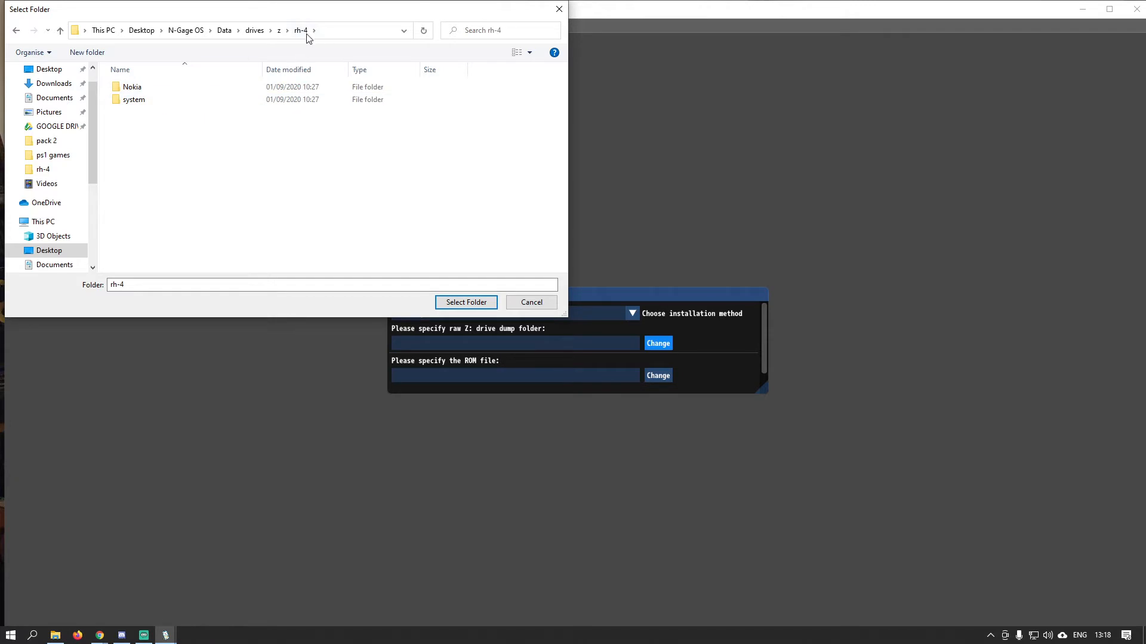
left_click(478, 303)
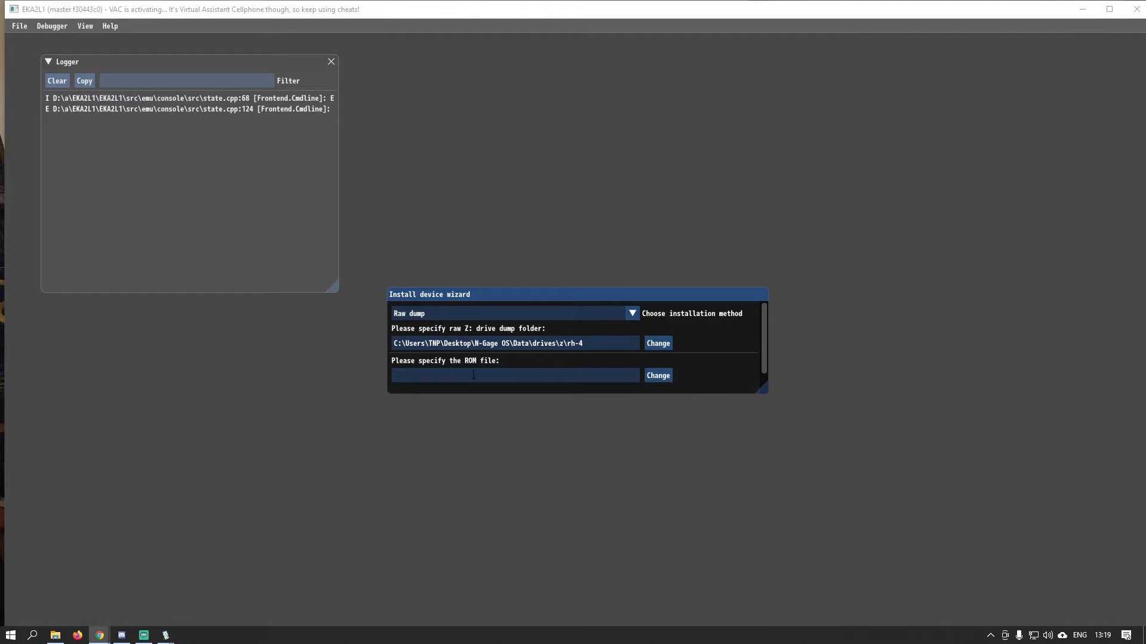
Set the ROM file to SYM.ROM from the N-Gage OS\Data\roms\rh-4 folder
left_click(660, 381)
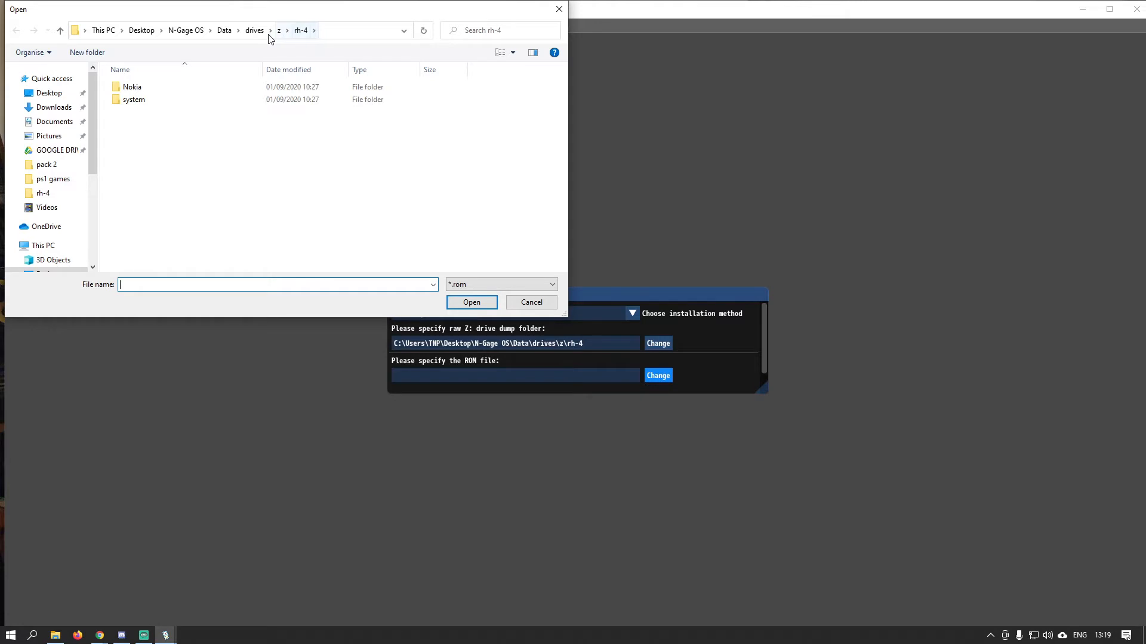
left_click(182, 33)
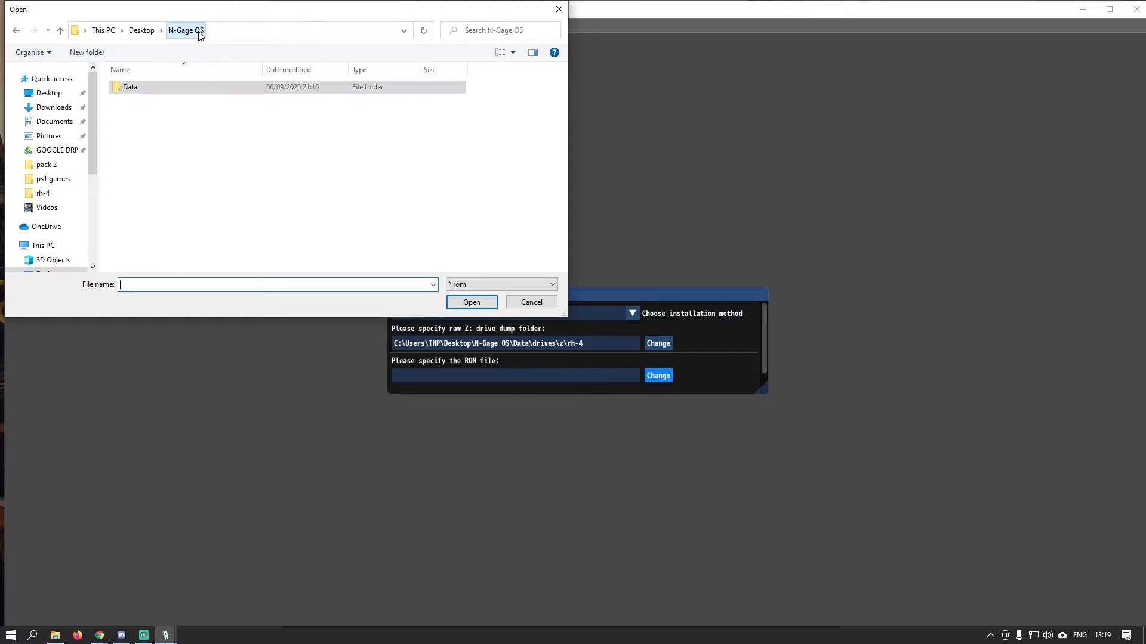
double_click(128, 89)
double_click(131, 116)
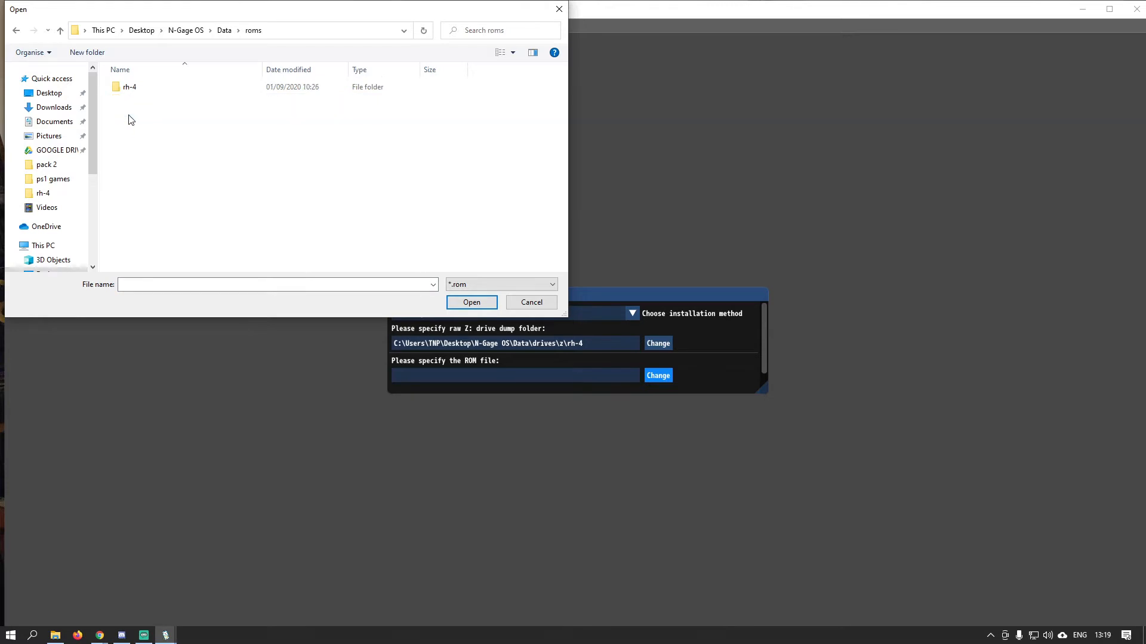
double_click(132, 90)
left_click(133, 91)
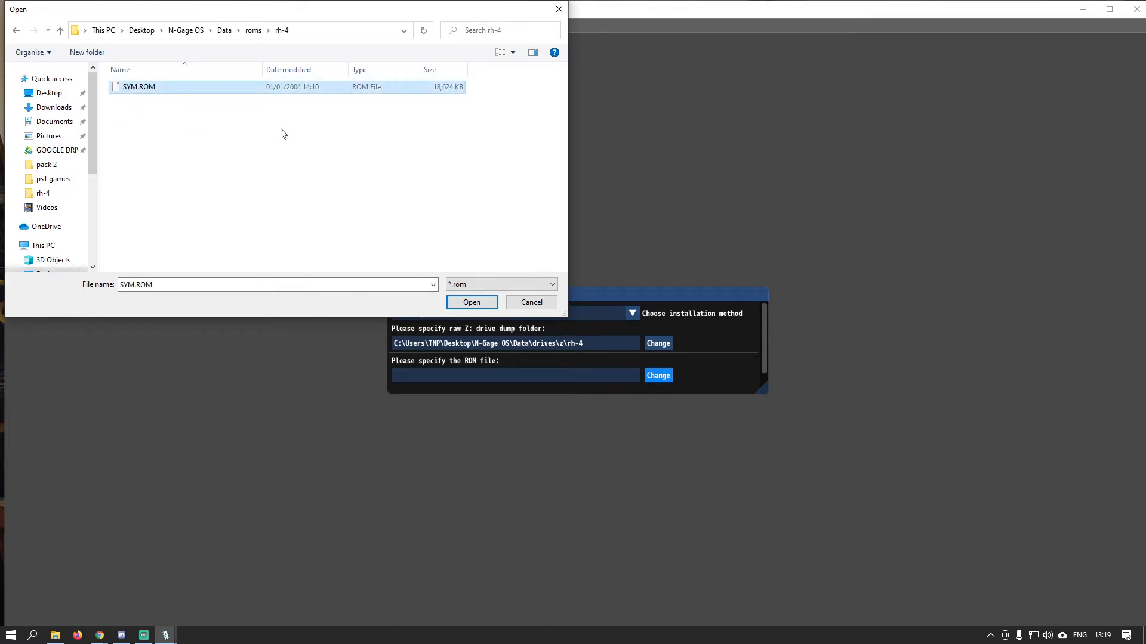
left_click(468, 302)
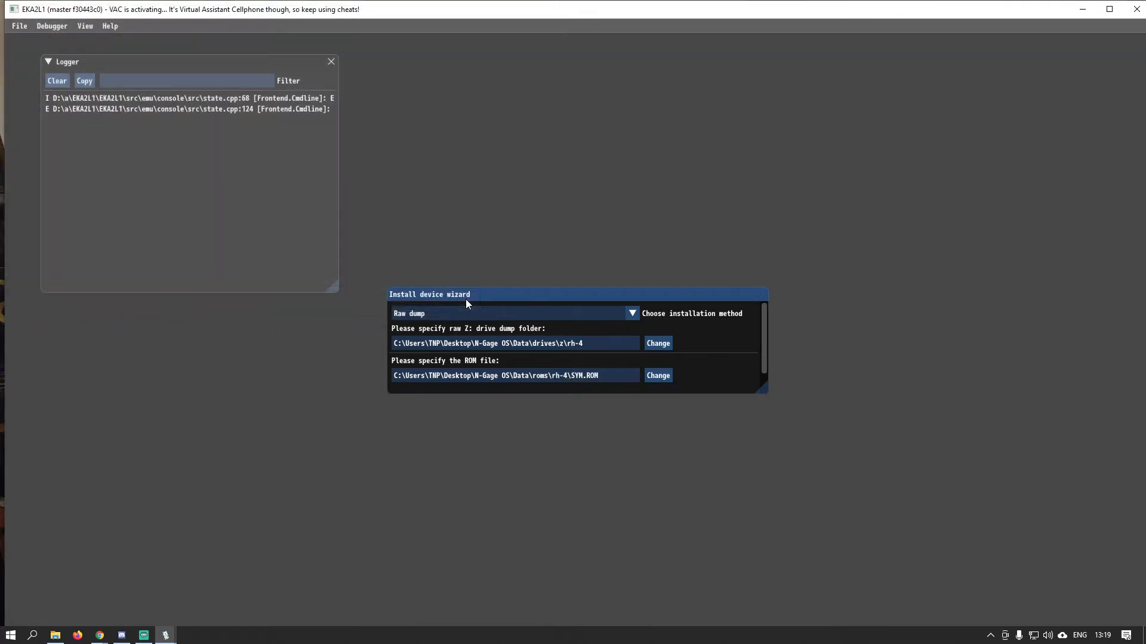
Enlarge the Install device wizard, run the raw dump installation and finish the wizard
left_click_drag(764, 346, 755, 433)
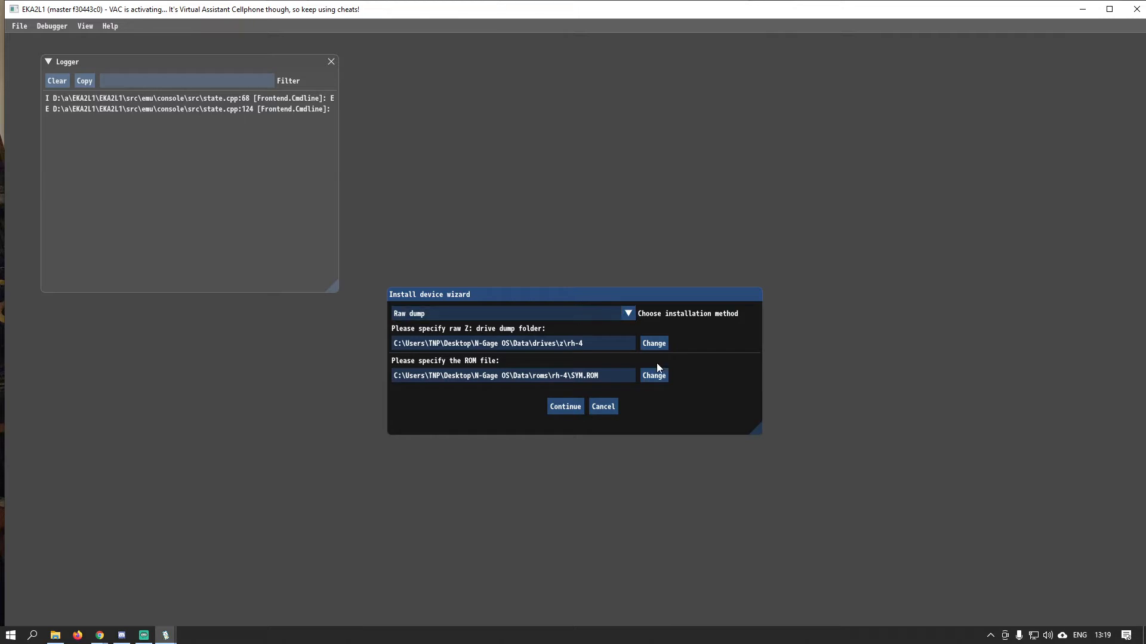
left_click(577, 412)
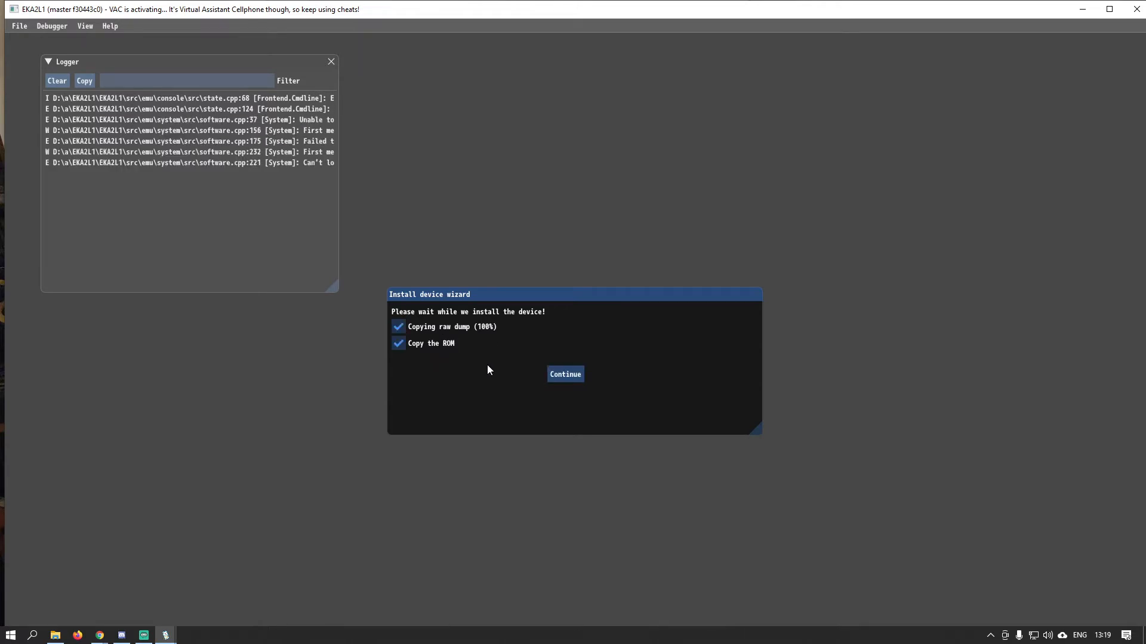
left_click(562, 370)
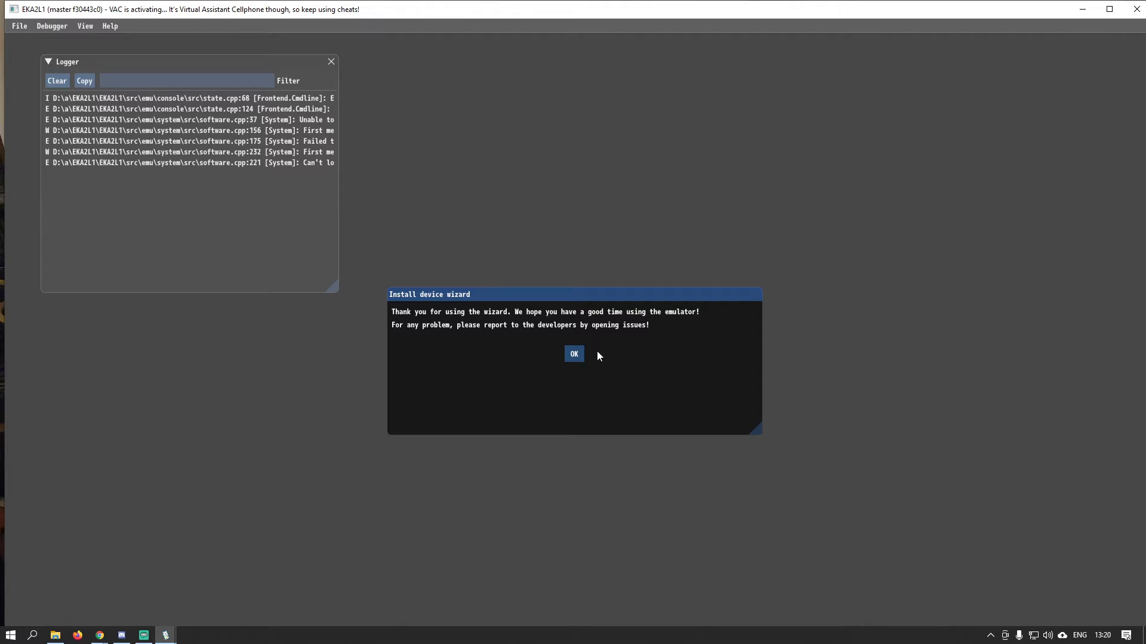
left_click(574, 354)
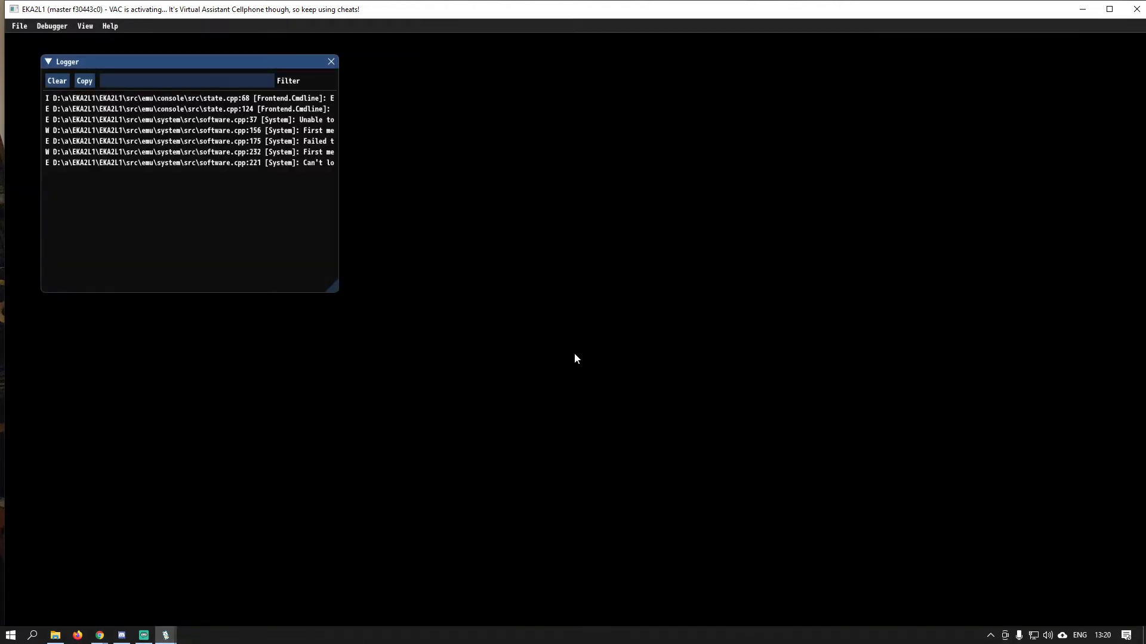
Read the full Logger messages and restart the emulator from eka2l1.exe in the NGage folder
left_click_drag(332, 288, 552, 213)
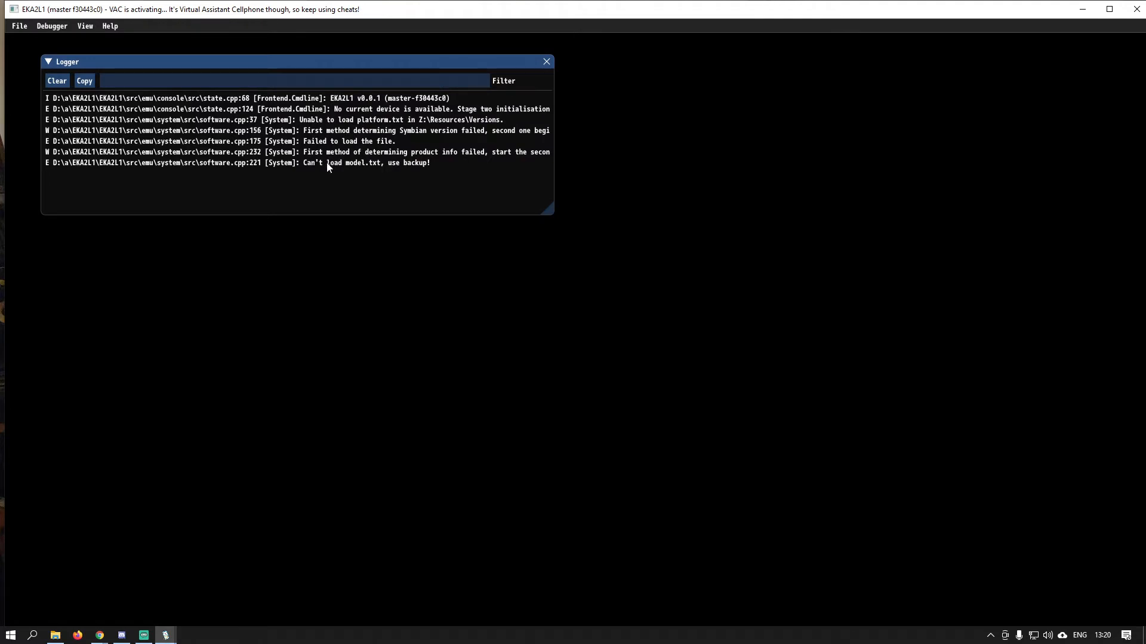
left_click_drag(546, 210, 373, 230)
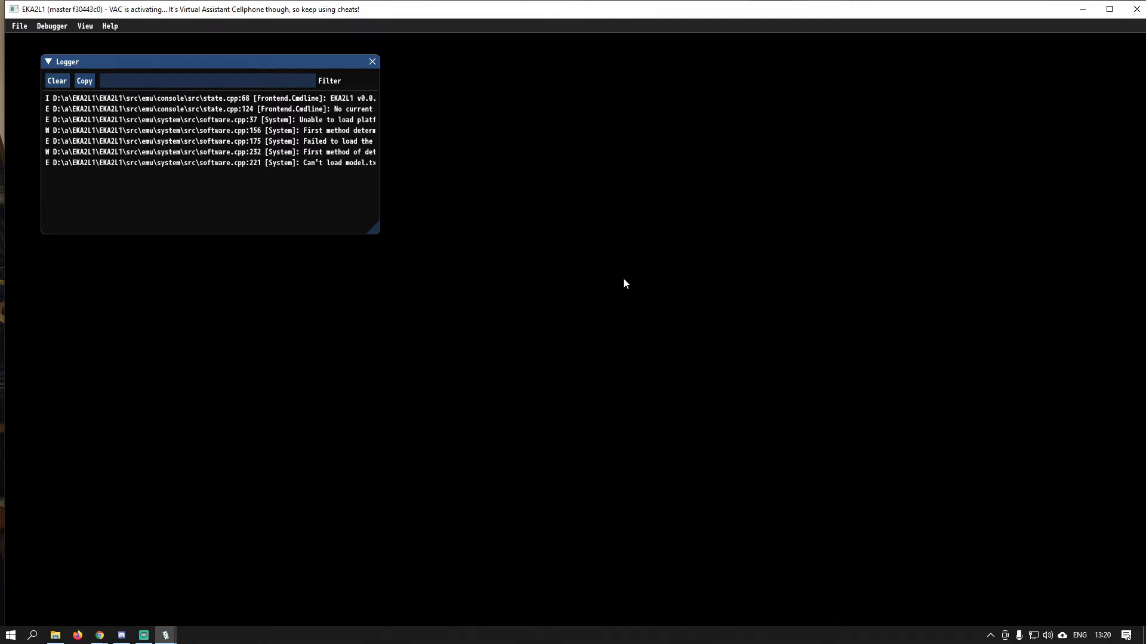
left_click(1136, 11)
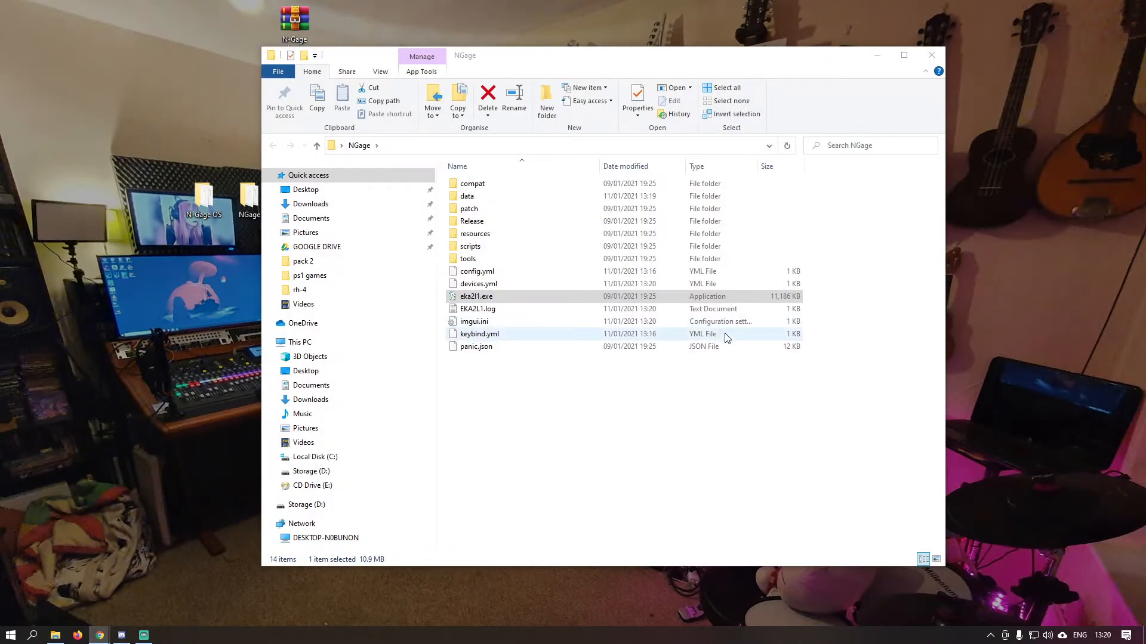
double_click(482, 298)
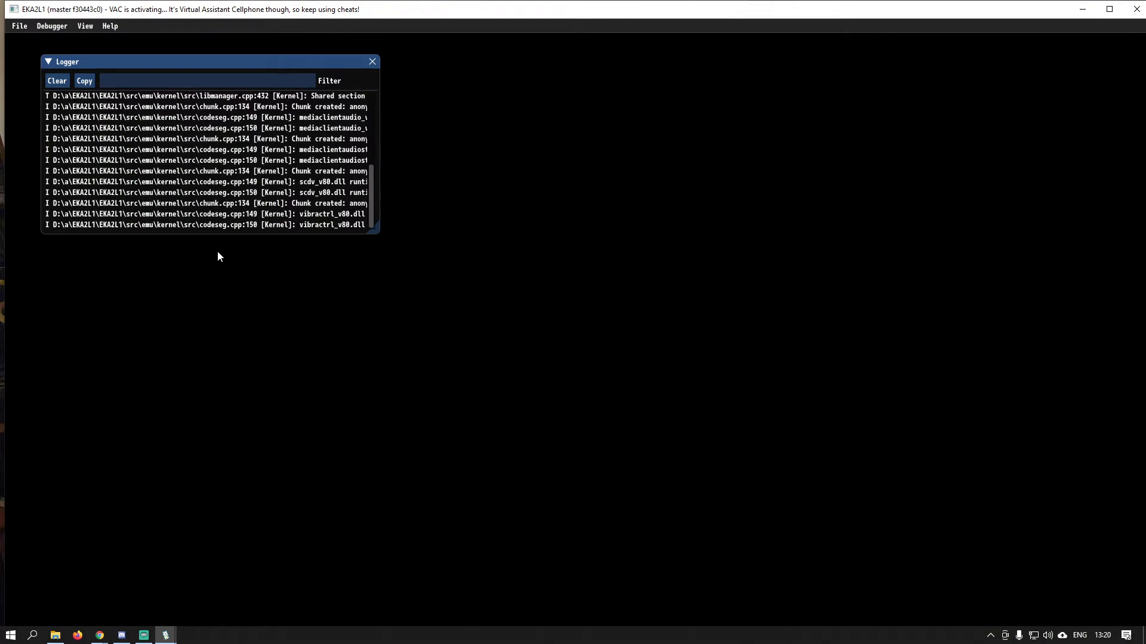
Show the App launcher, move it clear of the Logger and enlarge it to list the installed apps
left_click(19, 31)
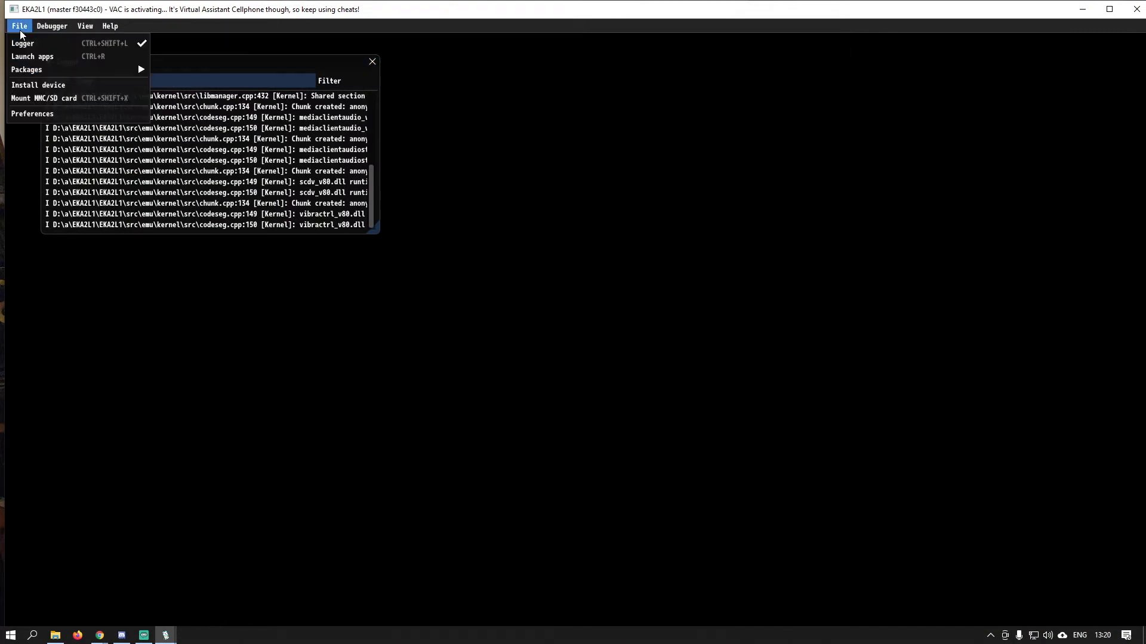
left_click(27, 54)
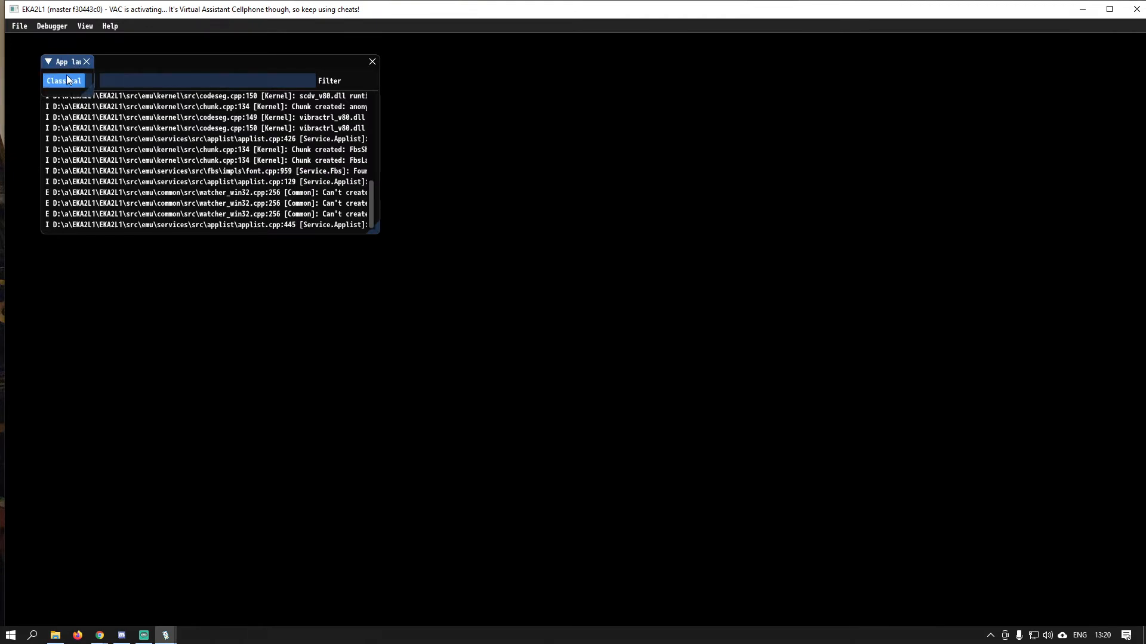
left_click_drag(67, 63, 475, 71)
left_click(139, 70)
left_click_drag(340, 66, 344, 89)
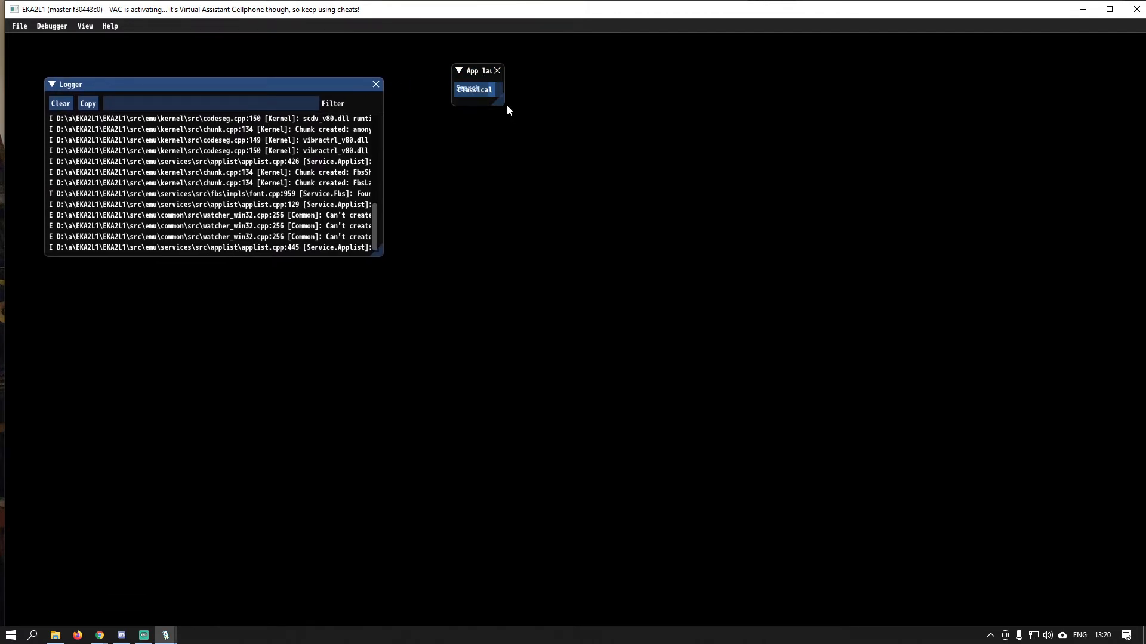
left_click_drag(502, 103, 674, 420)
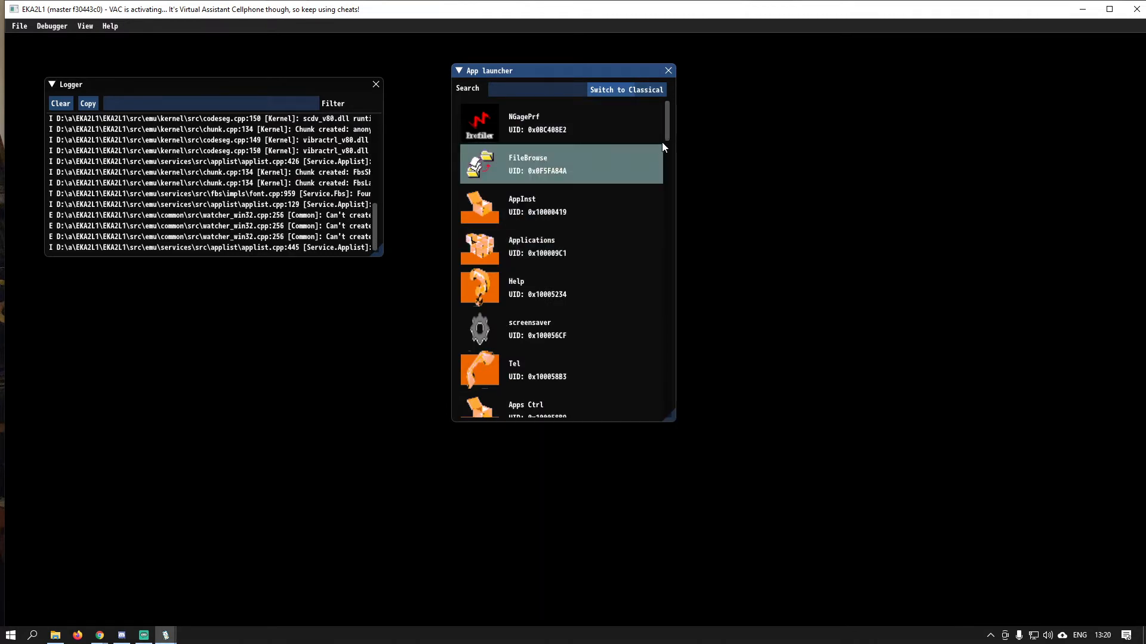
mouse_move(670, 124)
left_mouse_down()
mouse_move(658, 196)
mouse_move(672, 255)
mouse_move(662, 404)
mouse_move(656, 106)
left_mouse_up()
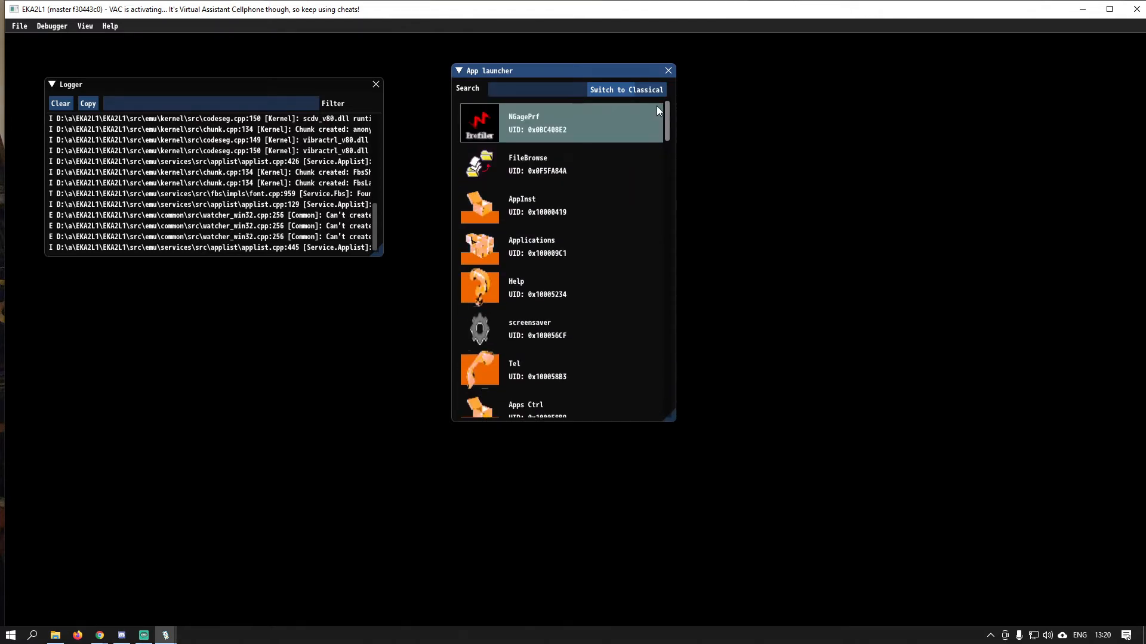
Launch NGagePrf, move its Screen 0 window away from the Logger, and close the emulator
double_click(536, 128)
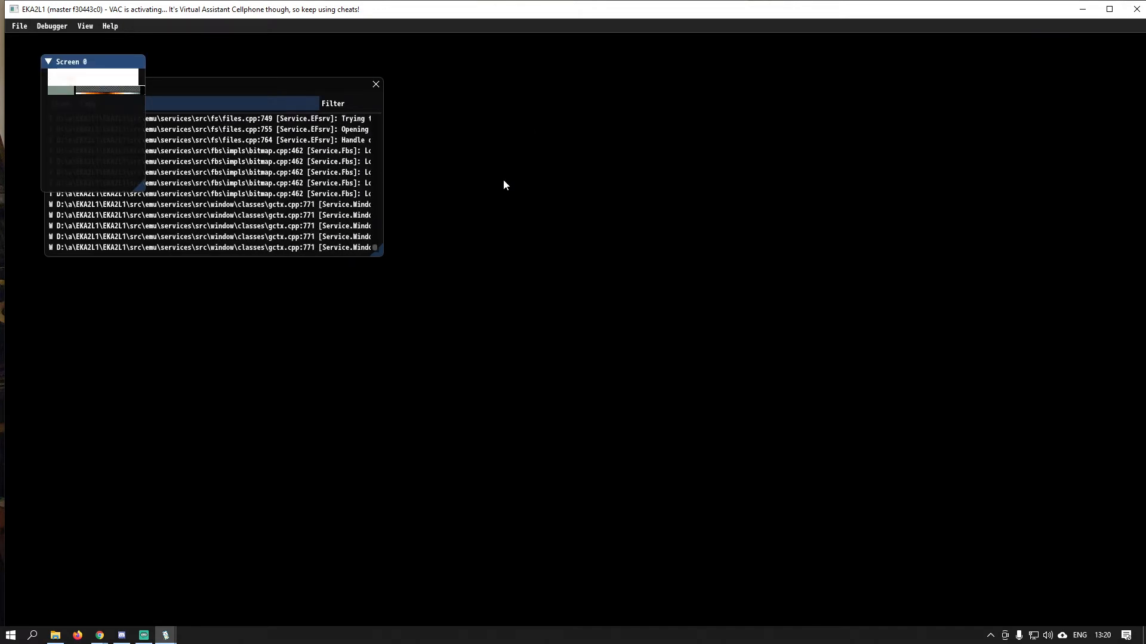
left_click_drag(108, 68, 589, 99)
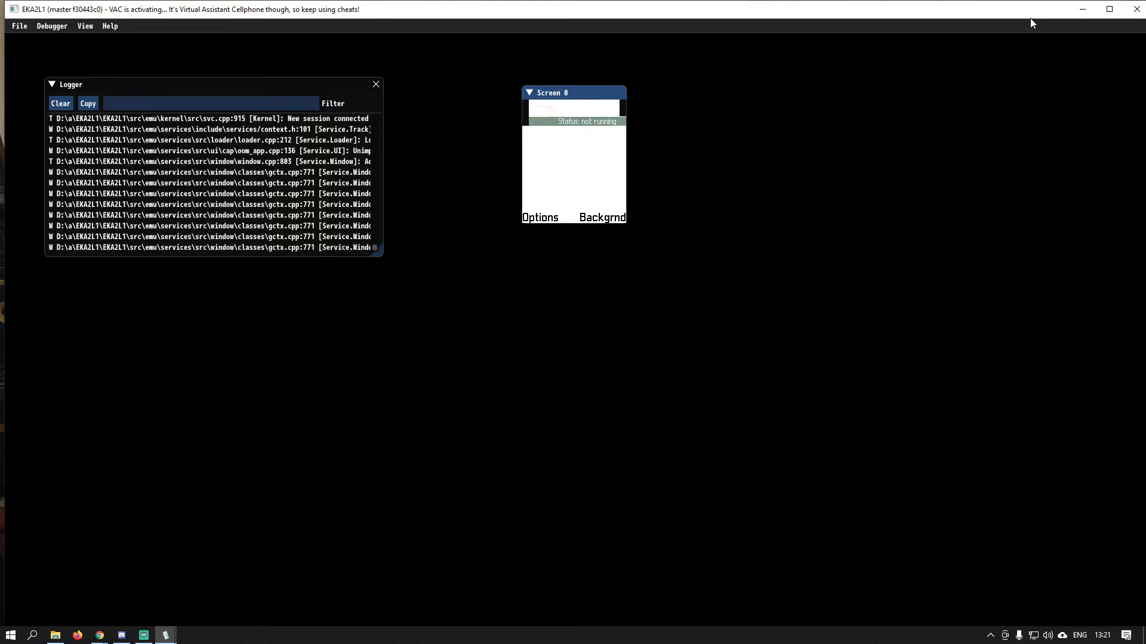
left_click(1137, 10)
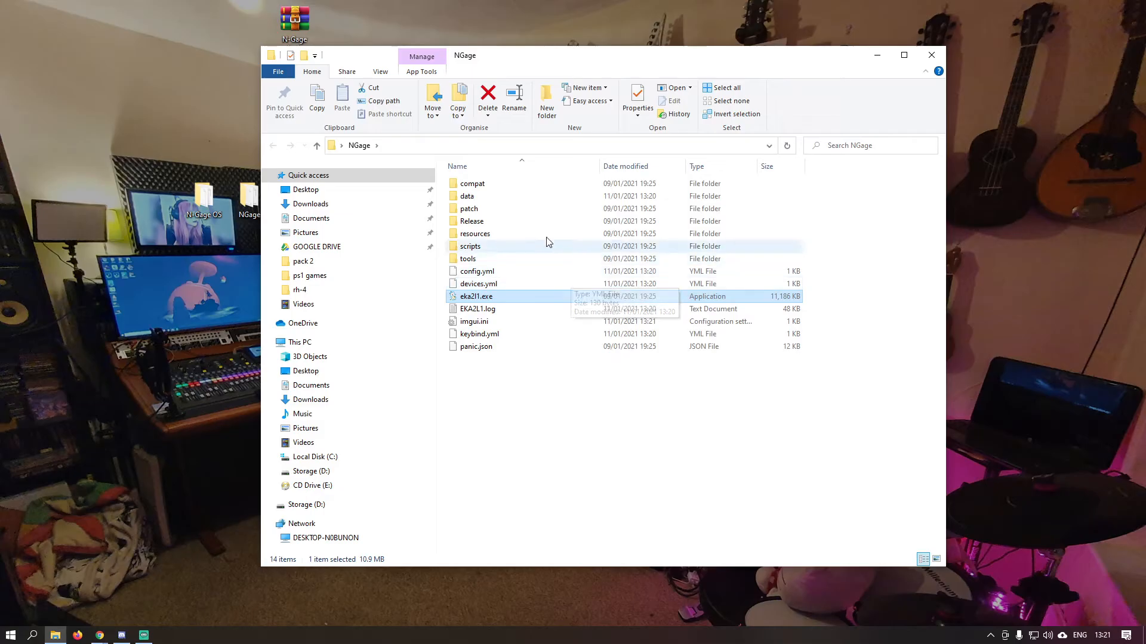
Go to the data\drives folder inside the NGage folder
double_click(475, 198)
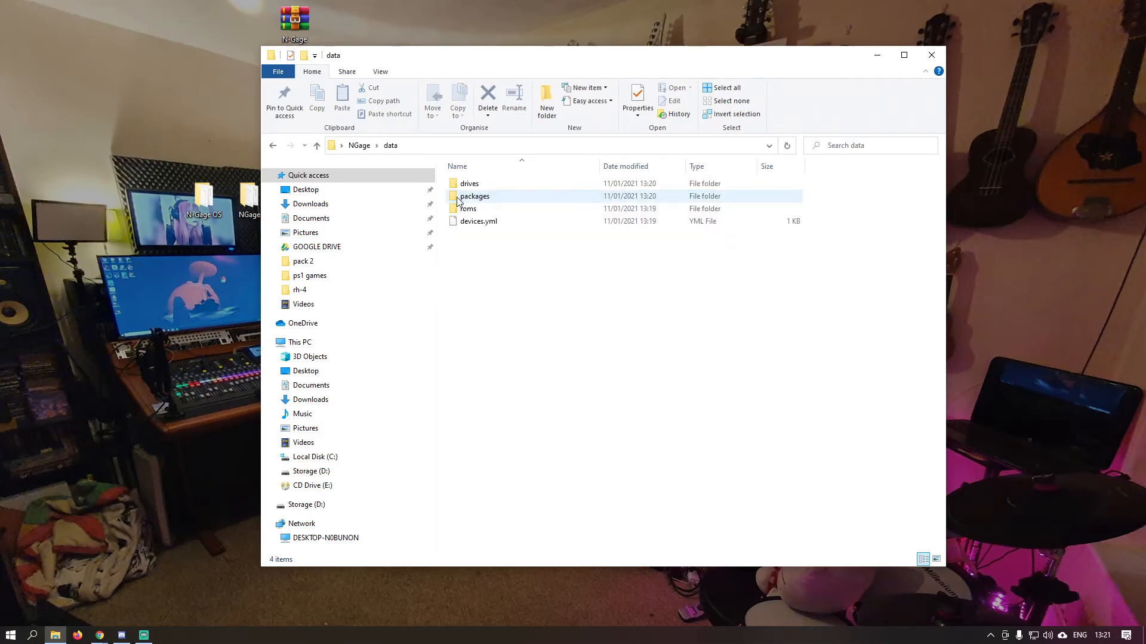
double_click(470, 185)
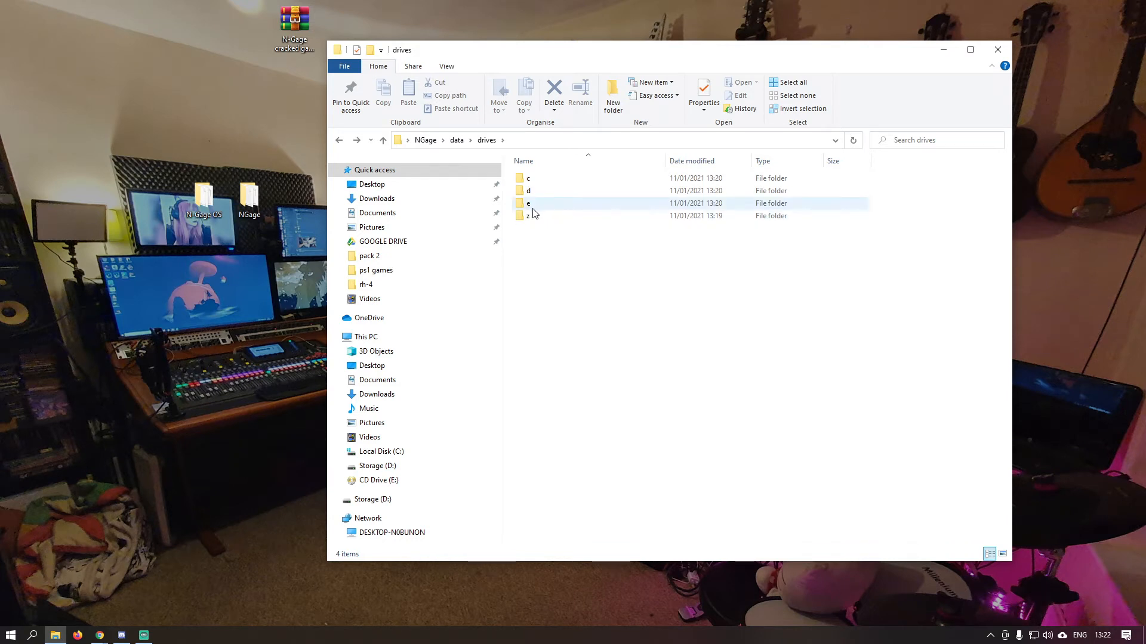
Open the N-Gage cracked games collection archive from the desktop and enter its games folder, dismissing the WinRAR trial notice
left_click(305, 31)
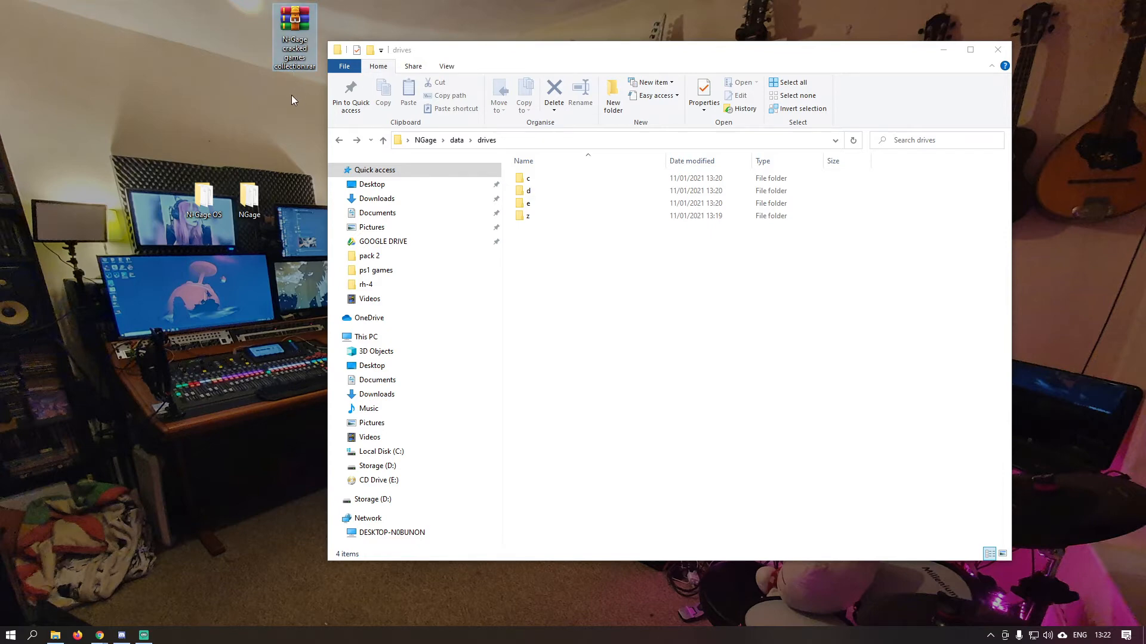
double_click(292, 22)
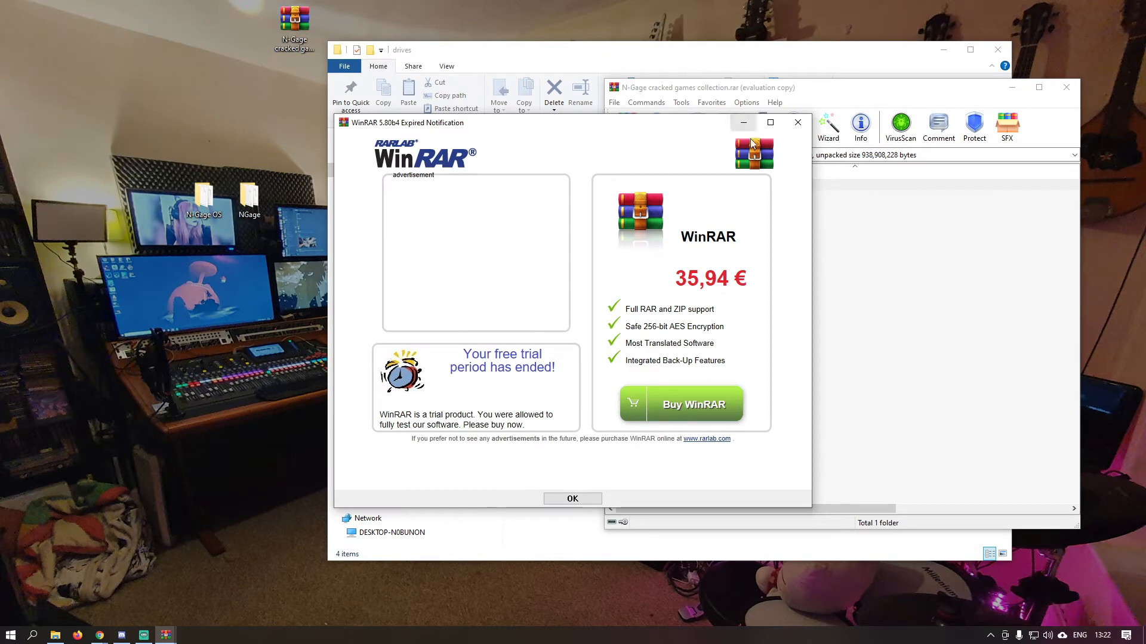
left_click(798, 123)
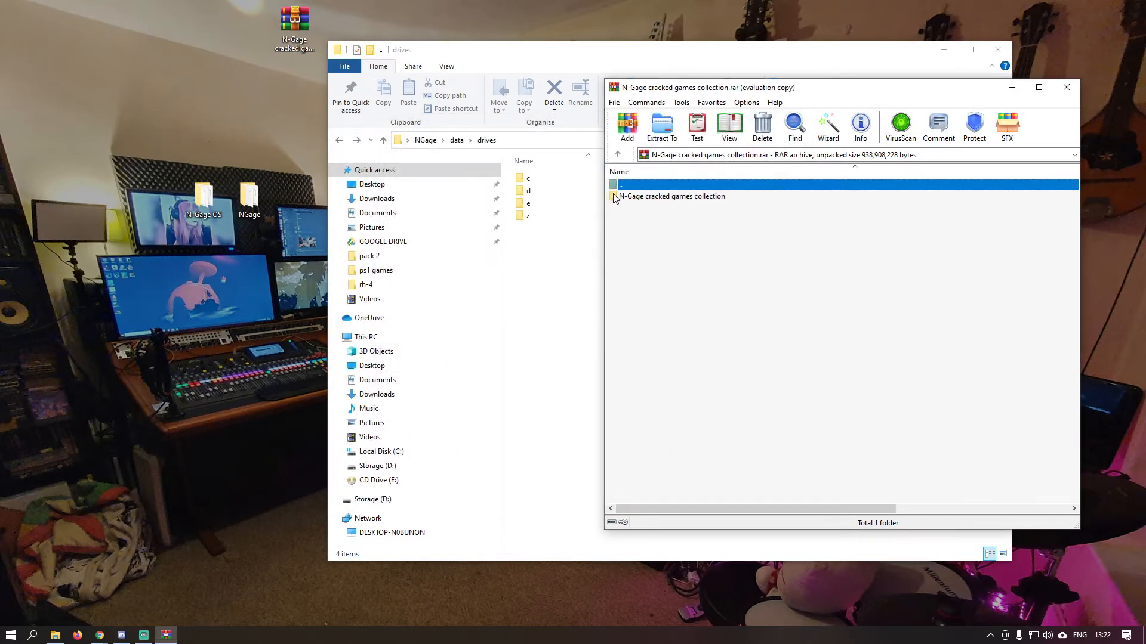
double_click(650, 197)
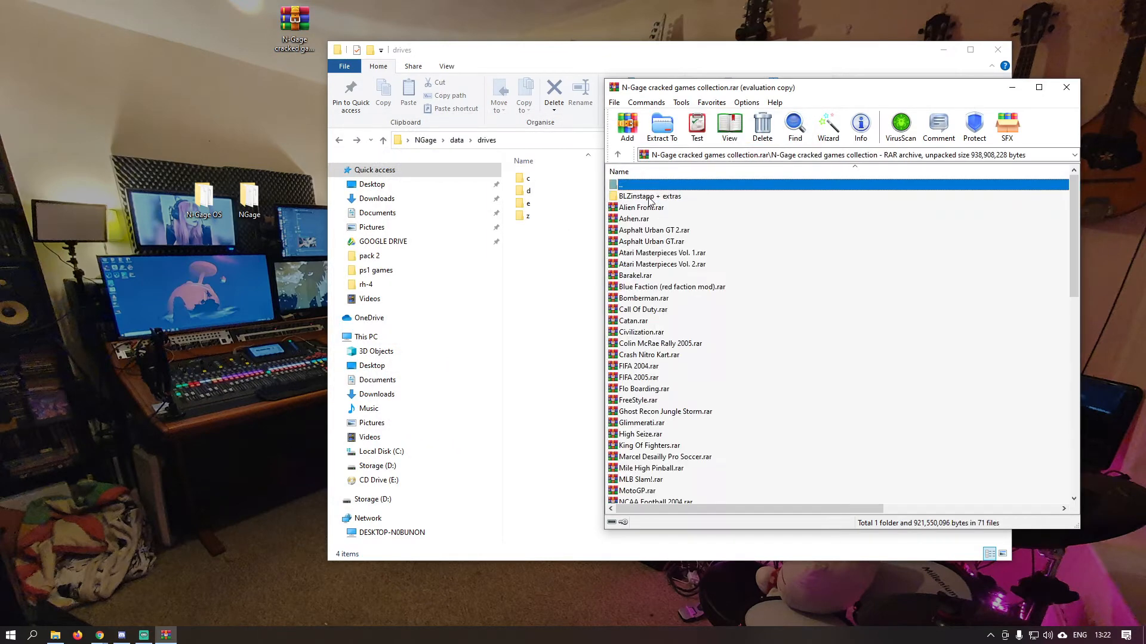
Extract The Elder Scrolls Travels - Shadowkey.rar from the collection to the desktop and close the archive
scroll(733, 214, "down", 7)
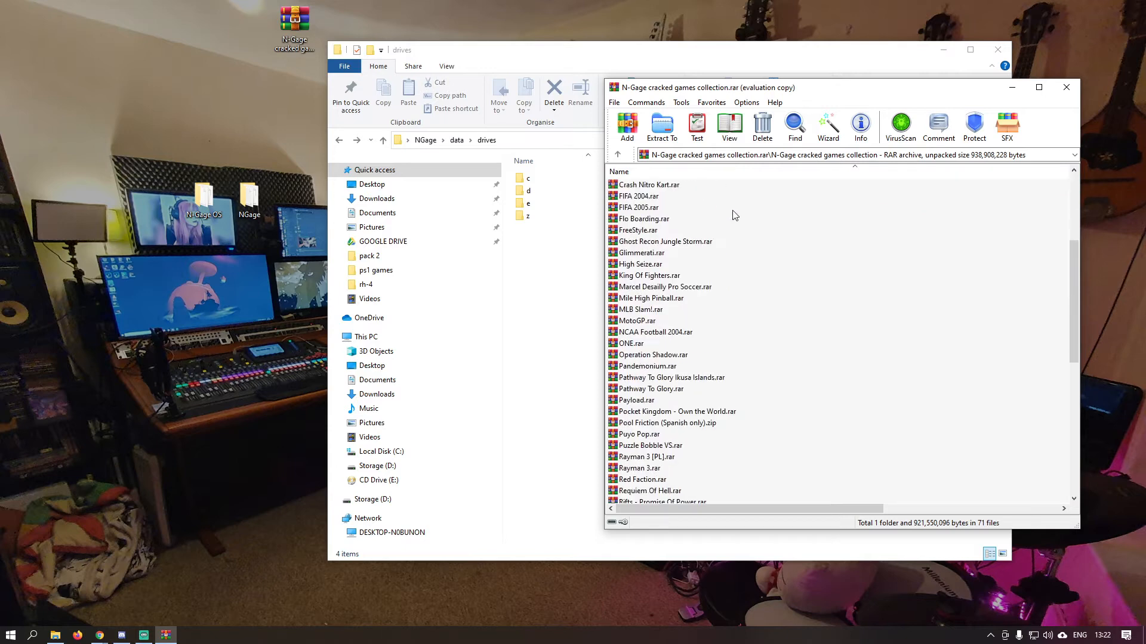
scroll(733, 215, "down", 8)
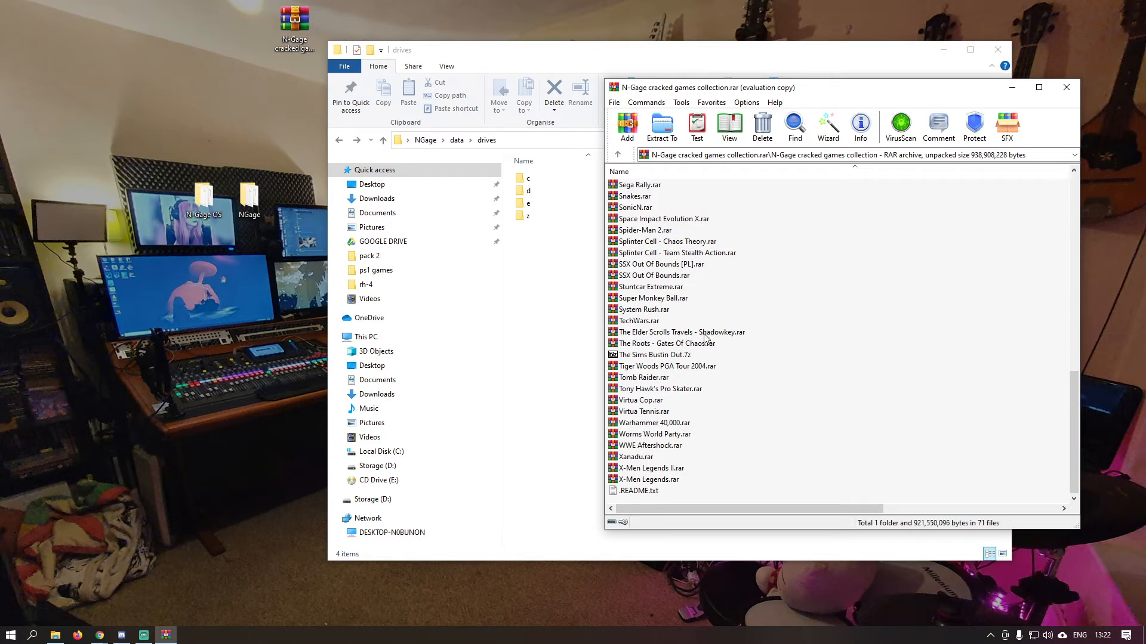
left_click(683, 334)
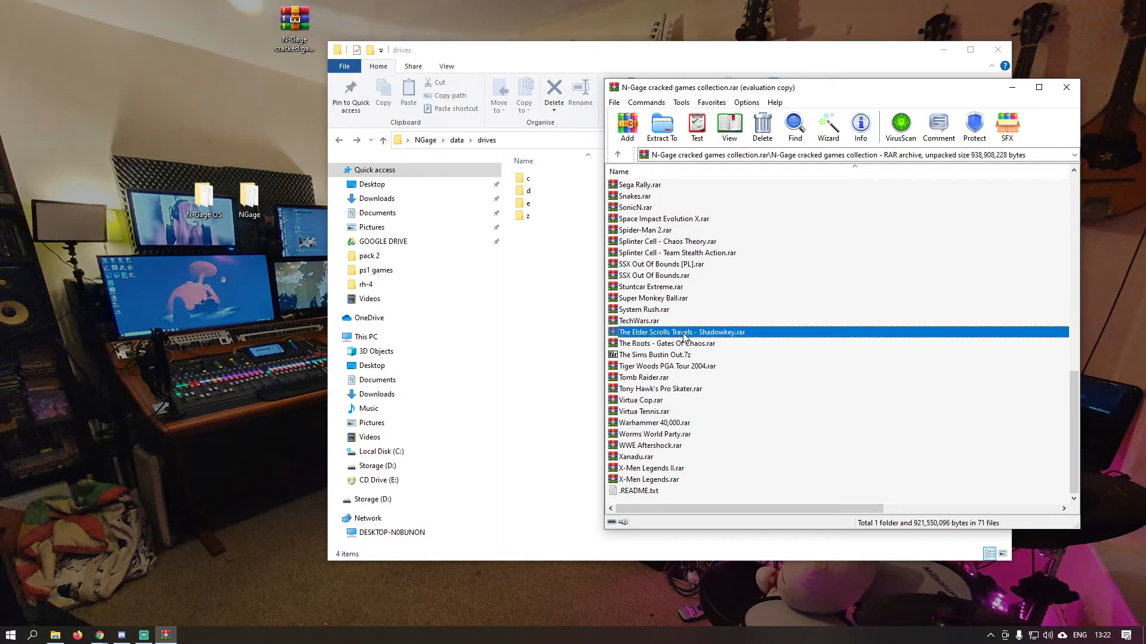
left_click_drag(681, 338, 250, 110)
left_click_drag(92, 80, 92, 81)
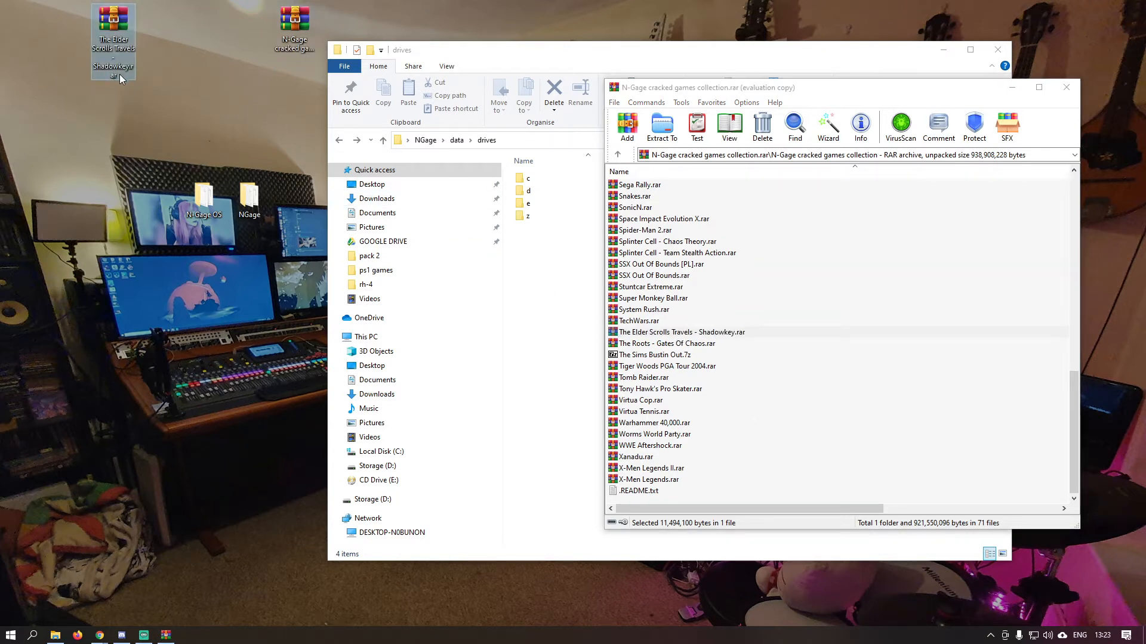
left_click(1067, 87)
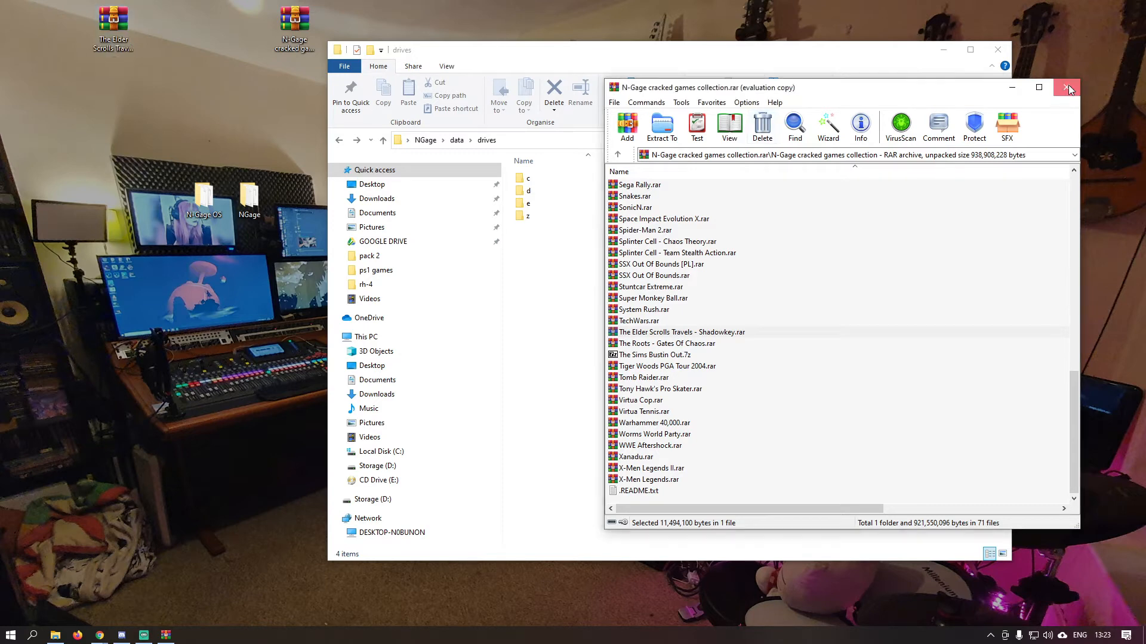
Open the Shadowkey archive from the desktop, dismiss the licence reminder and enter The Elder Scrolls Travels - Shadowkey folder
left_click(108, 25)
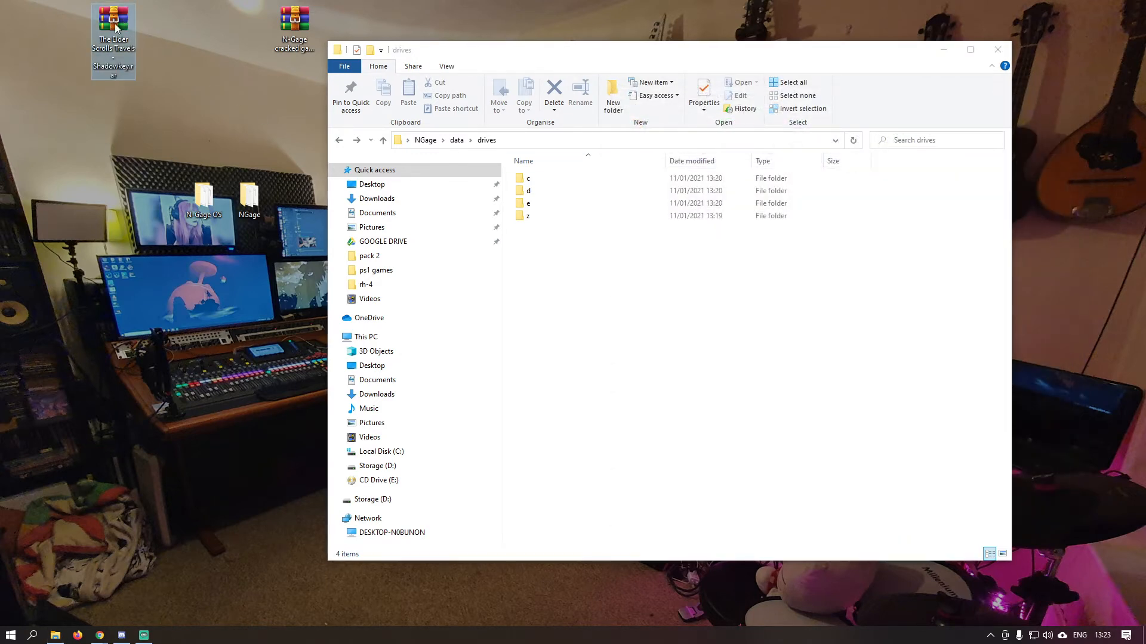
double_click(105, 27)
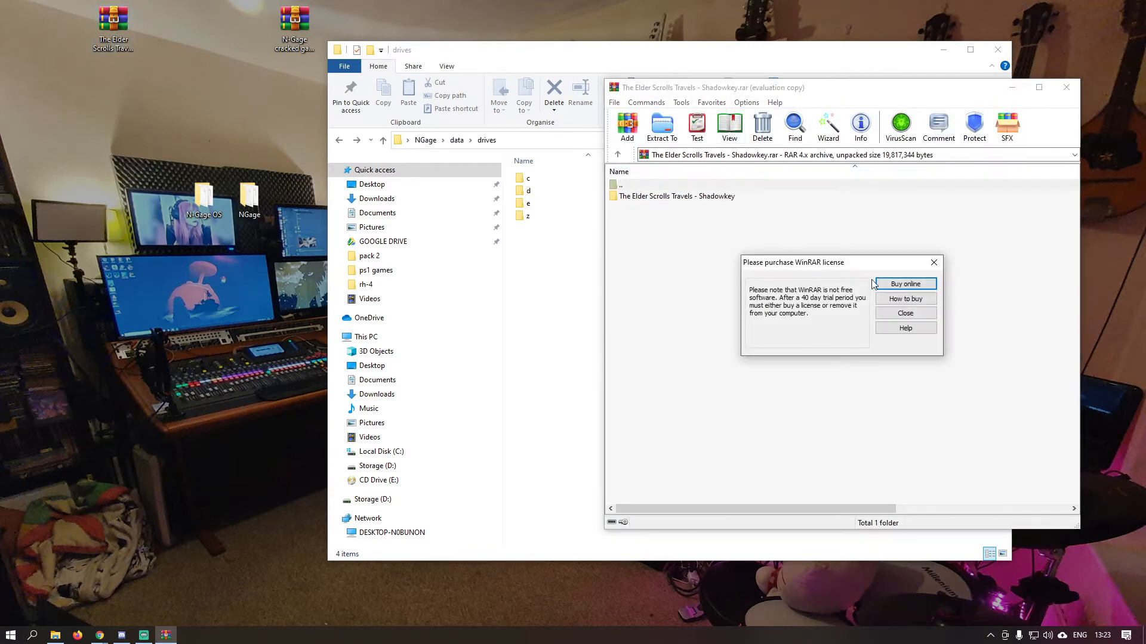
left_click(919, 313)
double_click(622, 197)
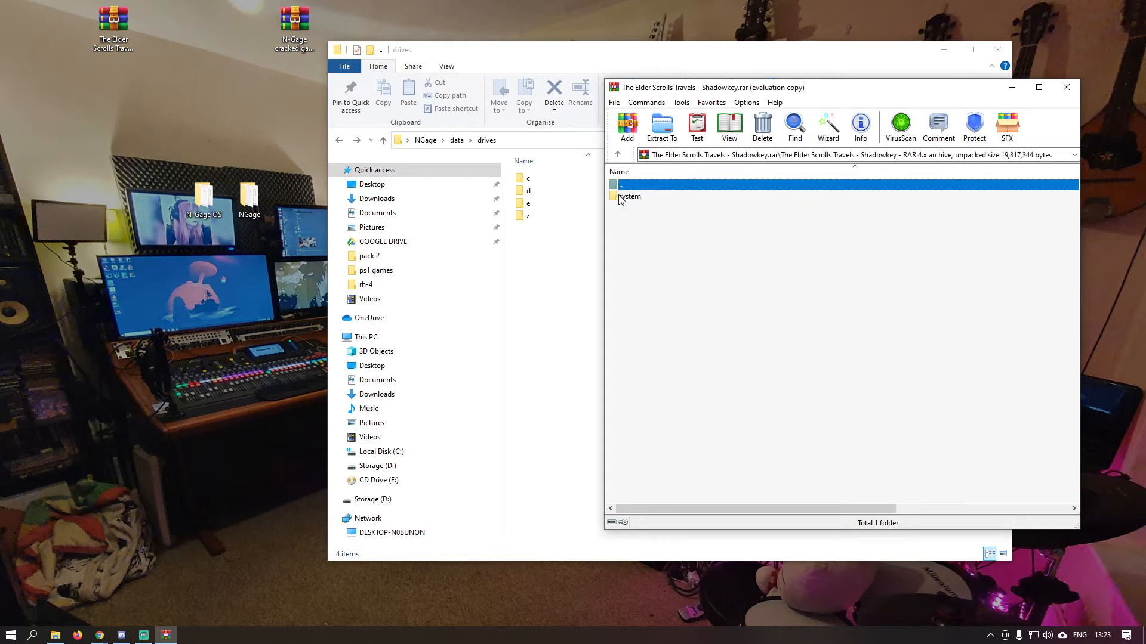
double_click(621, 185)
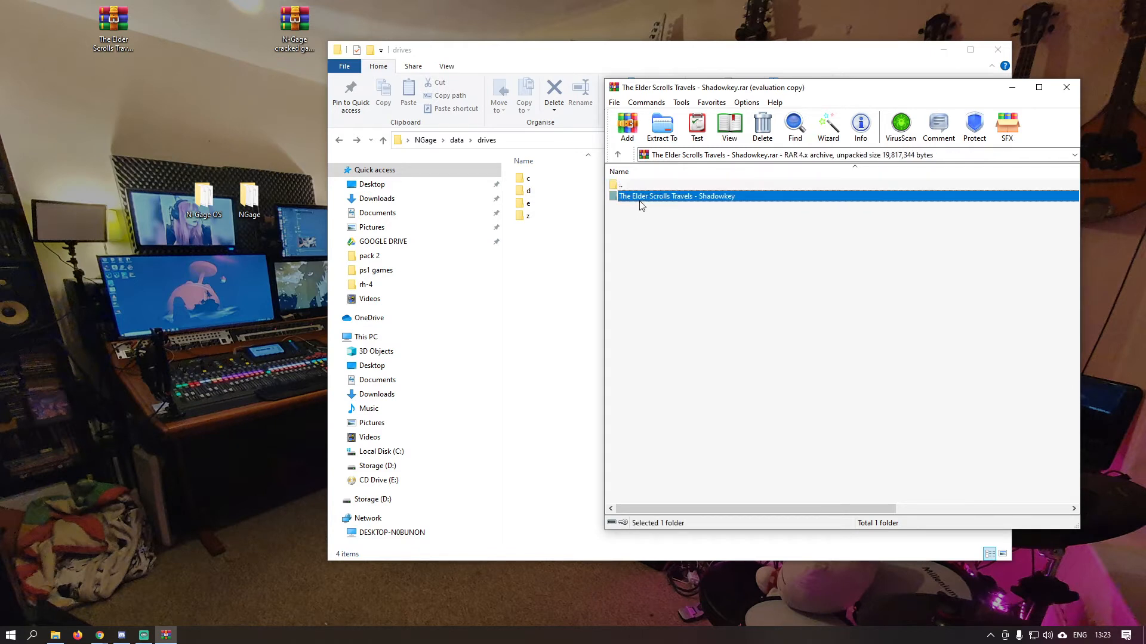
double_click(688, 197)
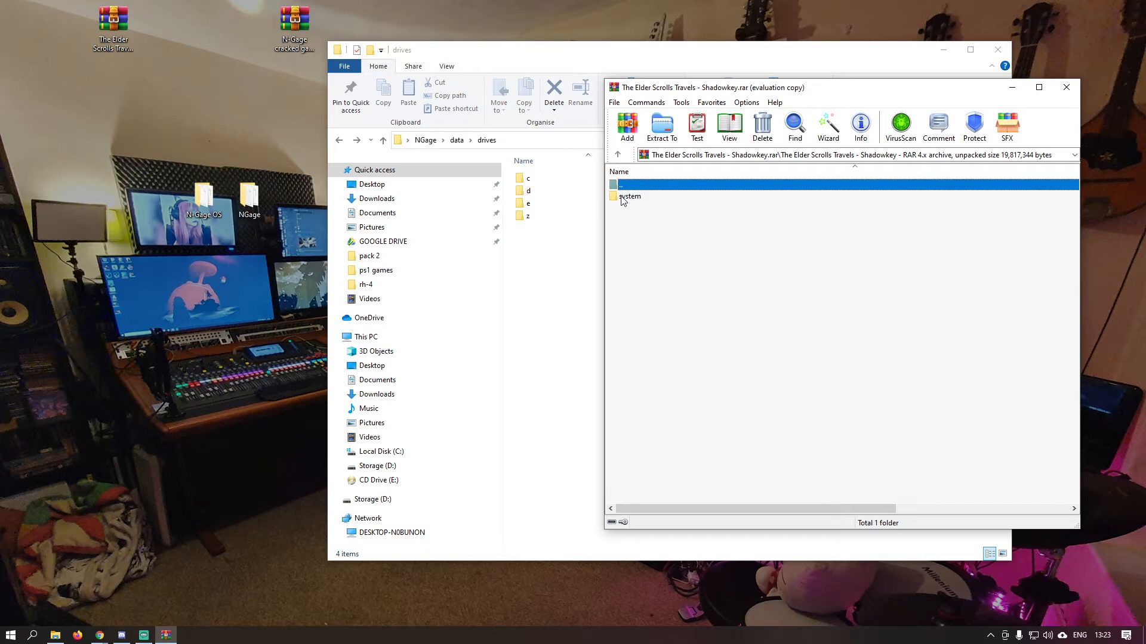
Place the drives folder window and the Shadowkey archive side by side, and open the e folder
left_click_drag(660, 52, 344, 52)
left_click_drag(725, 80, 760, 71)
left_click(402, 256)
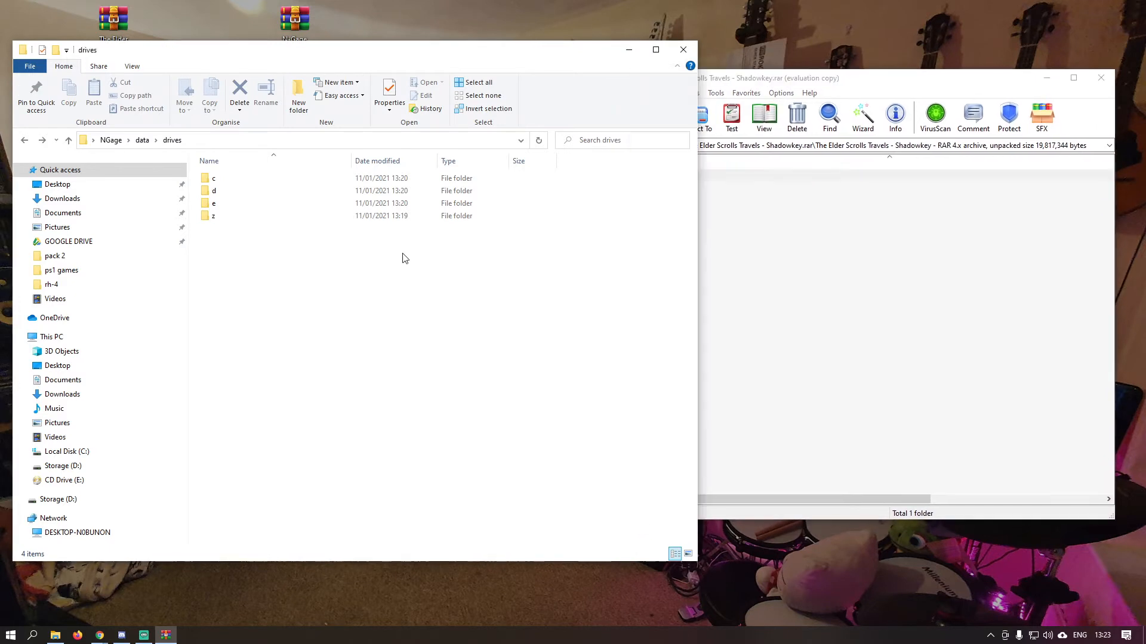
double_click(241, 203)
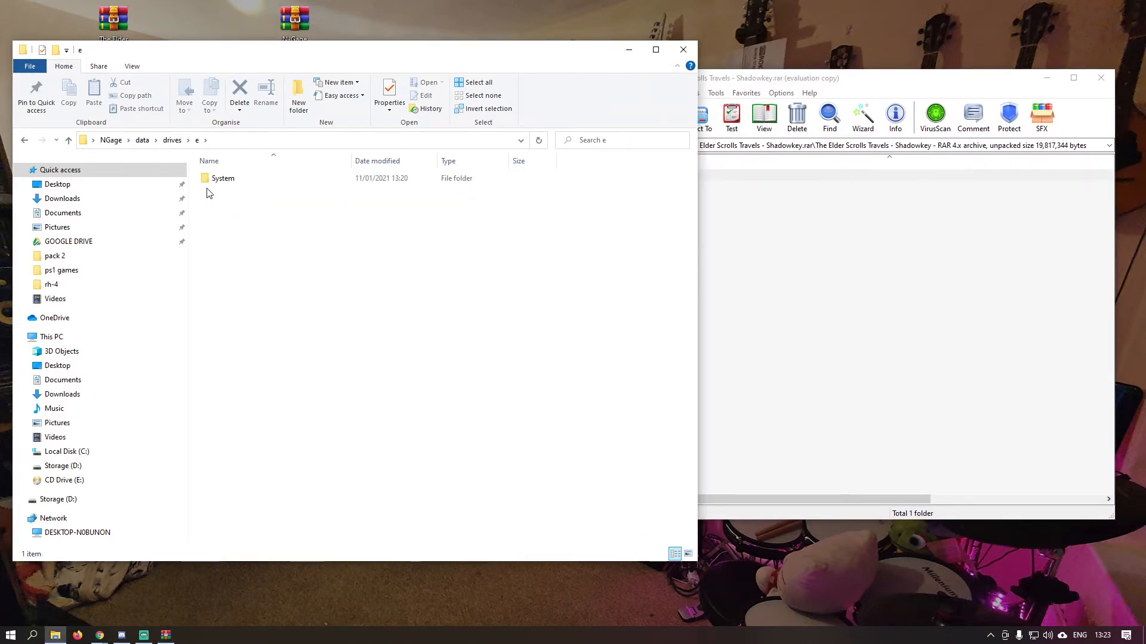
Extract the archive's system folder into the e folder, replacing the files in the destination, and close the archive
left_click(832, 287)
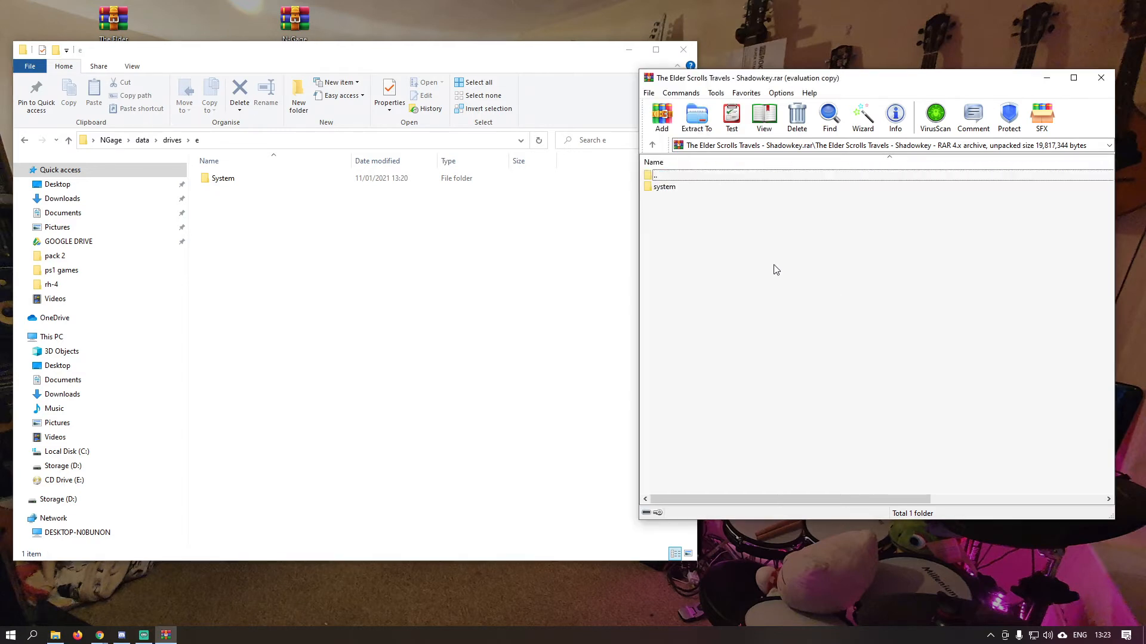
left_click_drag(664, 190, 287, 210)
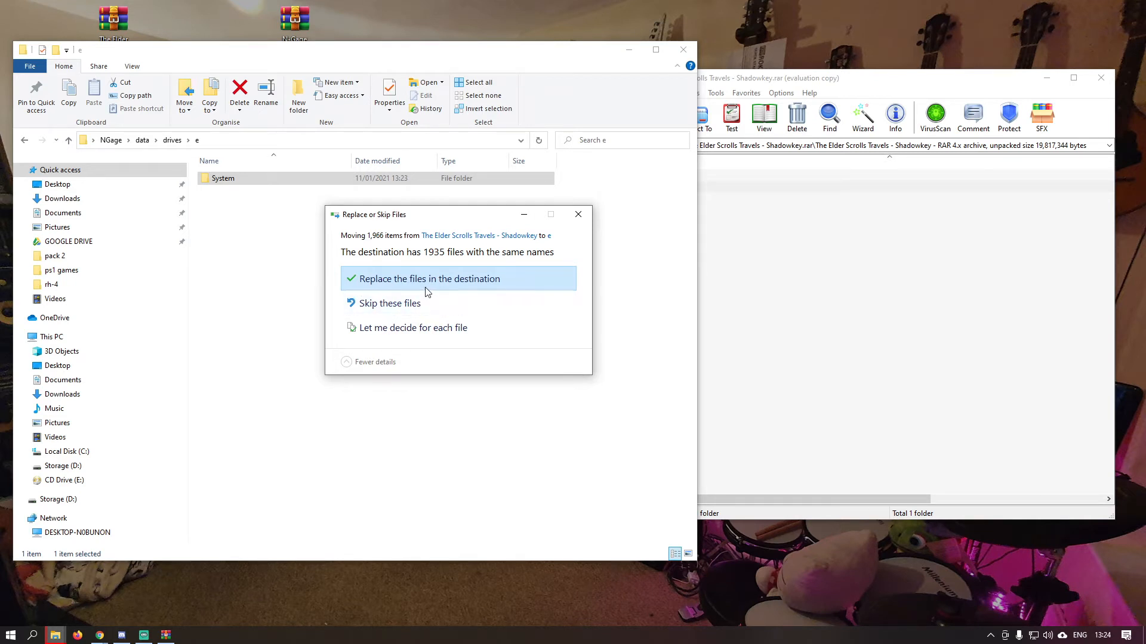
left_click(447, 290)
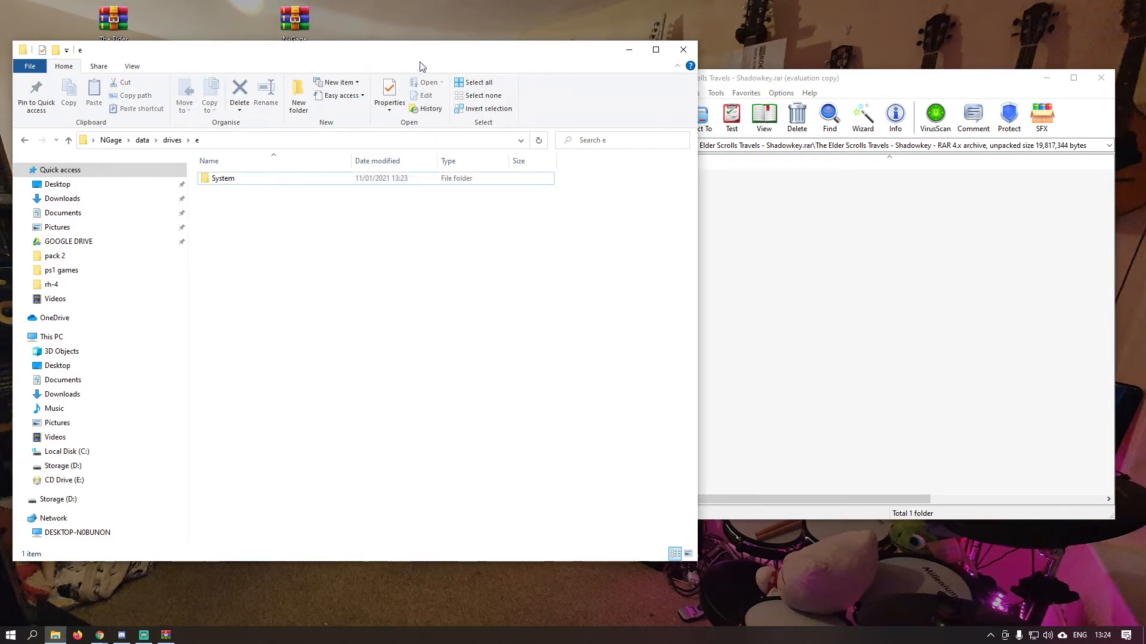
left_click(926, 77)
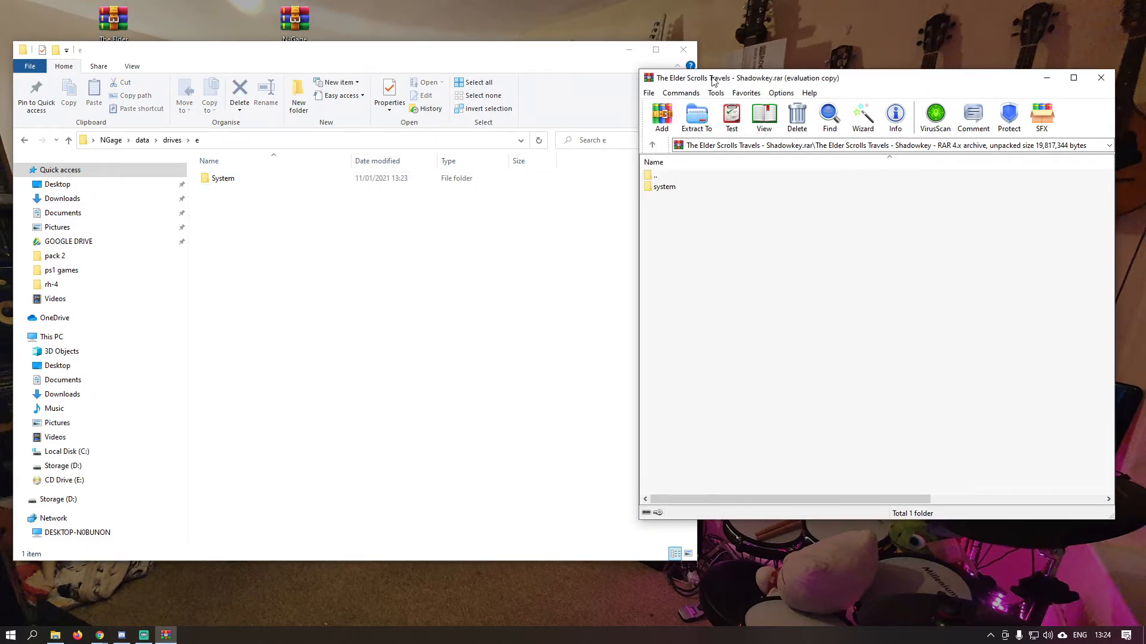
left_click(1101, 78)
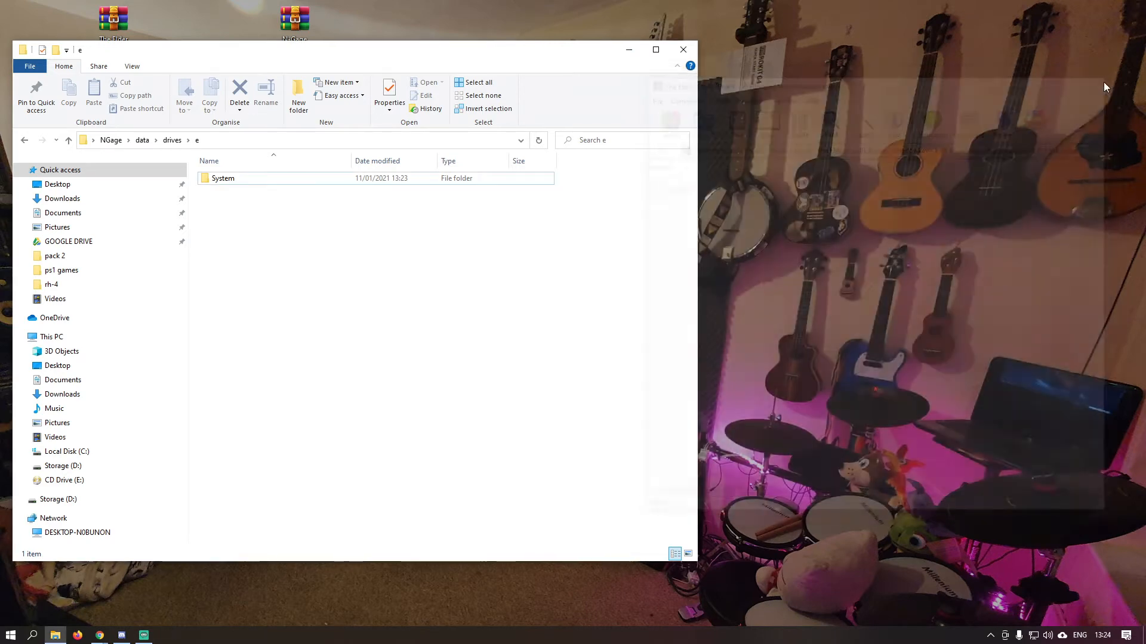
Delete the Shadowkey archive from the desktop and move the N-Gage OS folder out of the way
left_click_drag(450, 51, 781, 56)
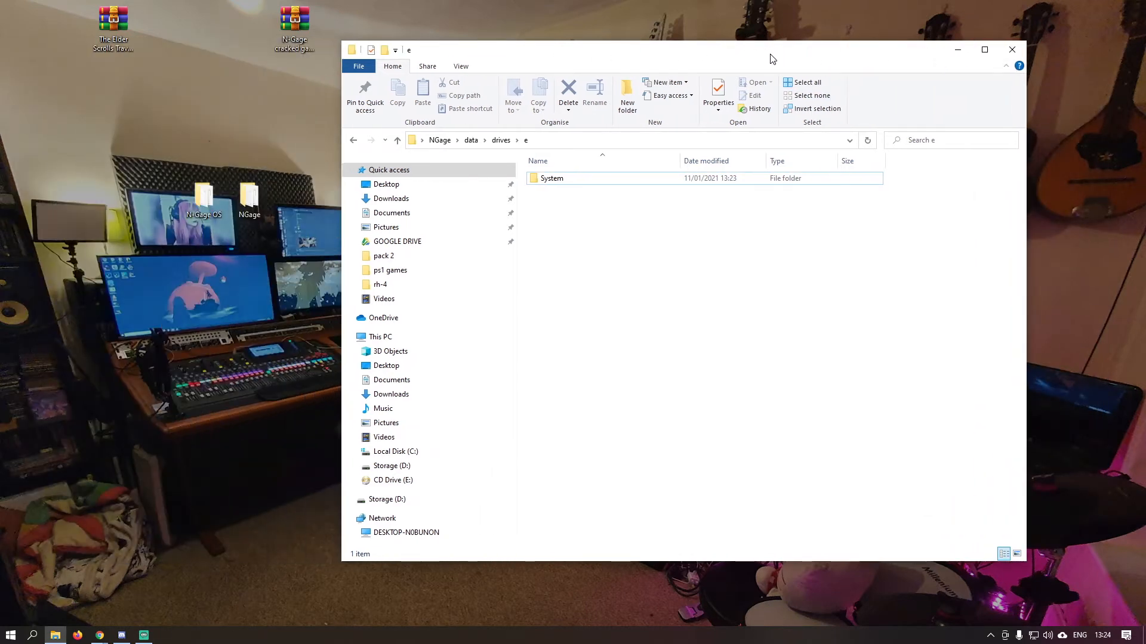
left_click(125, 49)
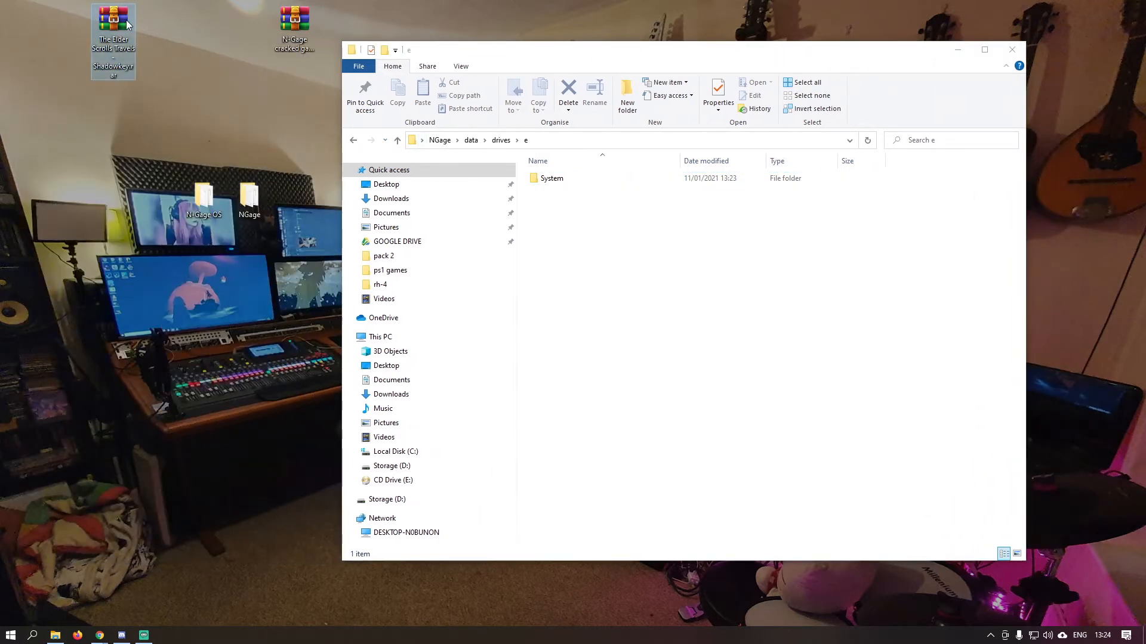
key("Delete")
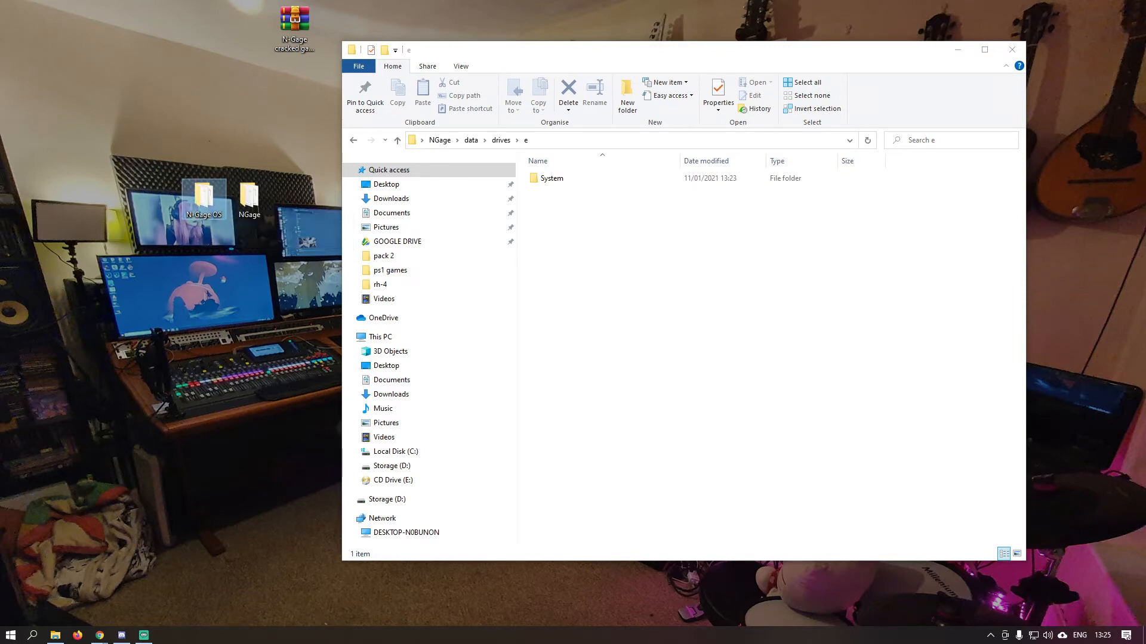
left_click_drag(204, 197, 322, 0)
Return to the NGage folder, reopen it from the desktop and run eka2l1.exe
left_click_drag(521, 50, 500, 34)
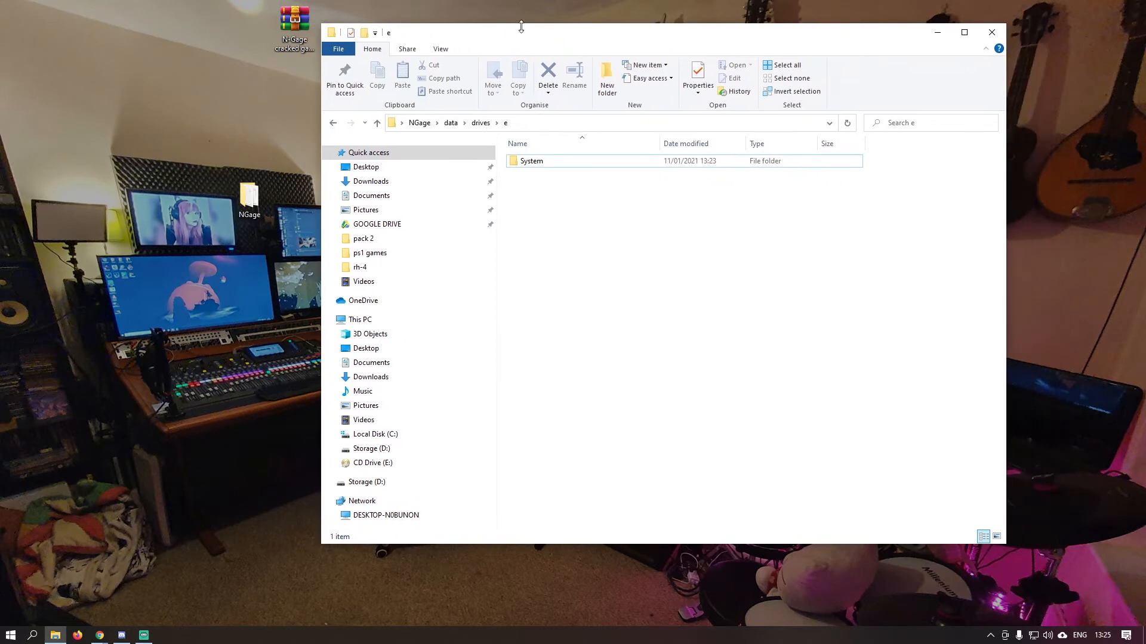
left_click(335, 125)
left_click(334, 125)
left_click(334, 125)
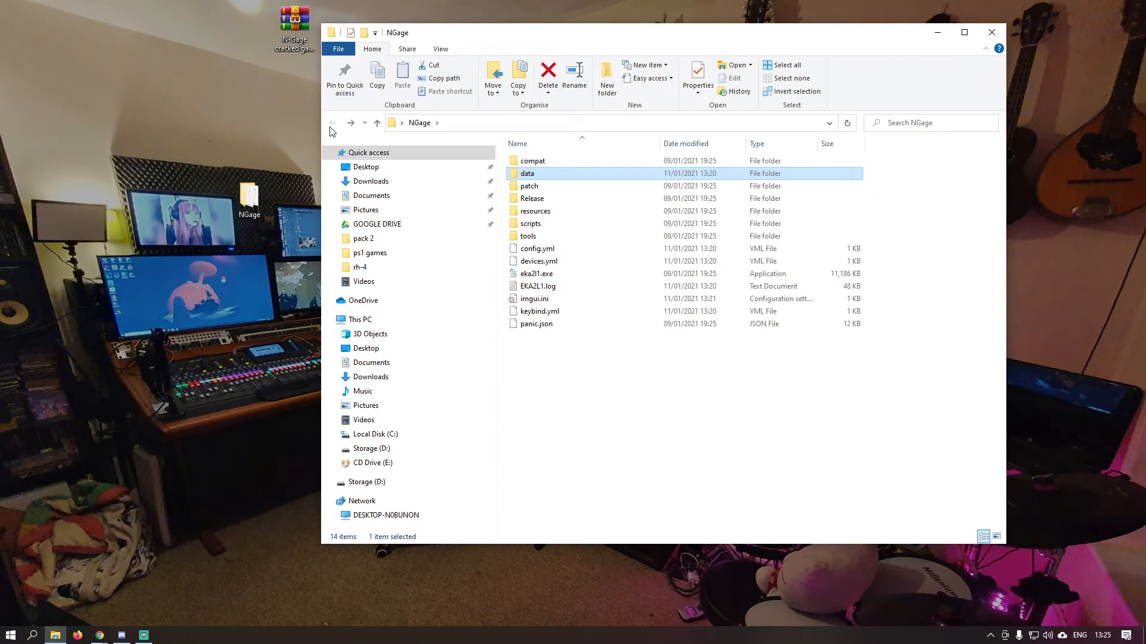
left_click(1001, 33)
double_click(249, 196)
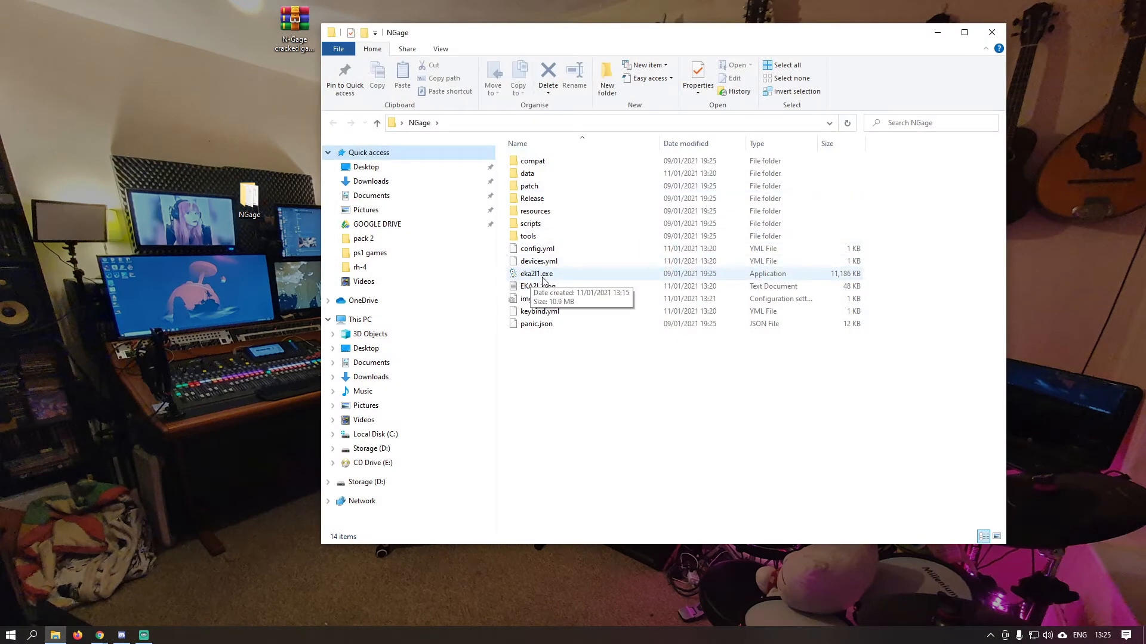
double_click(540, 274)
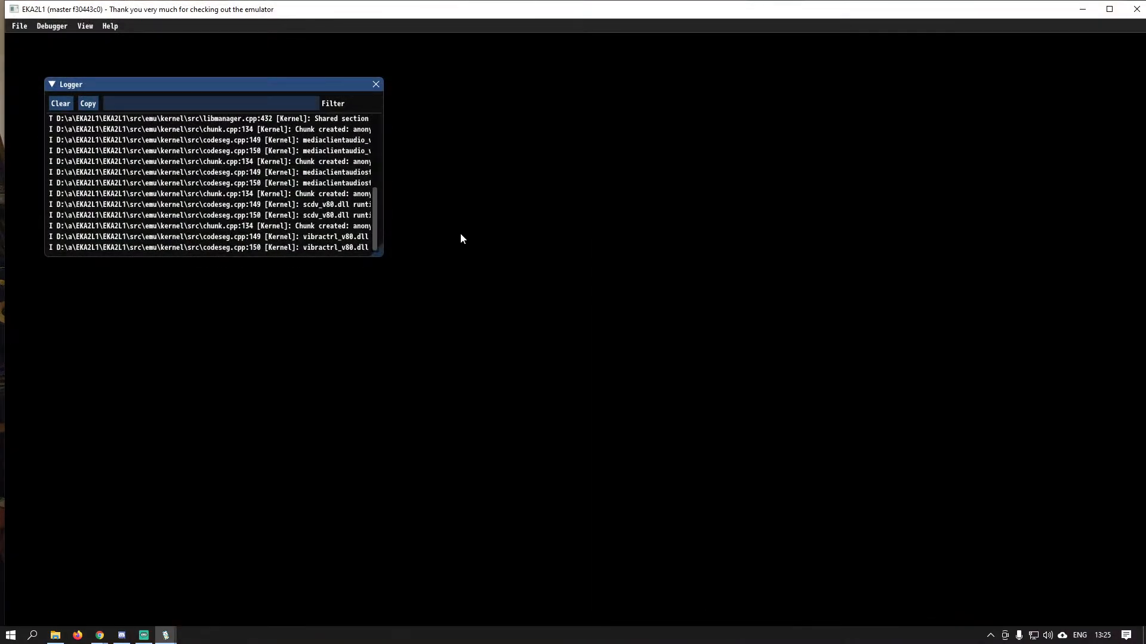
Show the App launcher, find Elder Scrolls in the app list and launch it
left_click(19, 26)
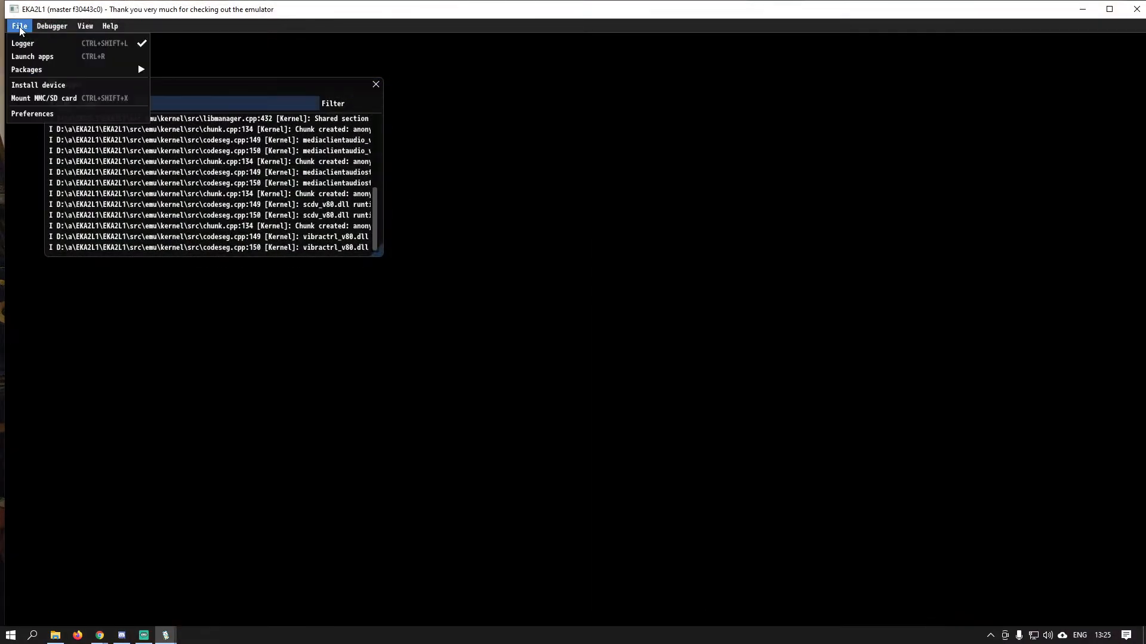
left_click(29, 56)
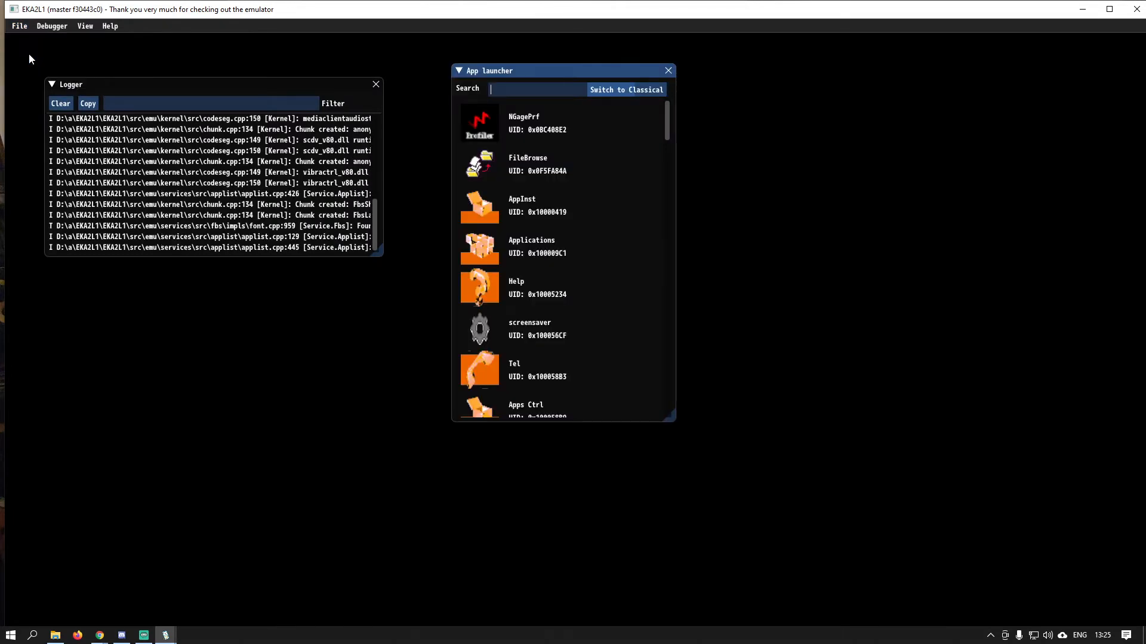
left_click_drag(663, 115, 665, 383)
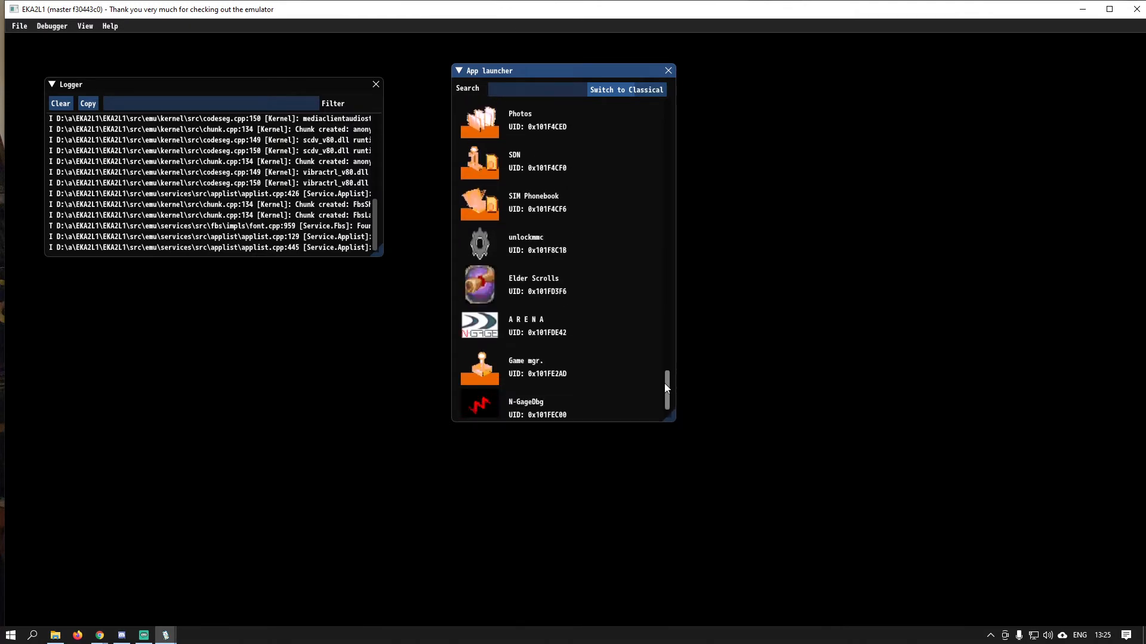
double_click(514, 285)
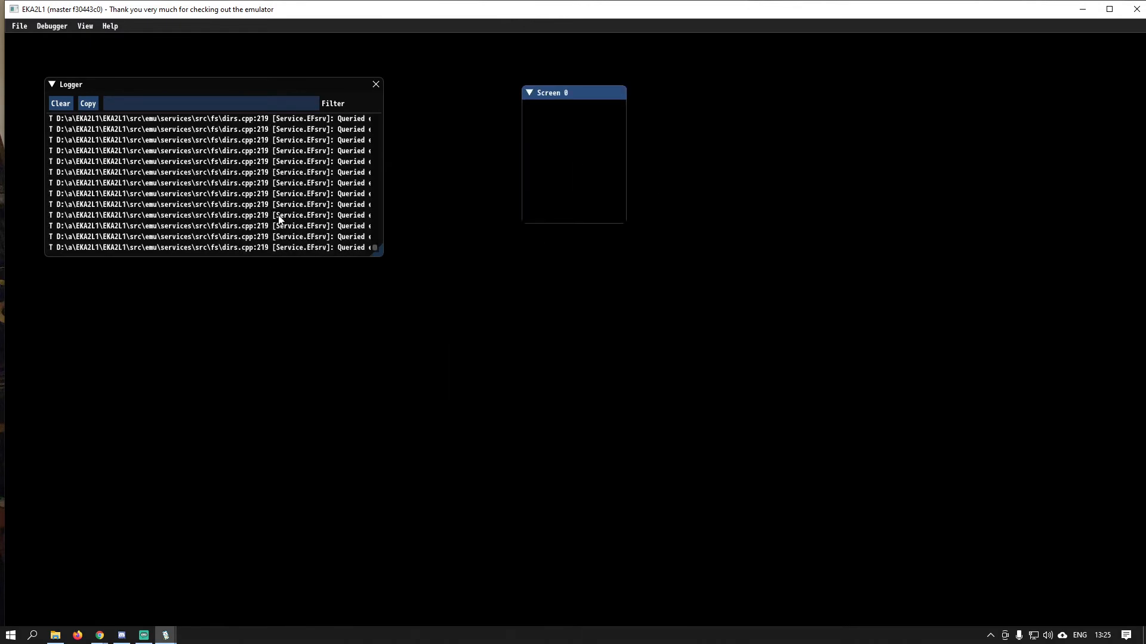
Enlarge the Logger and move it and the game's Screen 0 window so that they sit side by side
left_click_drag(381, 252, 660, 435)
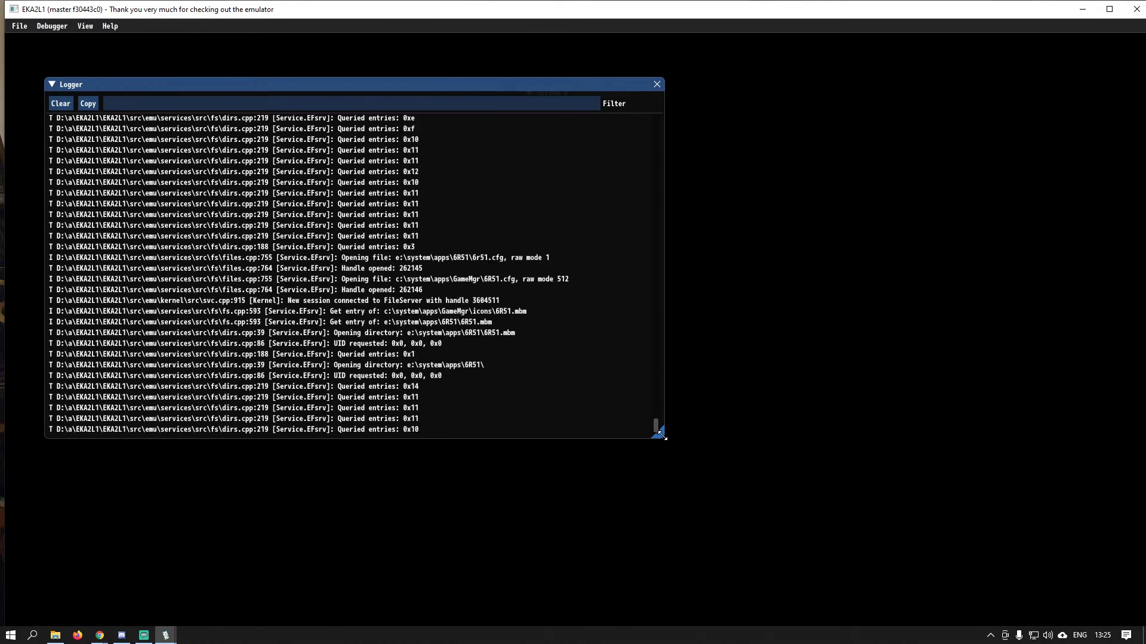
left_click_drag(587, 112, 562, 163)
left_click_drag(564, 96, 711, 70)
left_click_drag(518, 170, 517, 50)
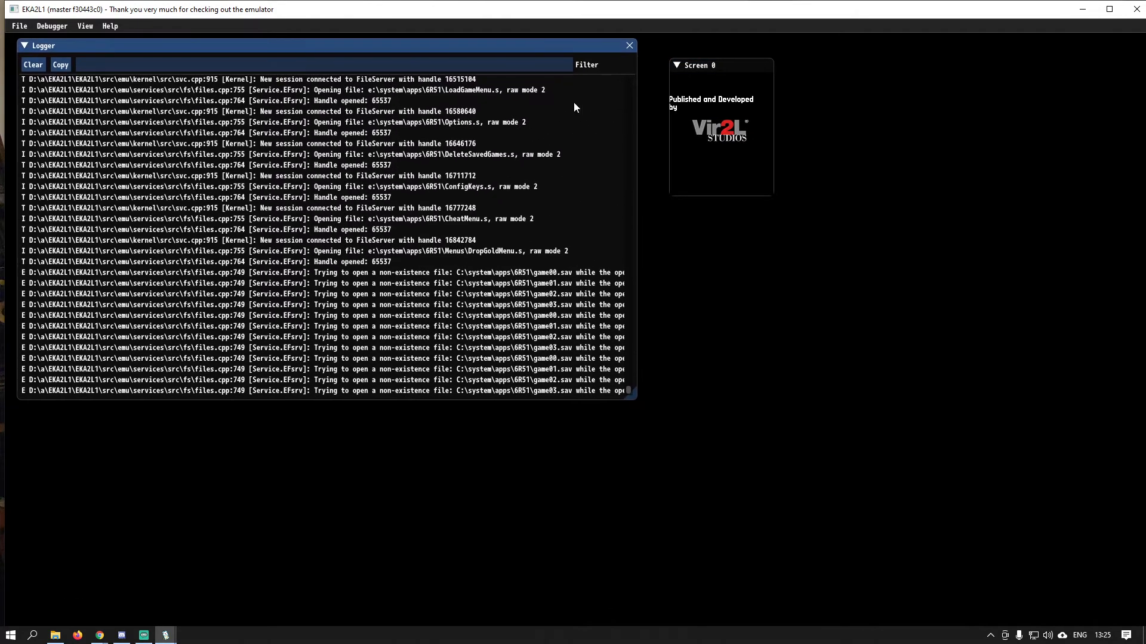
left_click_drag(731, 62, 716, 56)
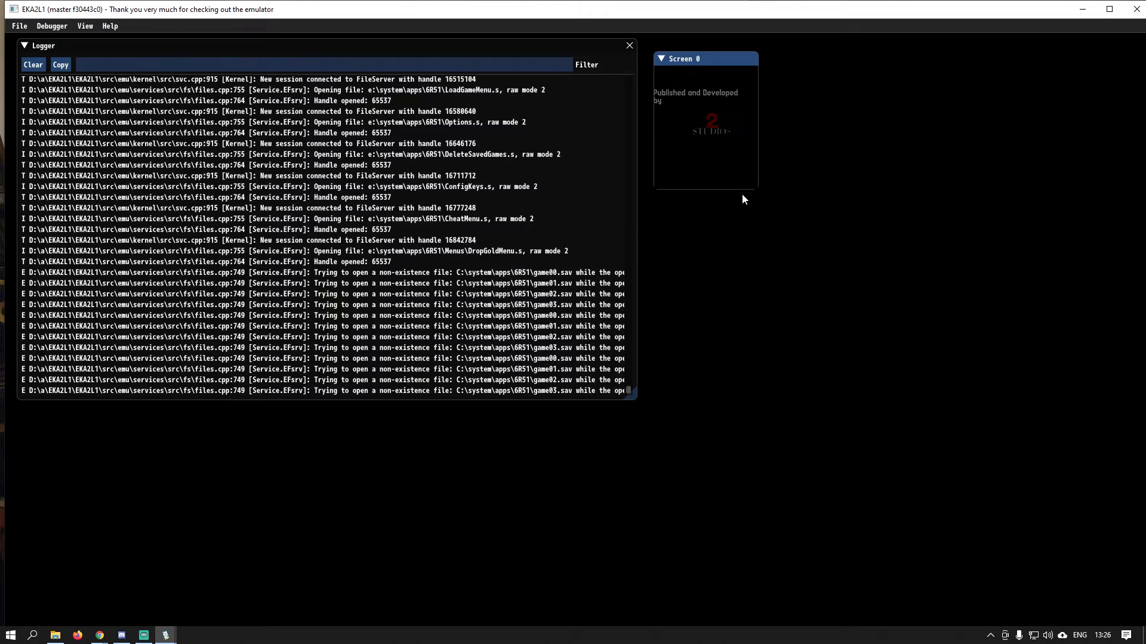
Enlarge the game's Screen 0 window and open the emulator's key binding preferences in an enlarged Preferences window
left_click_drag(752, 187, 1127, 619)
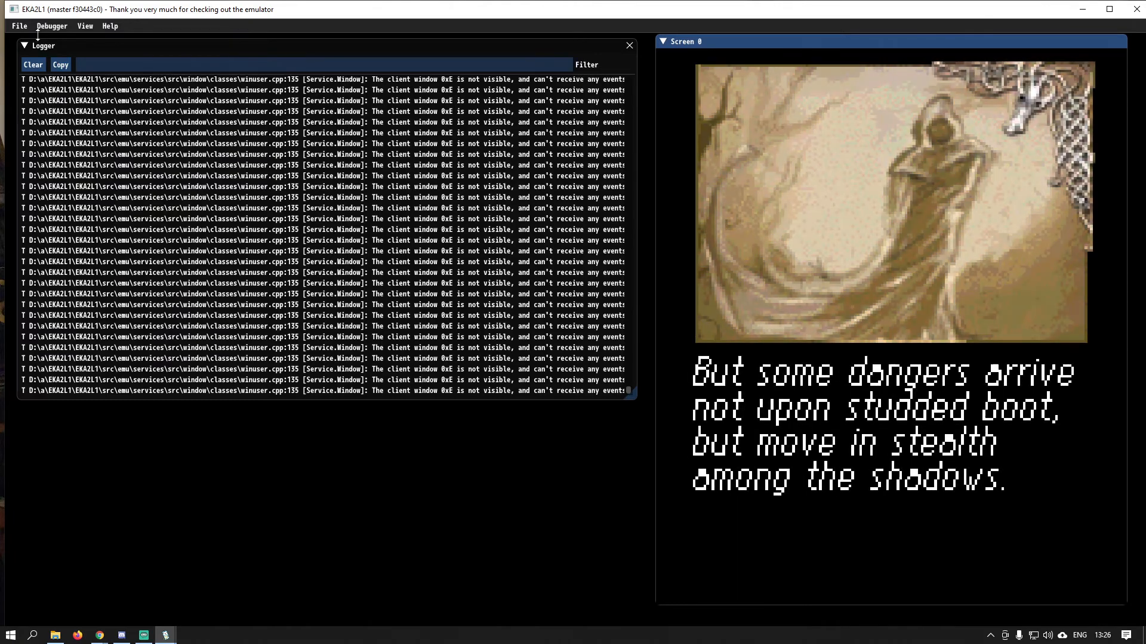
left_click(27, 30)
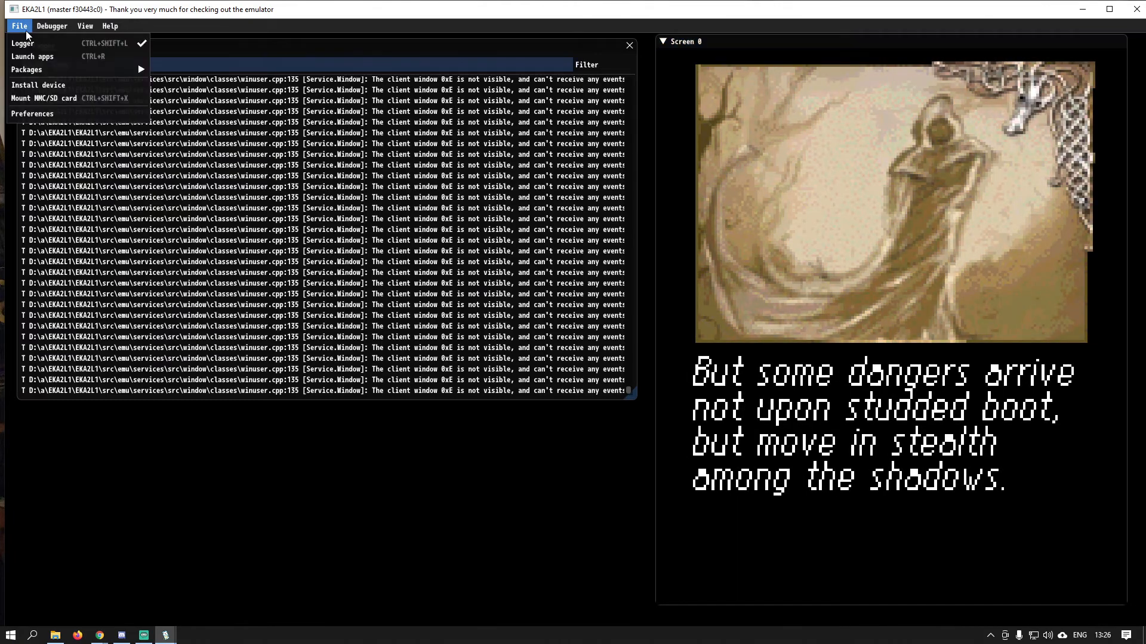
left_click(34, 116)
left_click_drag(206, 92, 617, 464)
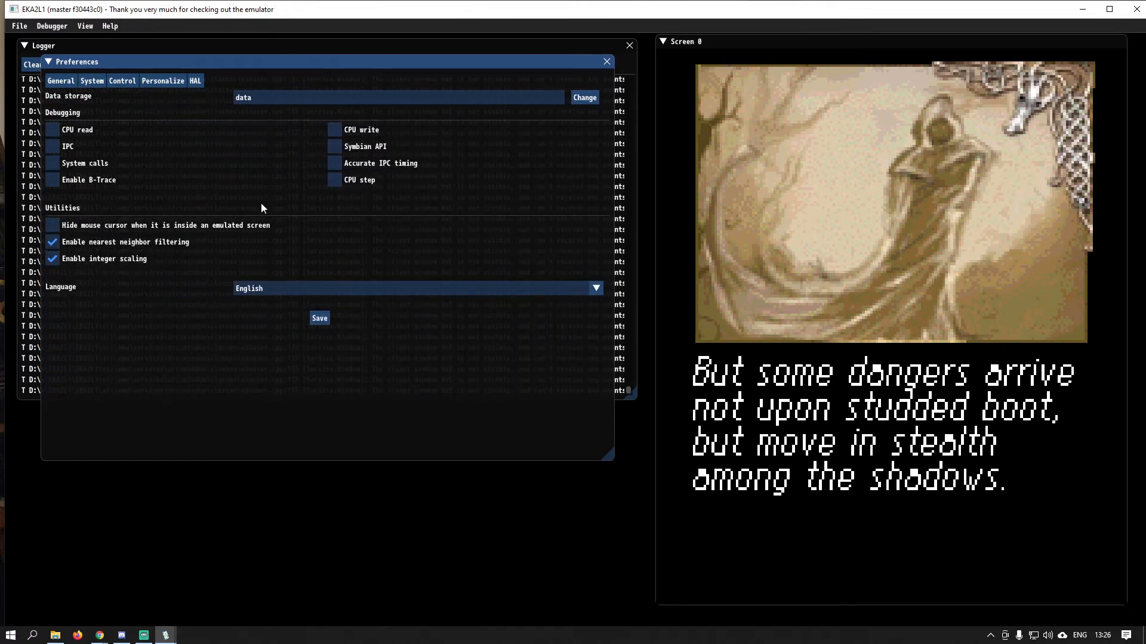
left_click(127, 80)
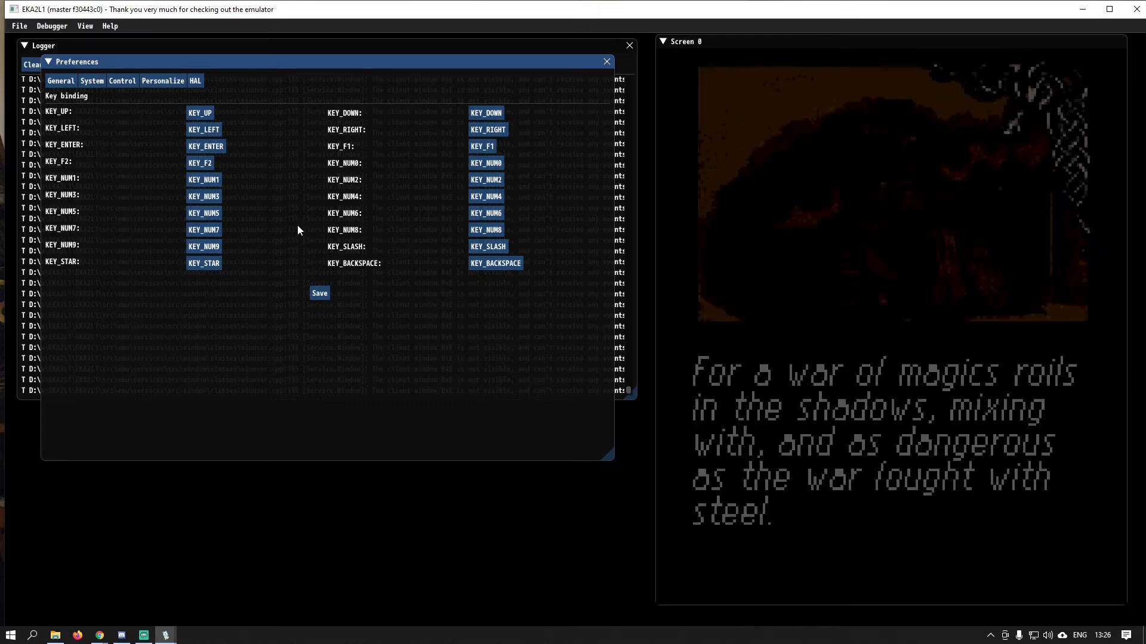
Bind KEY_UP to W, KEY_DOWN to S, KEY_LEFT to A and KEY_RIGHT to D
left_click(206, 112)
key("w")
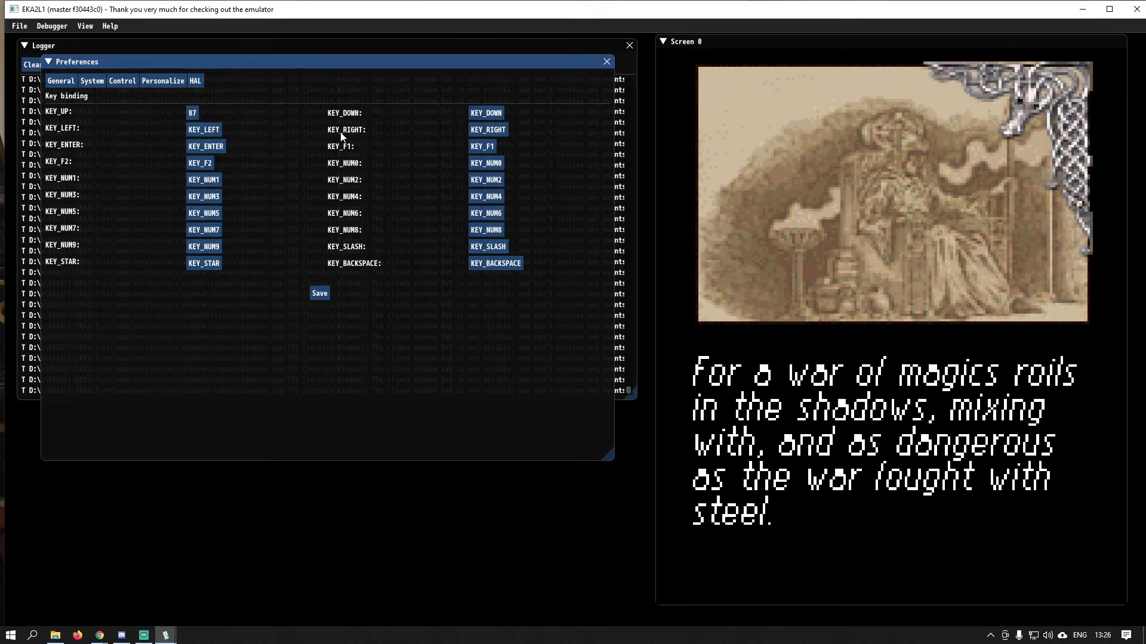
left_click(485, 114)
key("s")
key("a")
left_click(486, 129)
key("d")
Bind KEY_F1 to the numpad minus key and KEY_F2 to the numpad plus key
left_click(485, 148)
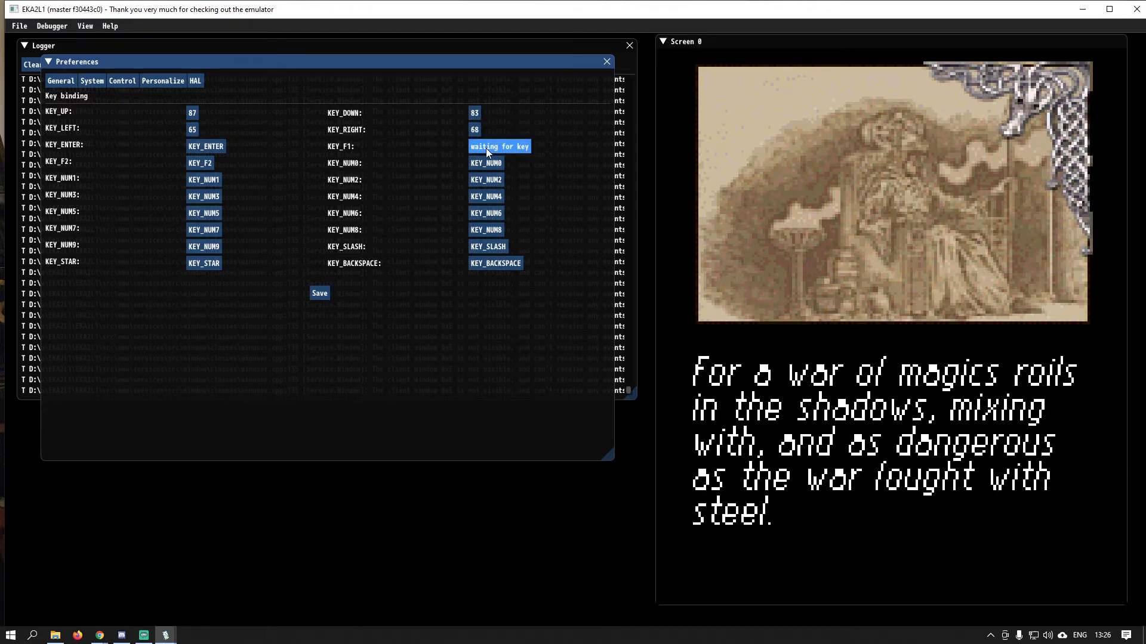
key("KP_Subtract")
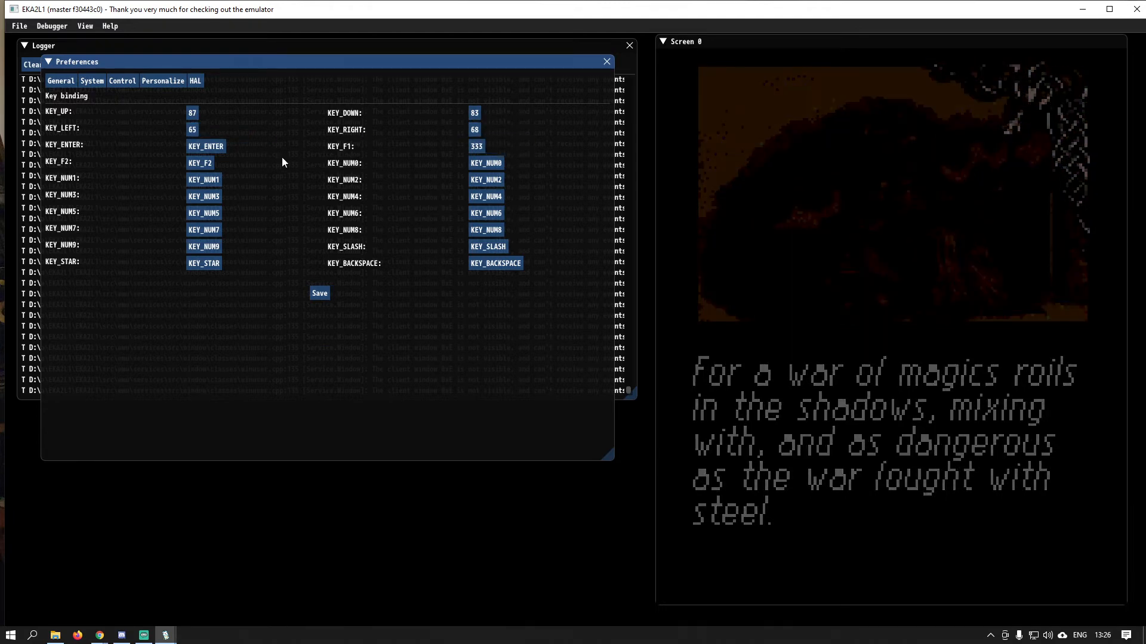
left_click(202, 165)
key("KP_Add")
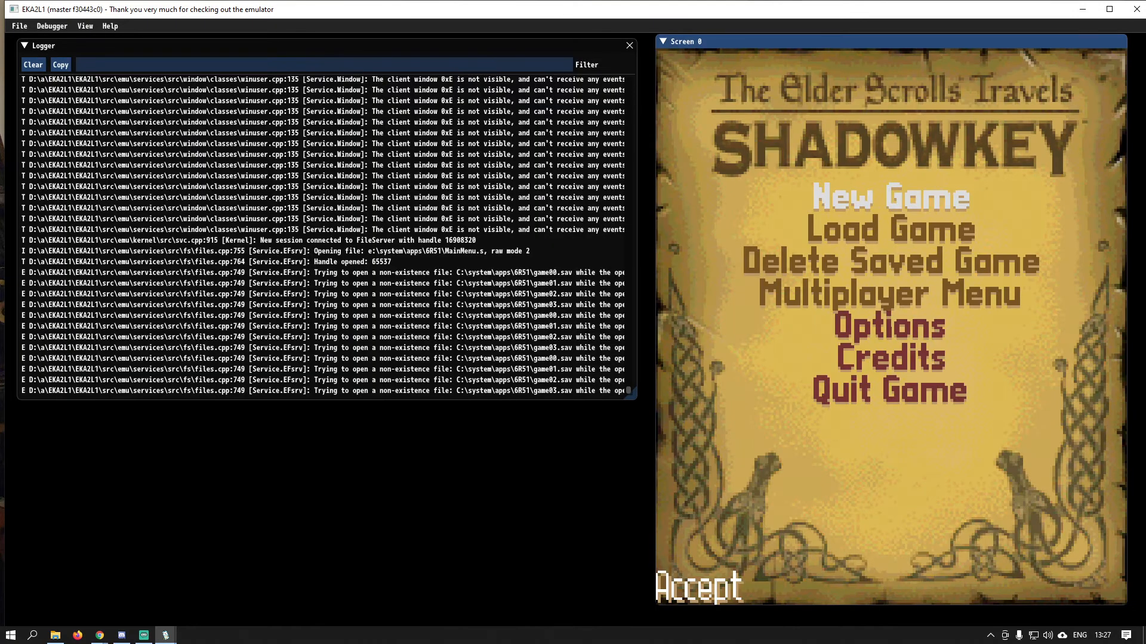
Start a new Shadowkey game and create a character with the Assassin class
key("Down")
key("Up")
key("Return")
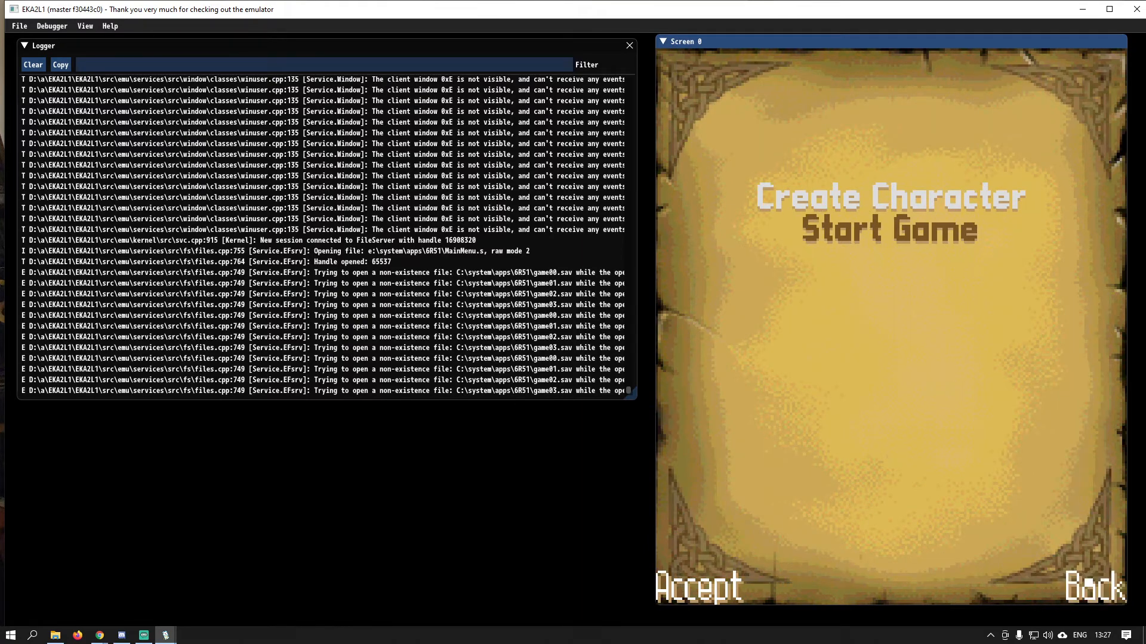
key("Return")
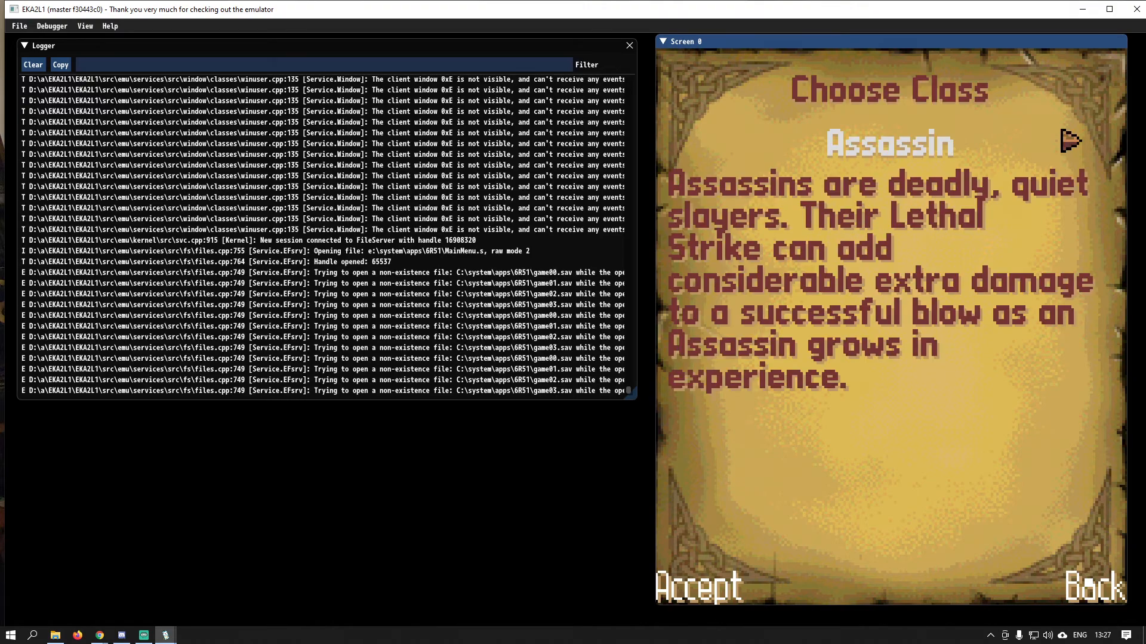
key("Return")
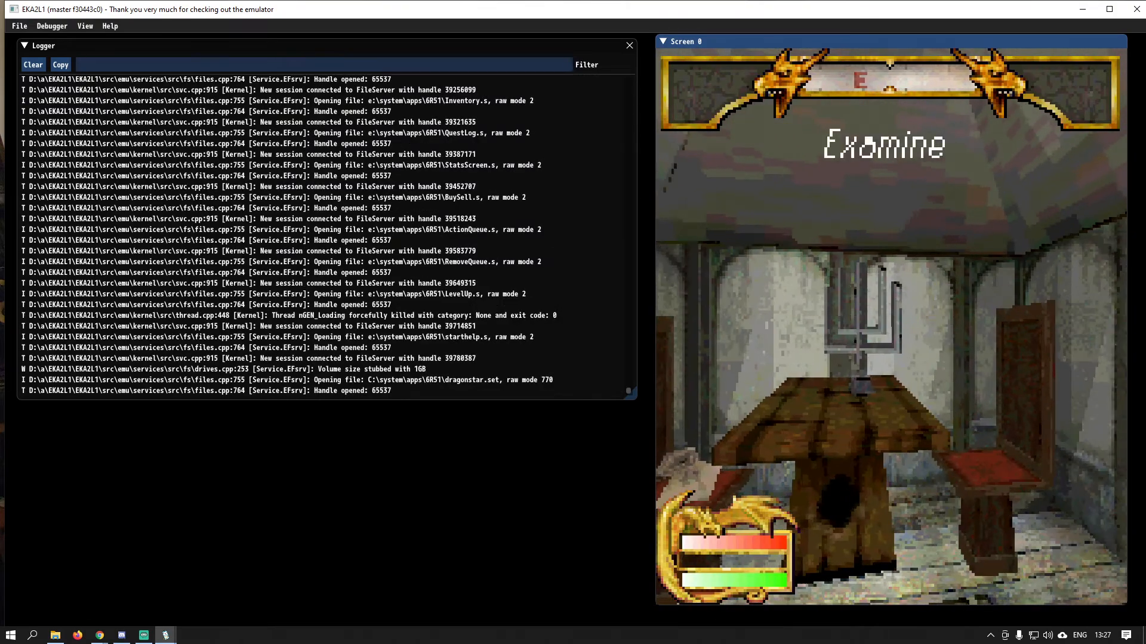
Pick up the Iron Dagger in the starting room and choose "What do the other keys do?" in the combat help
key("Return")
key("Return")
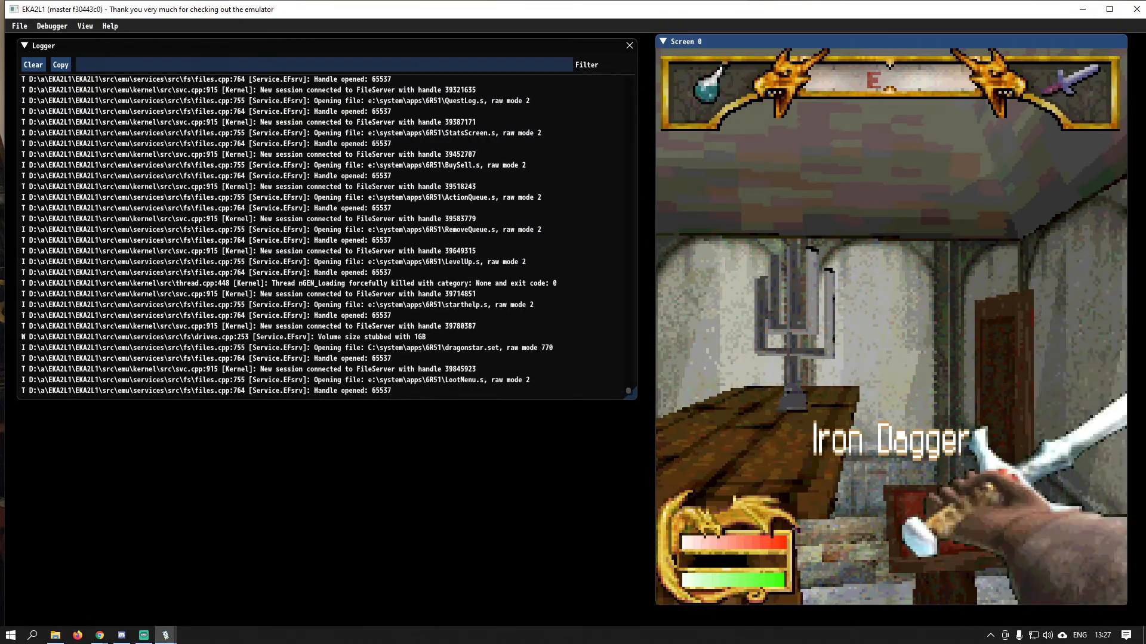
key("Left")
key("Up")
key("Return")
key("Up")
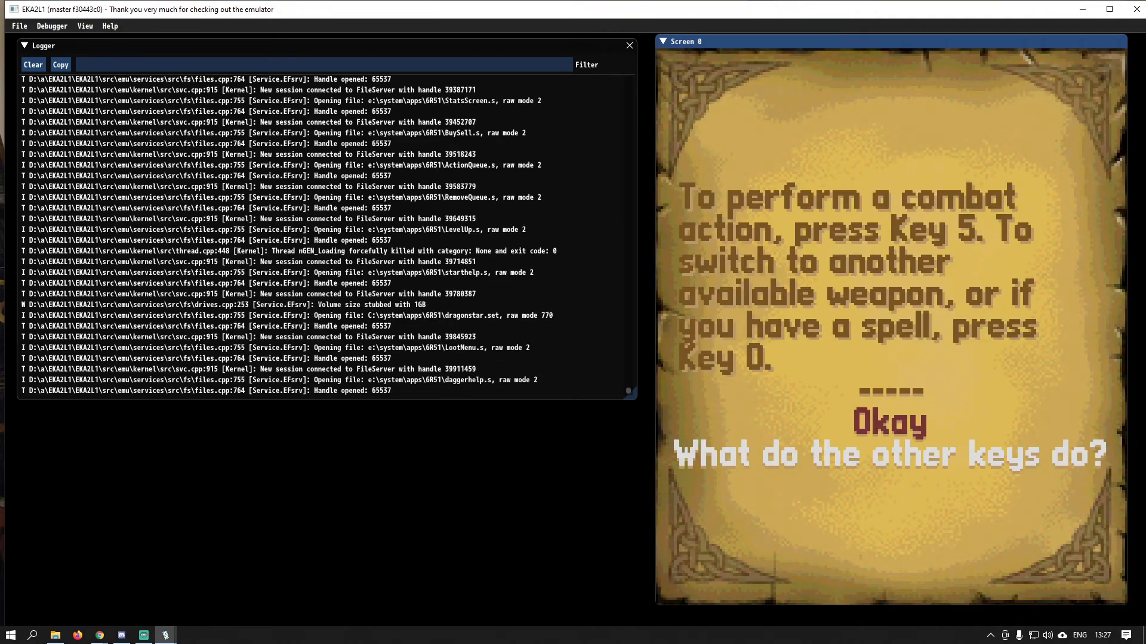
key("Return")
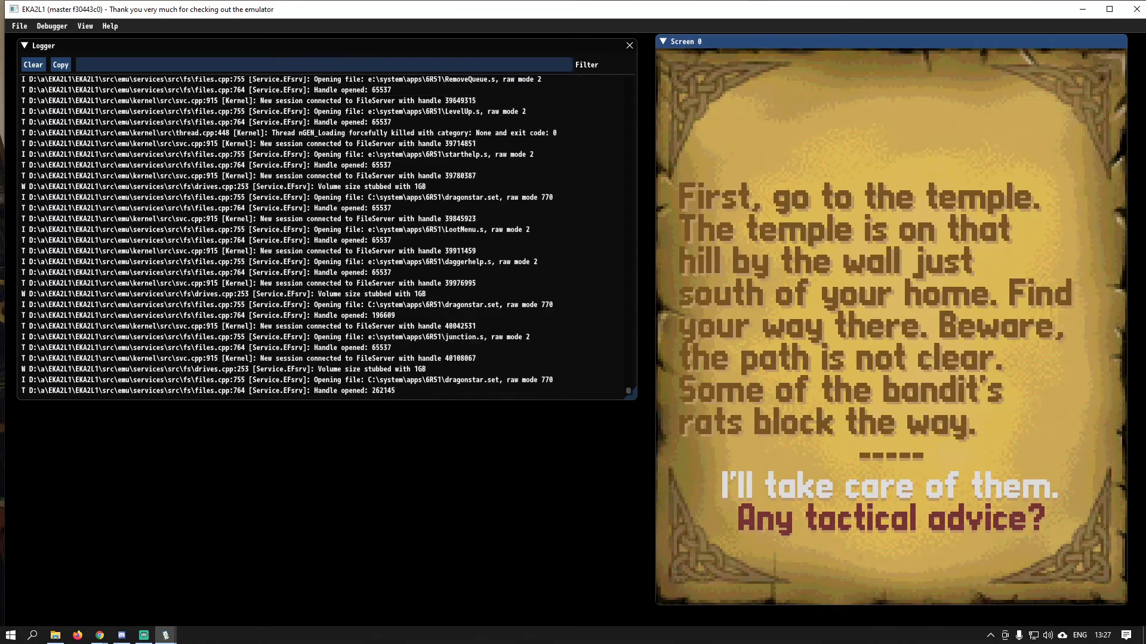
Agree to take care of the rats and attack the rat in the passage with the dagger
key("Up")
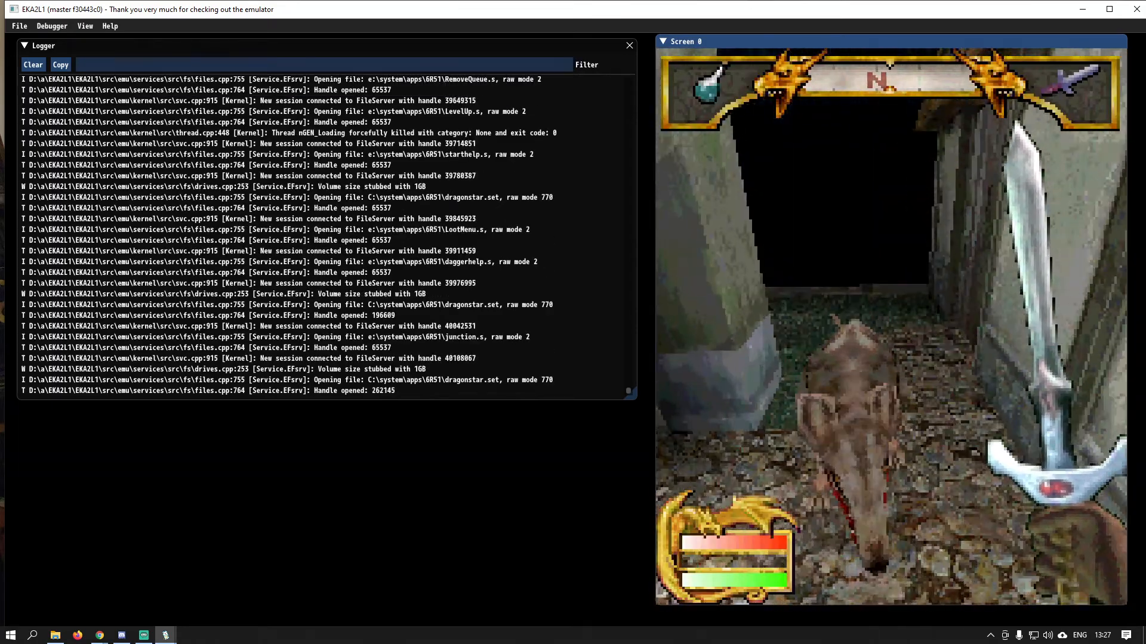
key("5")
key("5")
key("5")
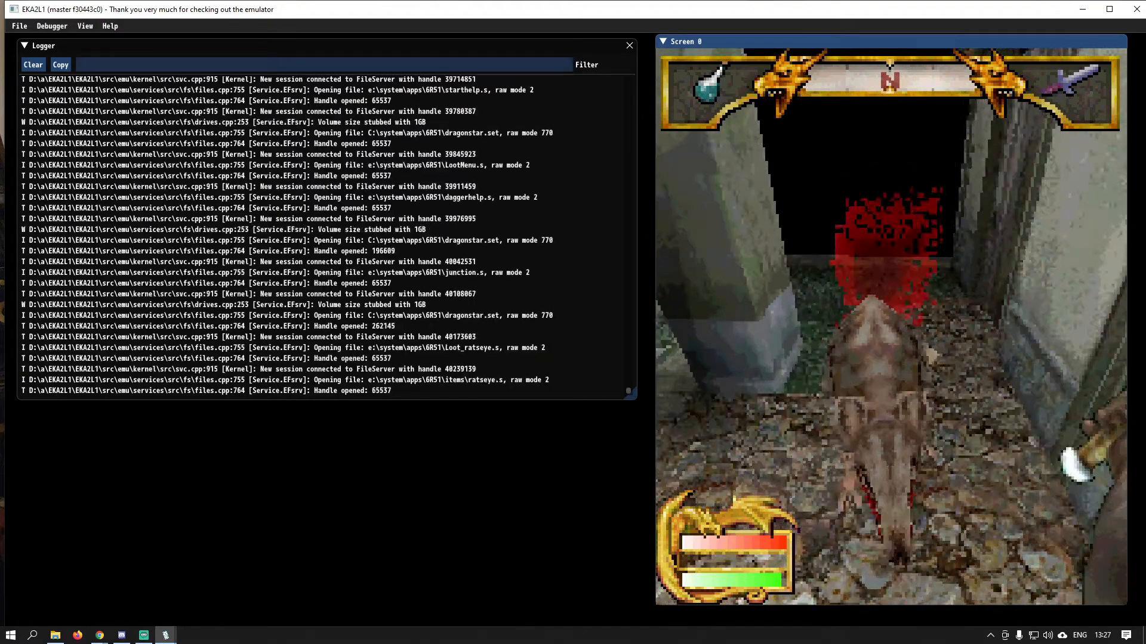
Walk past the rat to the town exit and confirm leaving town with "Yes, I'm sure."
key("Up")
key("Left")
key("Right")
key("Up")
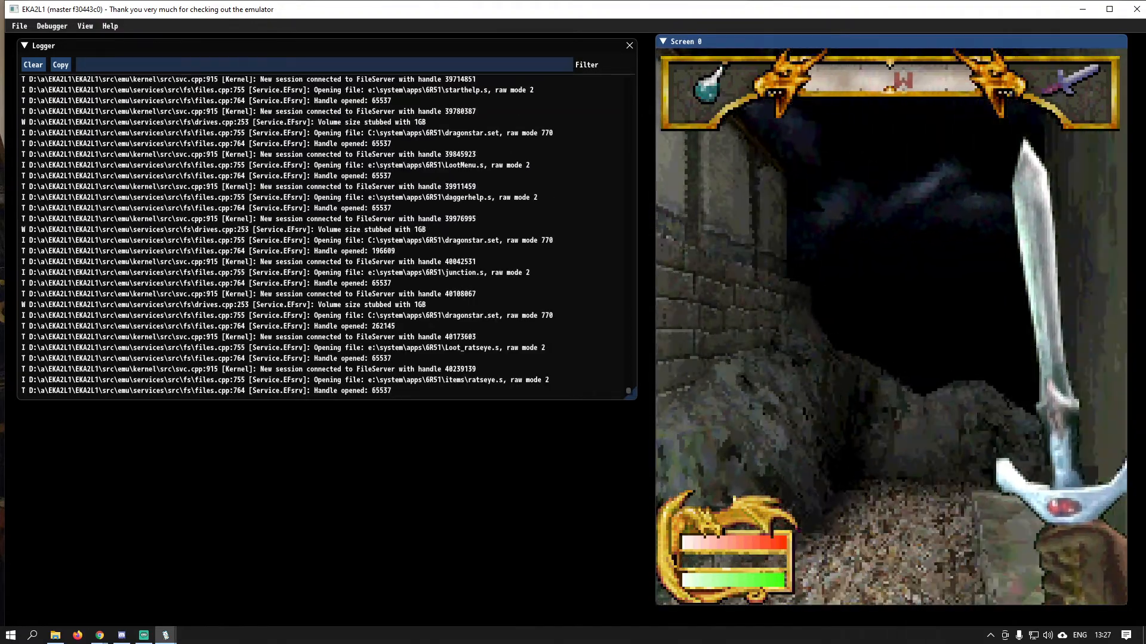
key("Left")
key("Right")
key("Up")
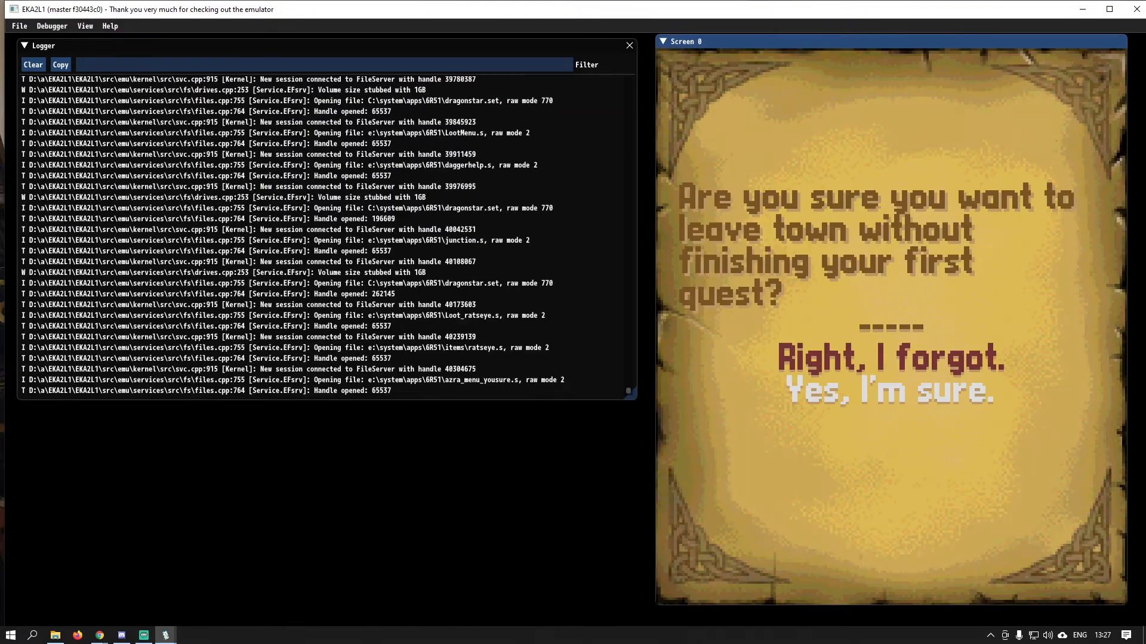
key("Return")
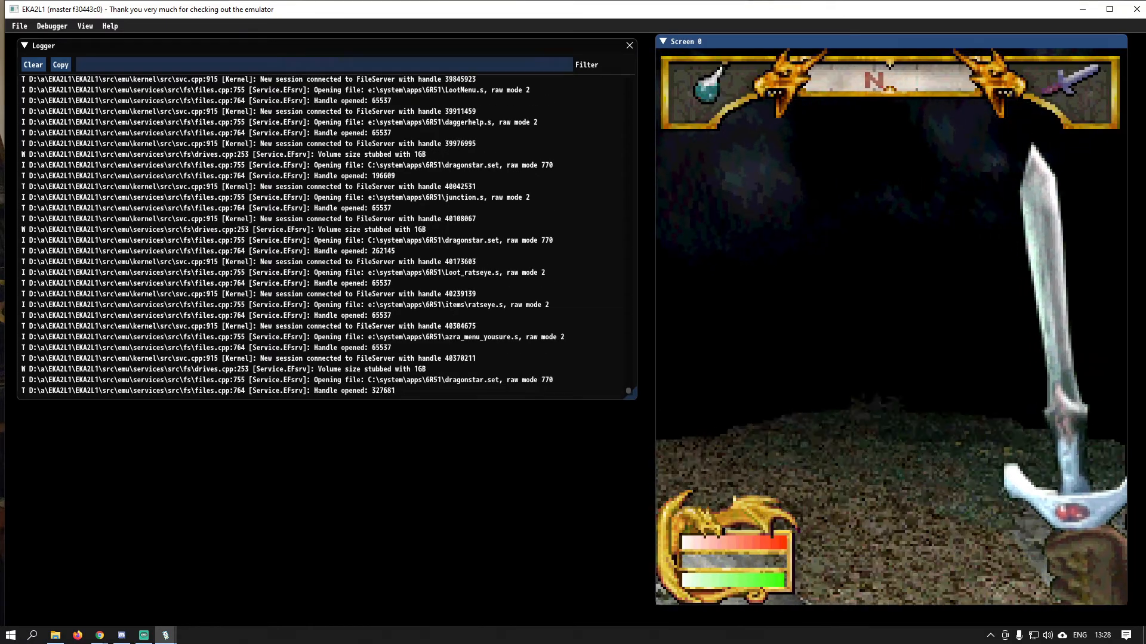
Explore the rocky area outside town, turning east and back west towards the creatures
key("Right")
key("Up")
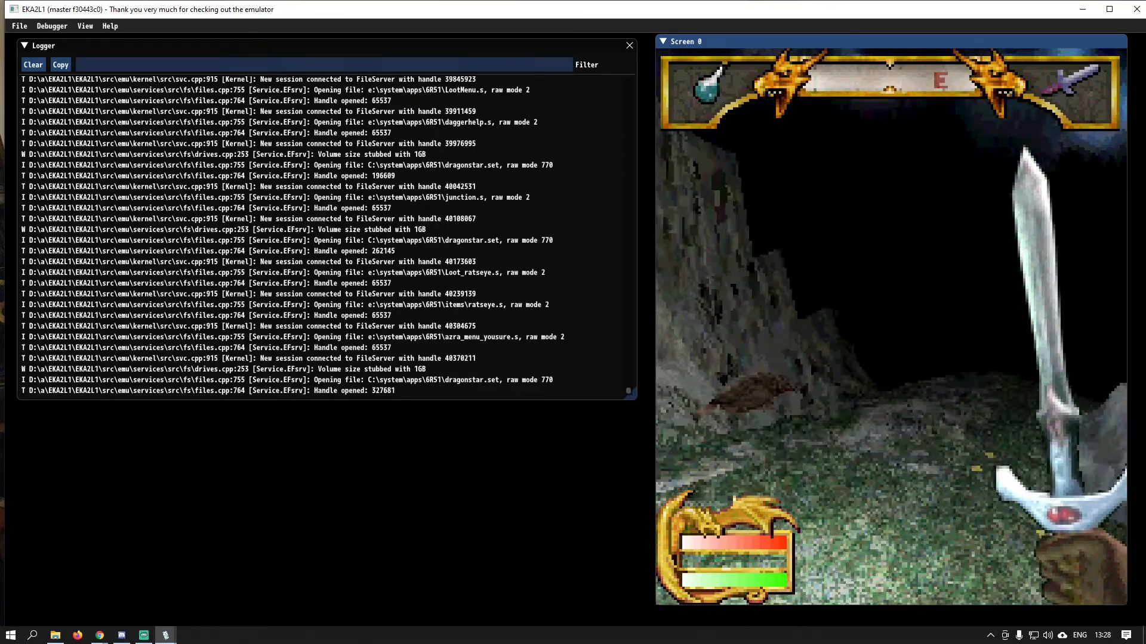
key("Right")
key("Left")
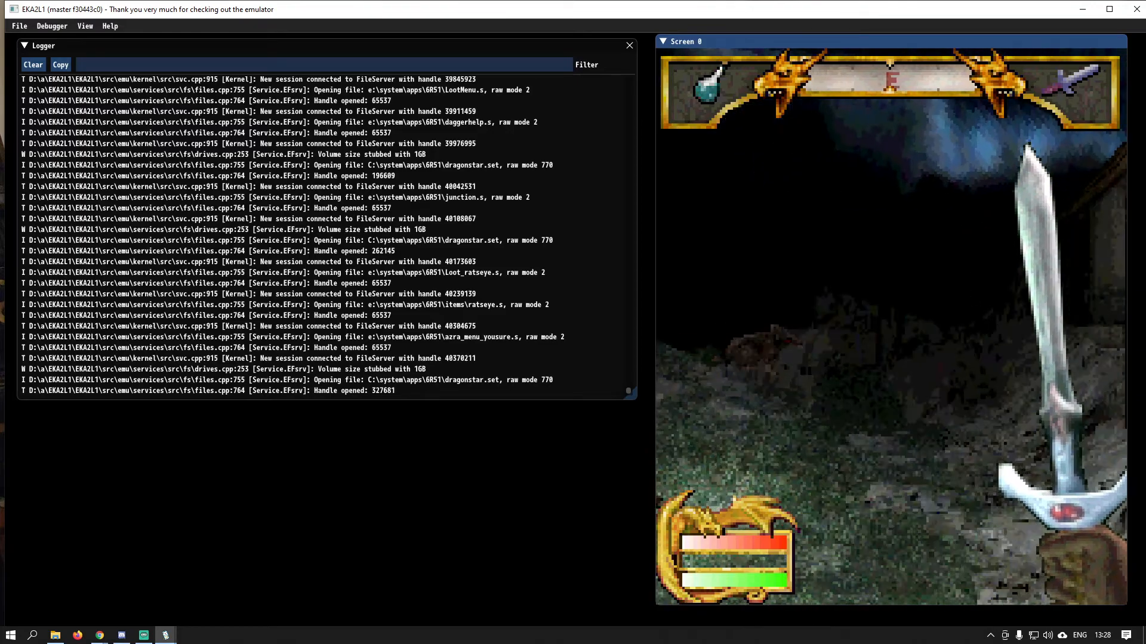
key("Up")
key("Left")
key("Left")
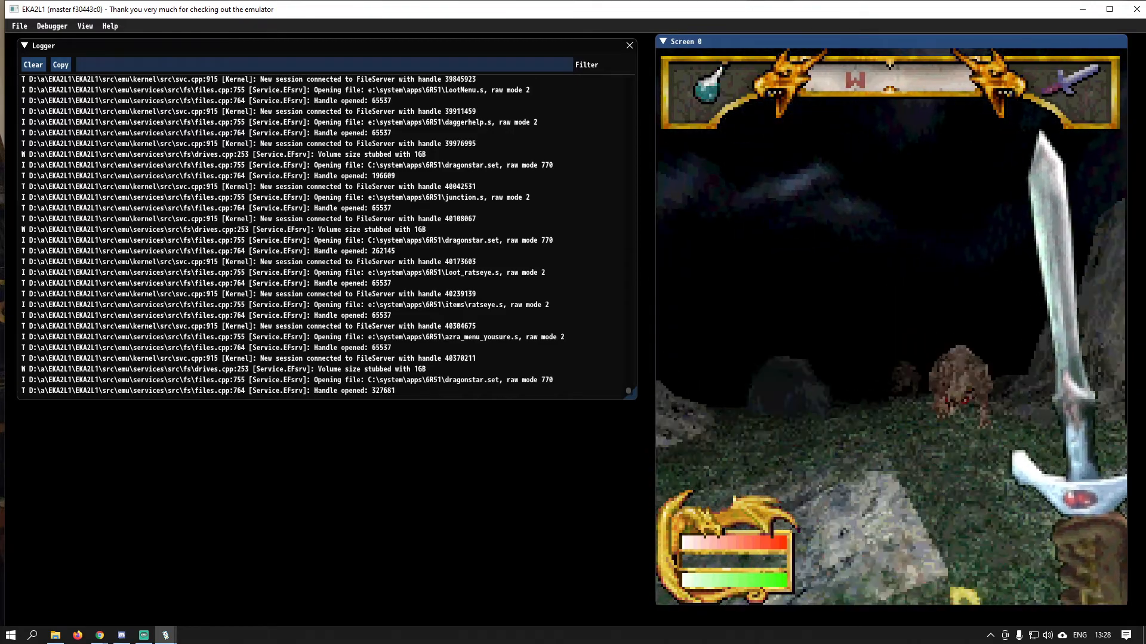
key("Right")
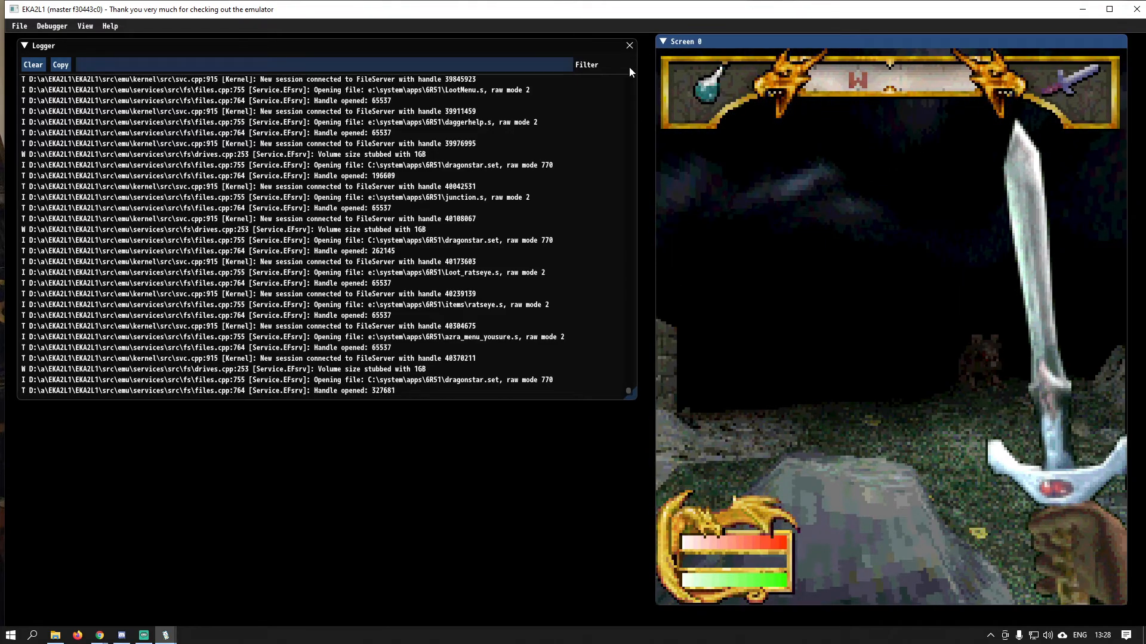
Restart the emulated device to end the game and close the emulator
left_click(62, 27)
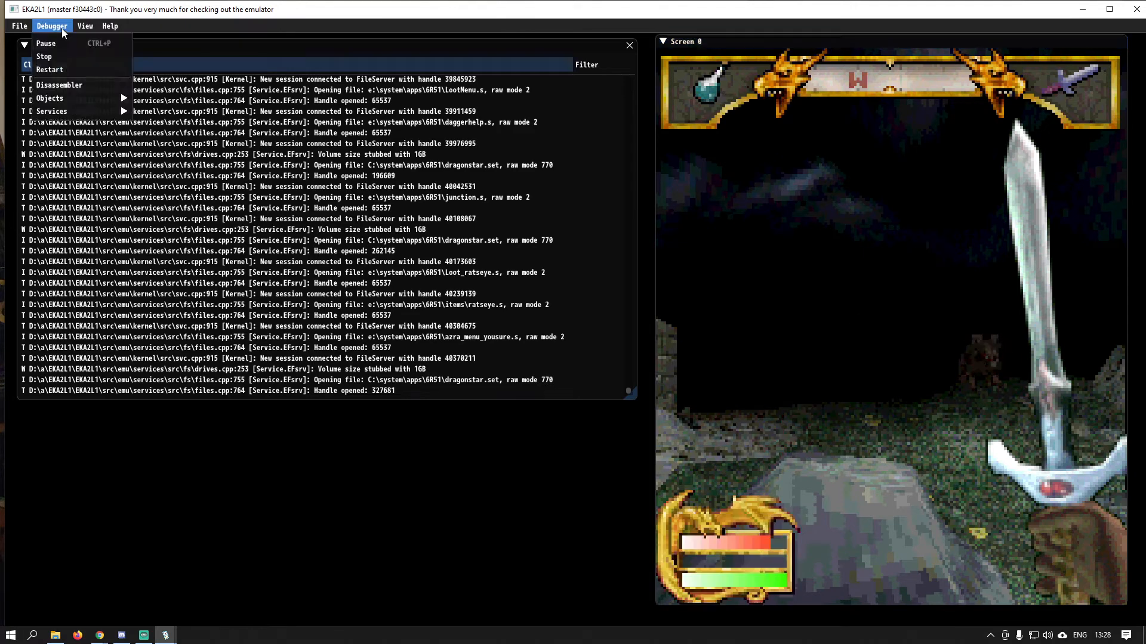
left_click(63, 70)
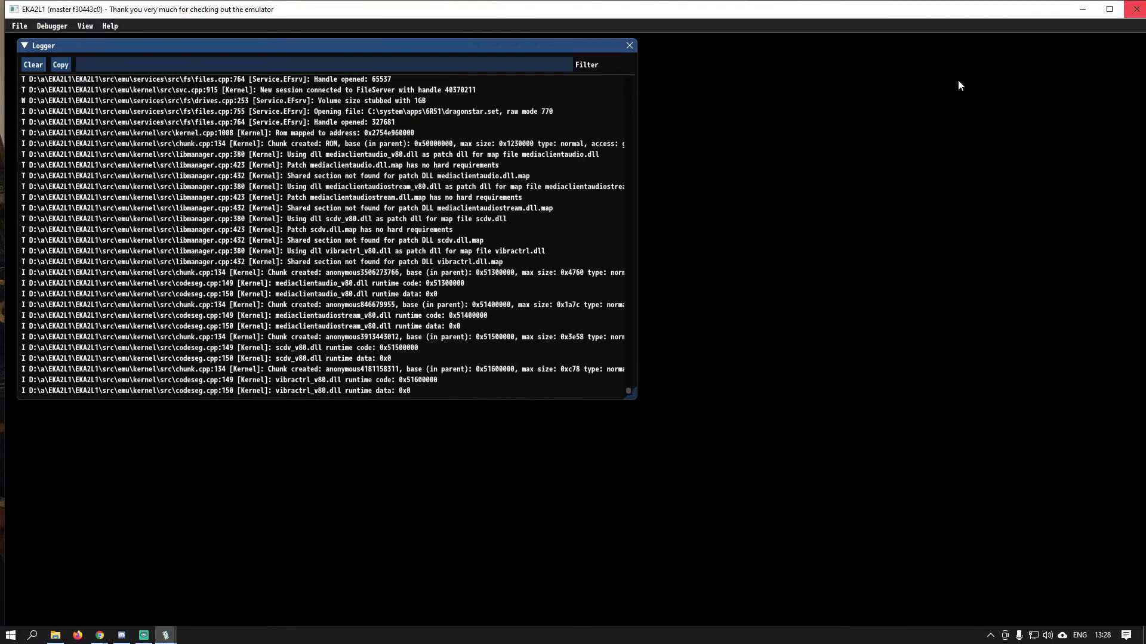
left_click(1136, 9)
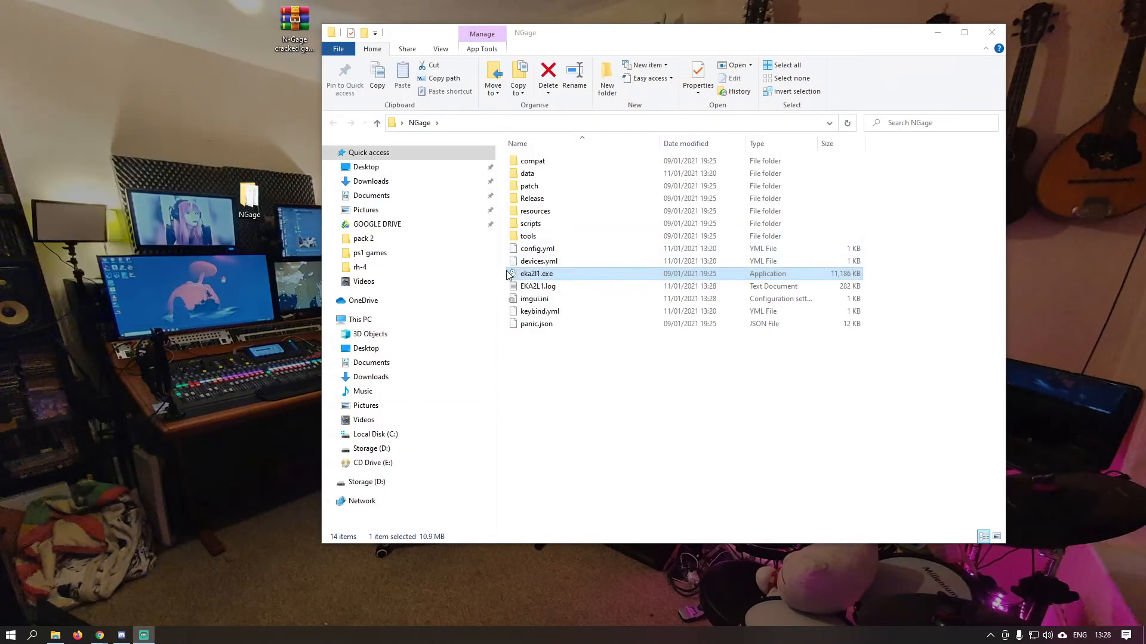
Open the N-Gage cracked games collection archive from the desktop and go to the end of its game list
double_click(306, 30)
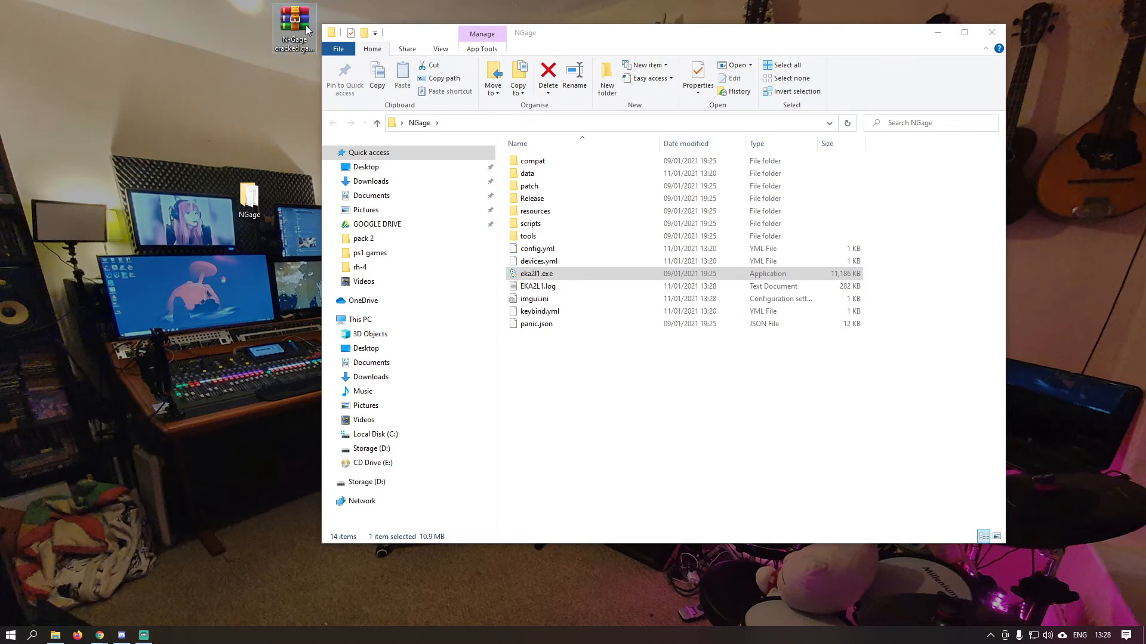
double_click(672, 188)
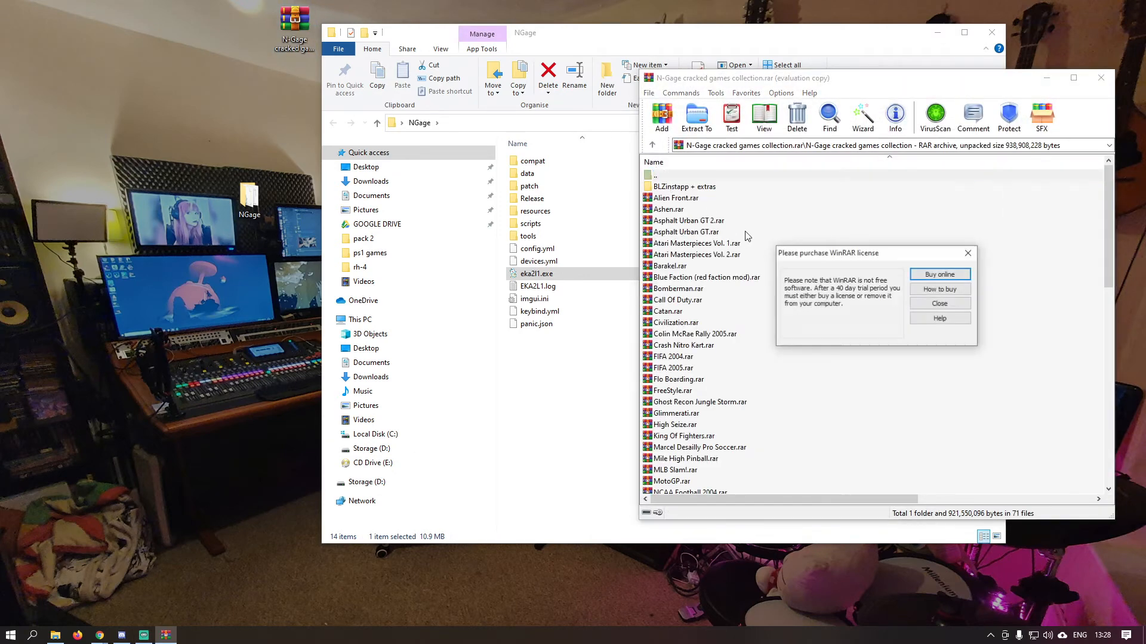
left_click(925, 306)
scroll(836, 307, "down", 15)
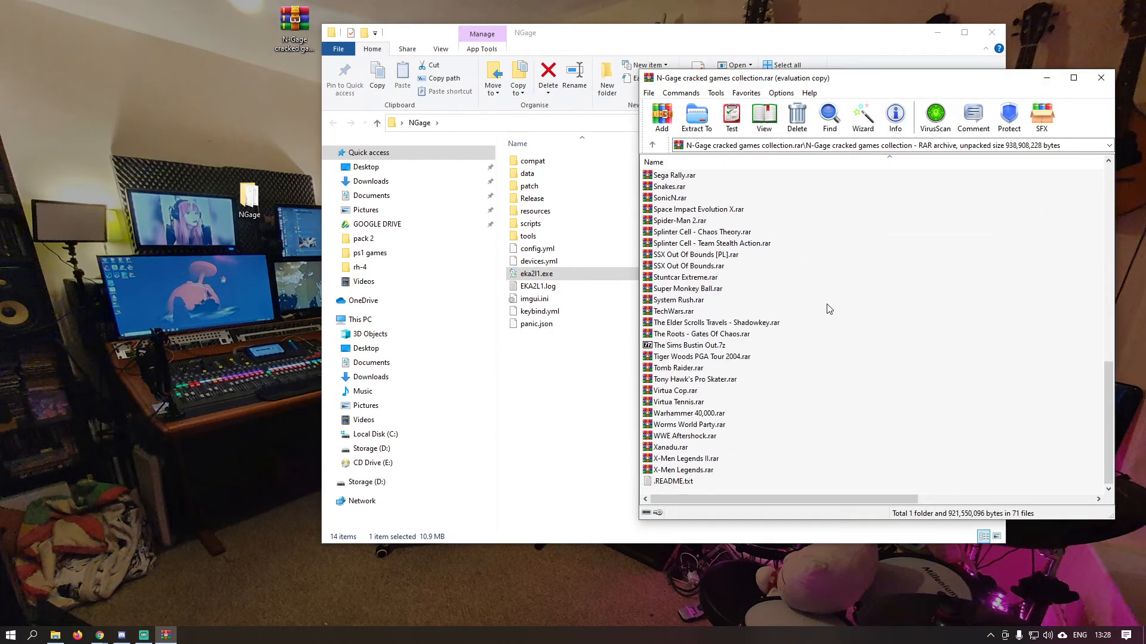
Extract Tomb Raider.blz from Tomb Raider.rar to the desktop and close both archive windows
double_click(686, 368)
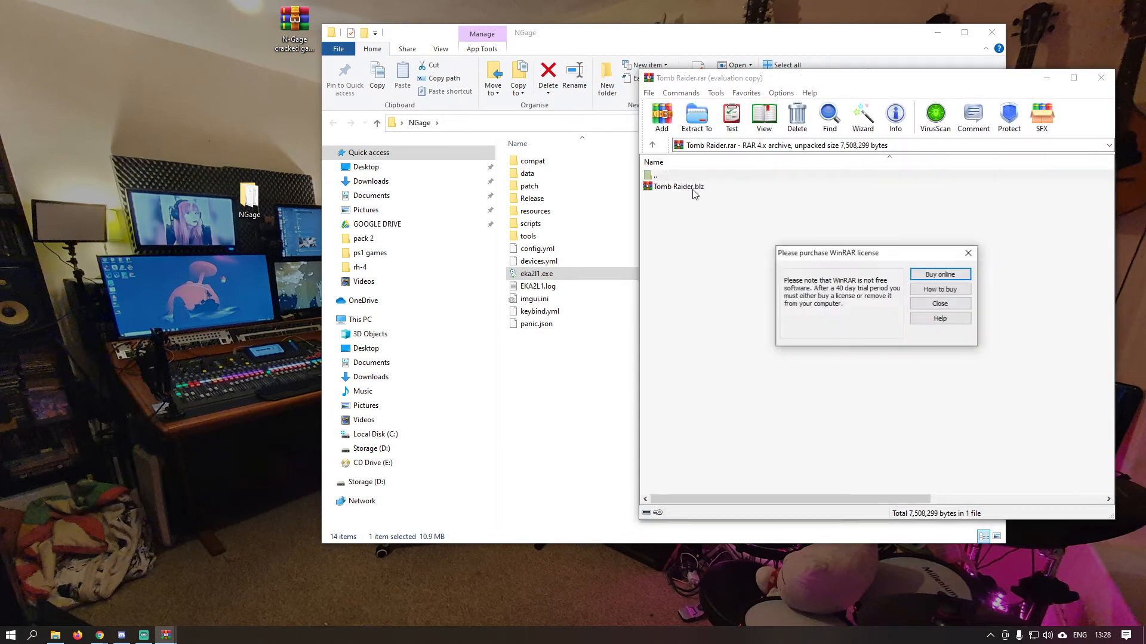
left_click(932, 302)
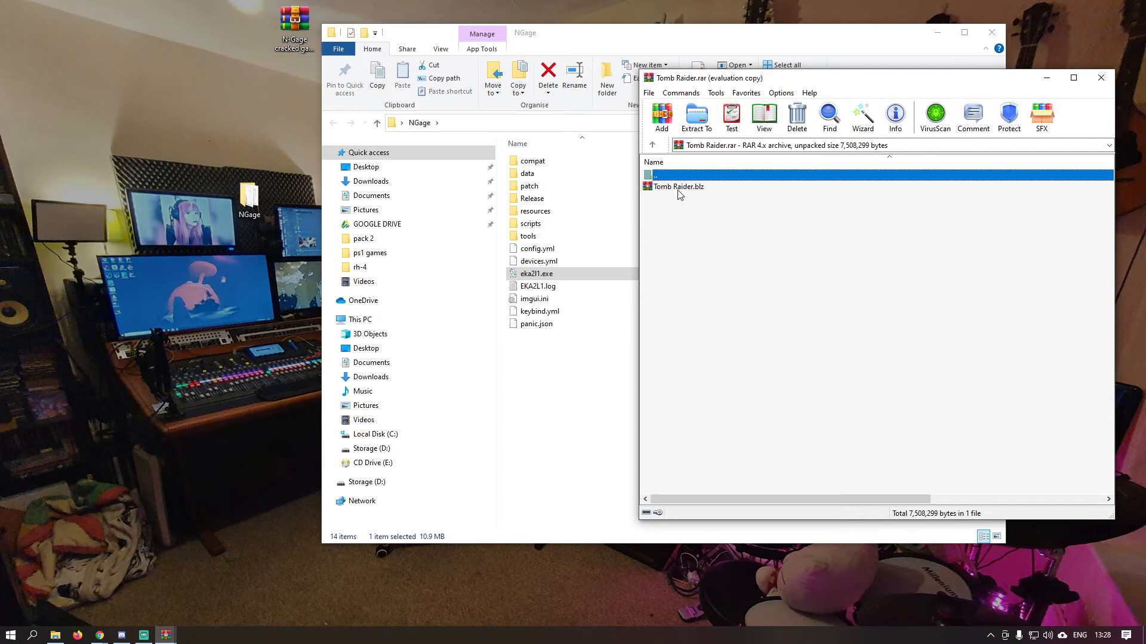
left_click_drag(683, 188, 171, 60)
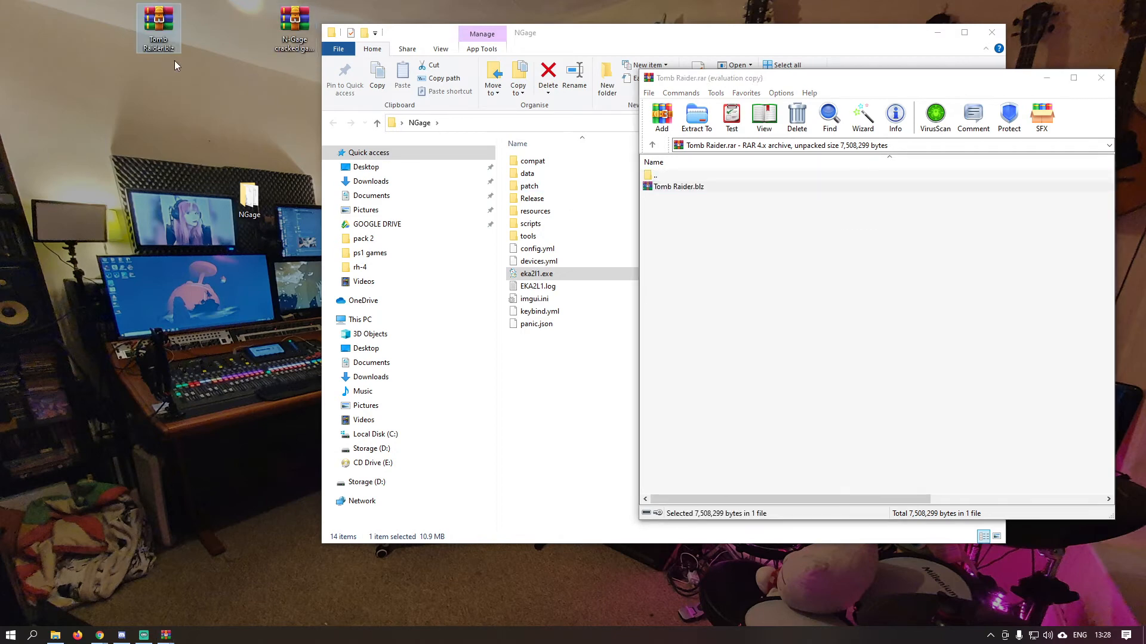
left_click(1101, 78)
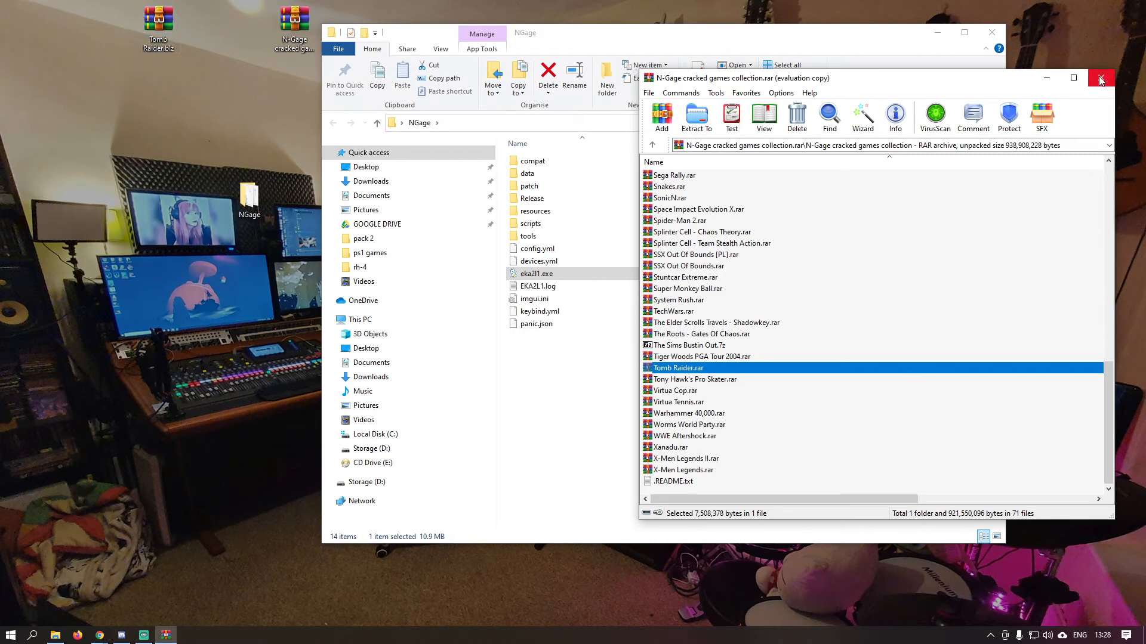
left_click(1101, 78)
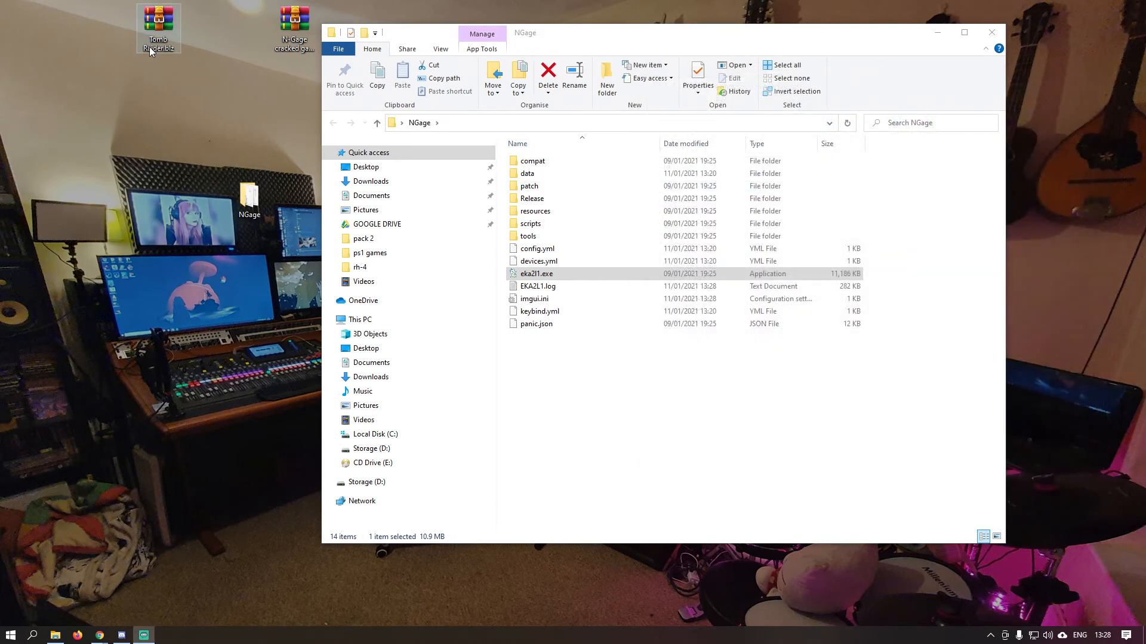
Extract BLZinstapp.sis from the "BLZinstapp + extras" folder of the N-Gage cracked games collection archive to the desktop and close the archive
double_click(294, 26)
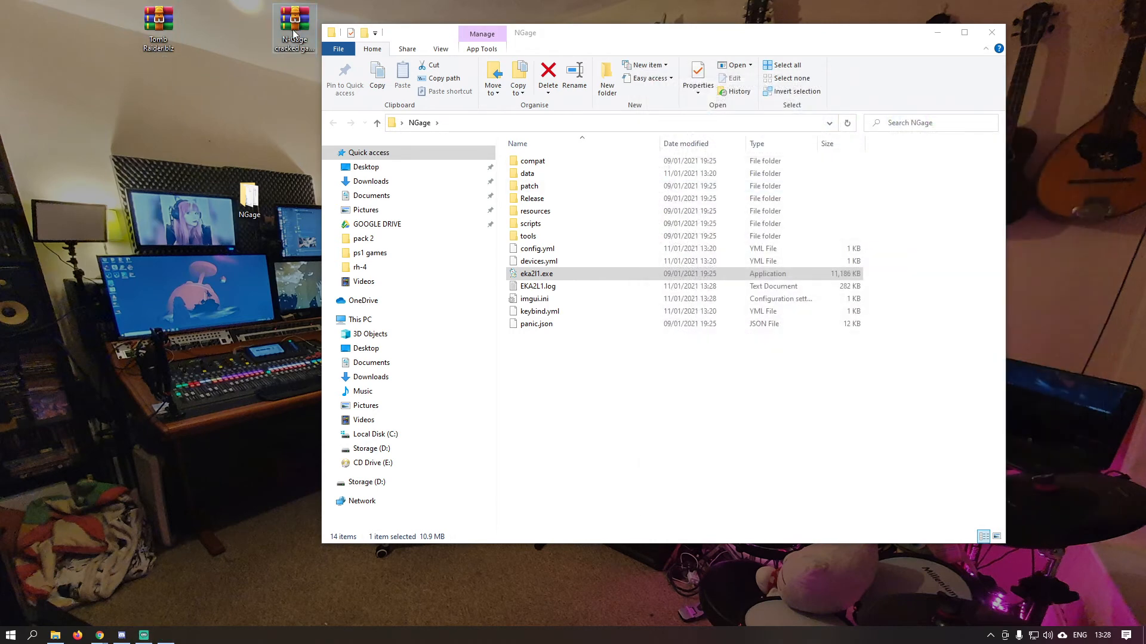
left_click(697, 190)
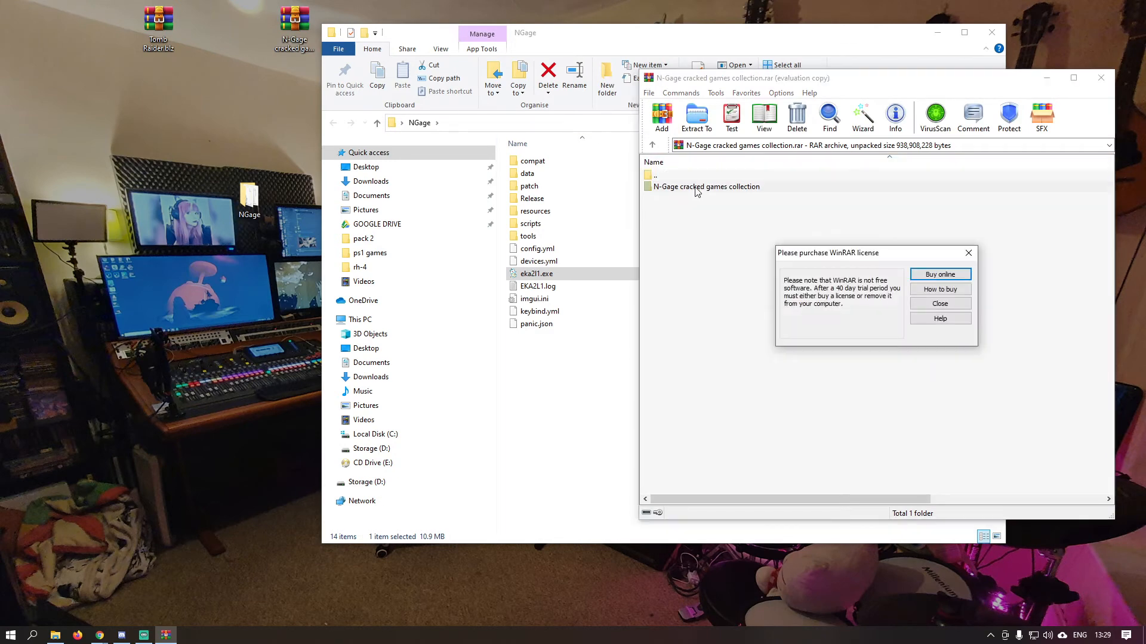
left_click(958, 318)
double_click(682, 188)
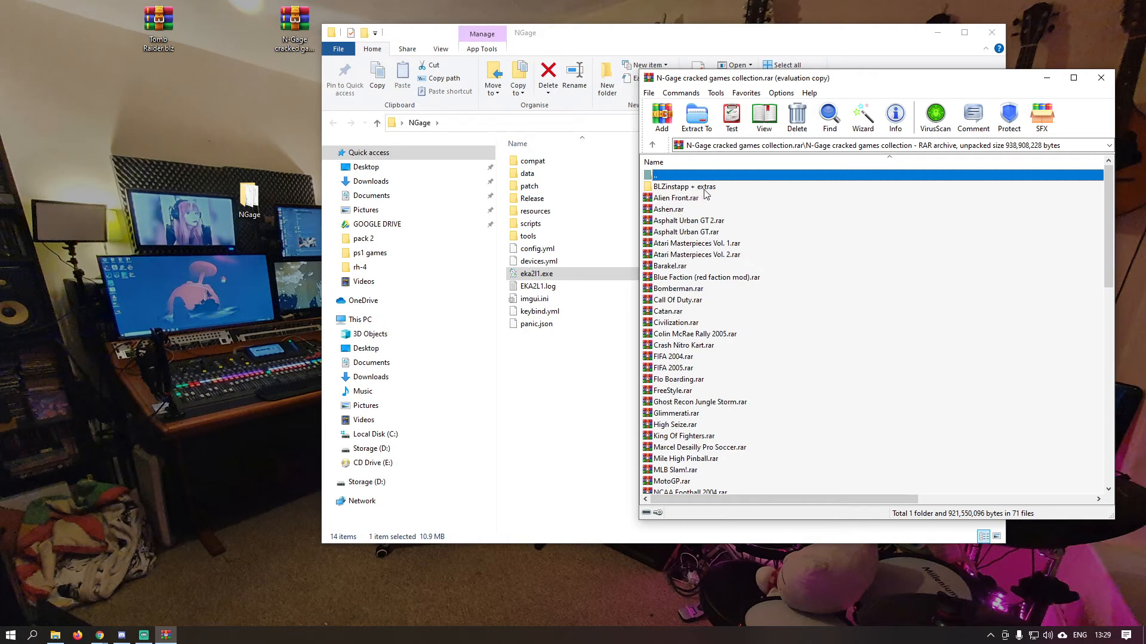
double_click(706, 187)
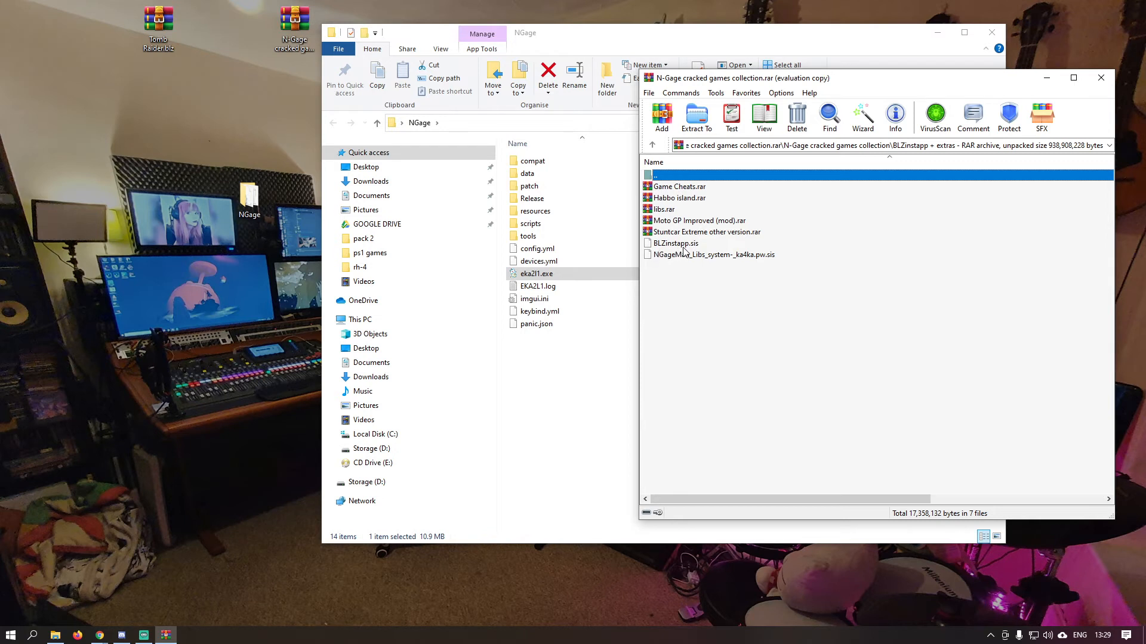
left_click_drag(685, 247, 382, 145)
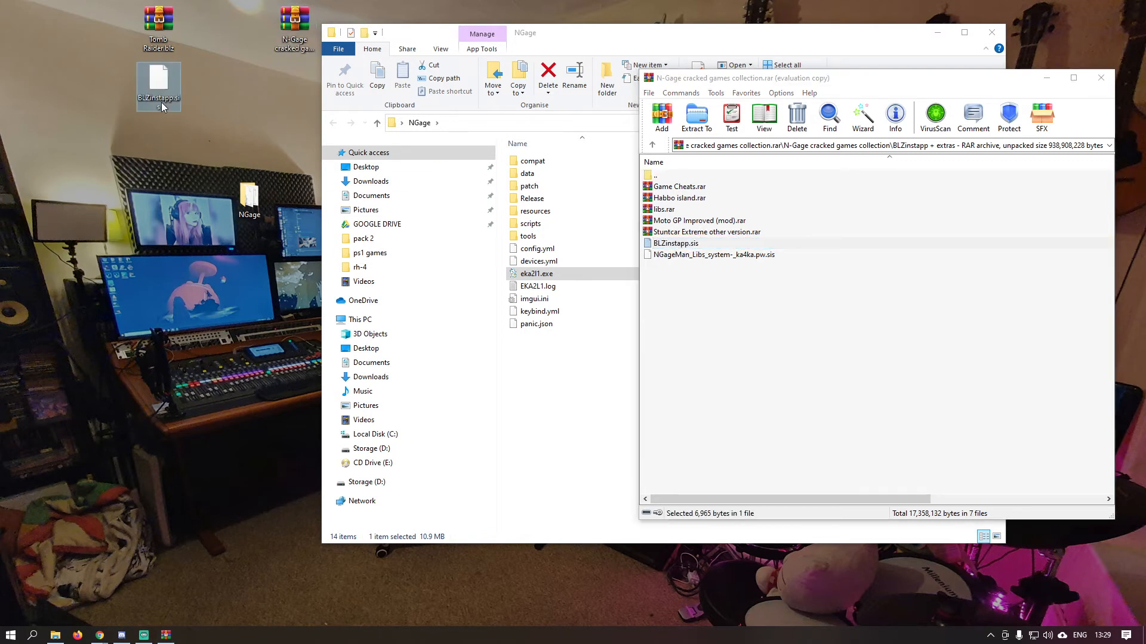
left_click(1101, 77)
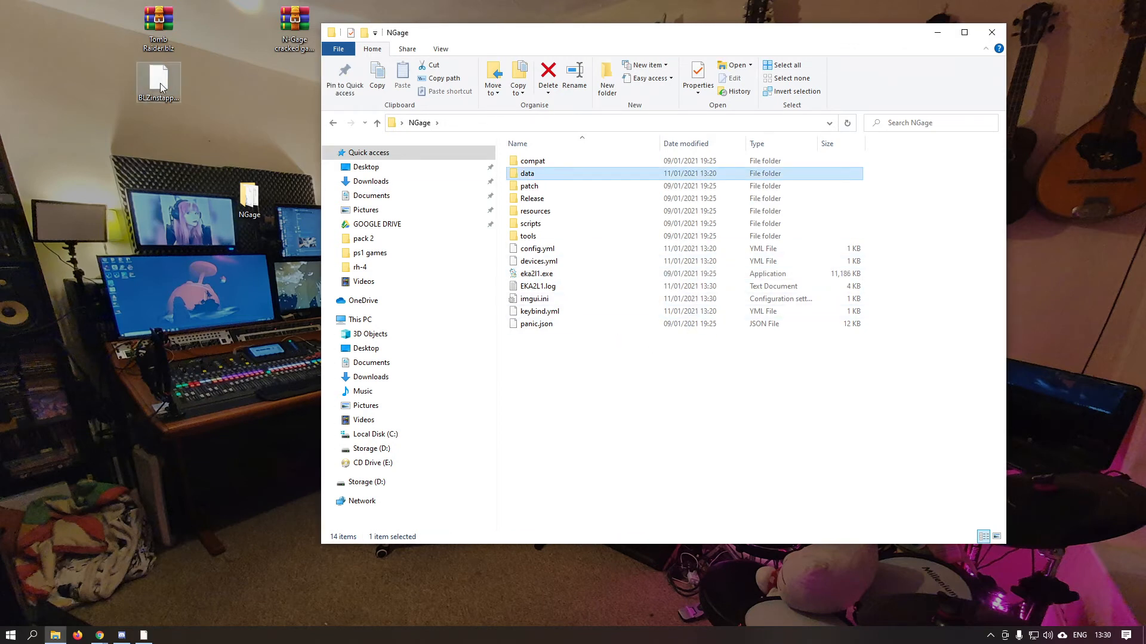
Start eka2l1.exe, install the BLZinstapp.sis package from the desktop and close the emulator
double_click(545, 278)
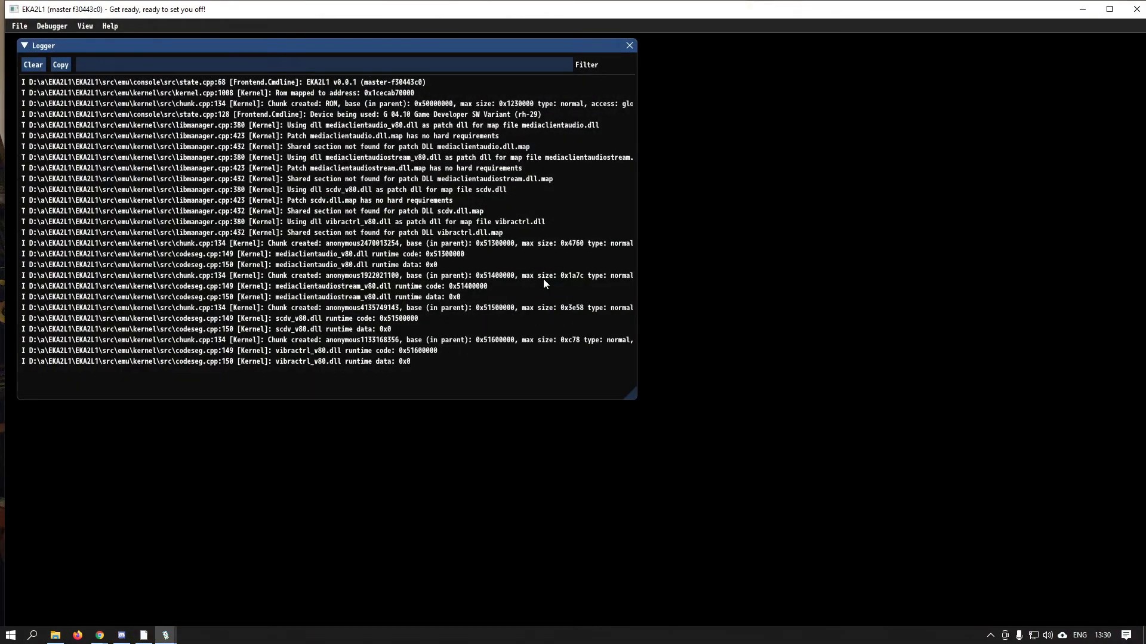
left_click(22, 28)
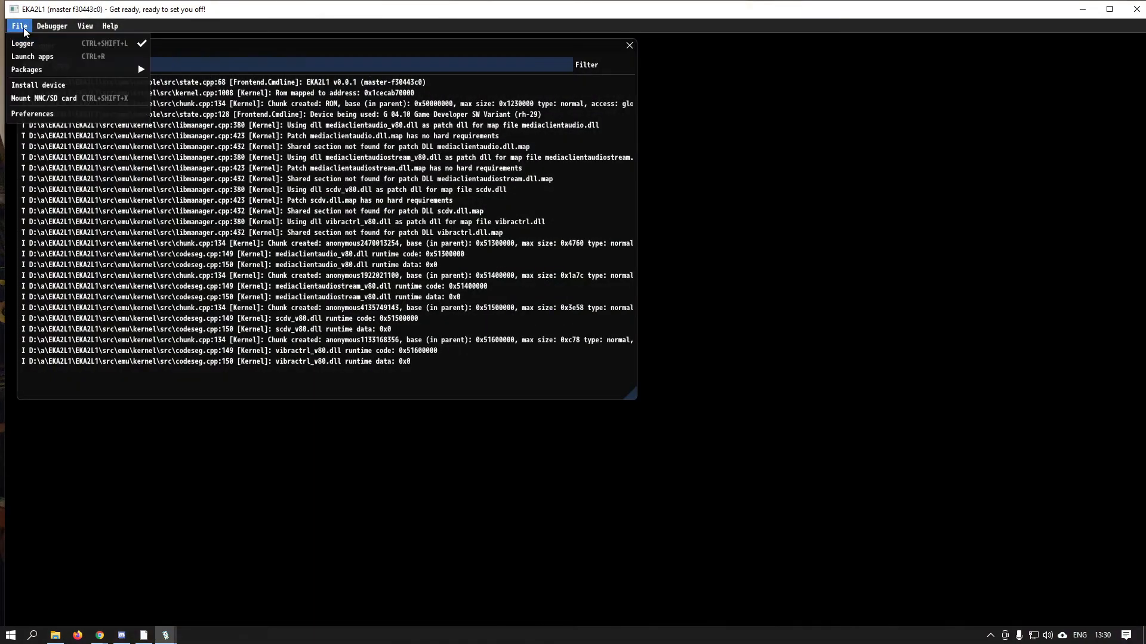
mouse_move(34, 69)
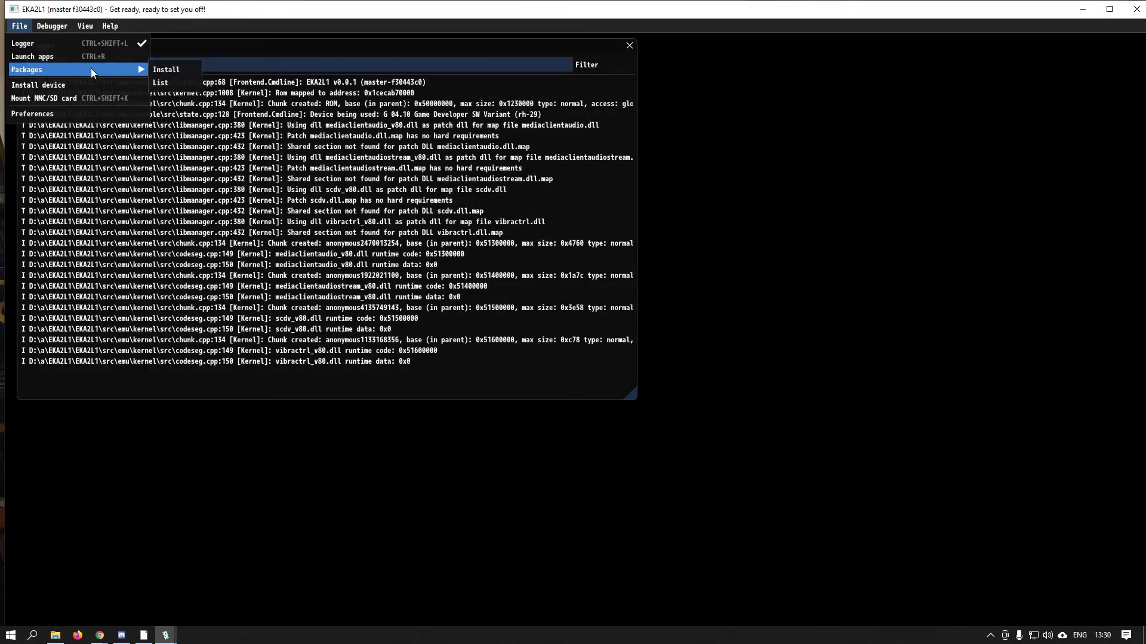
left_click(167, 69)
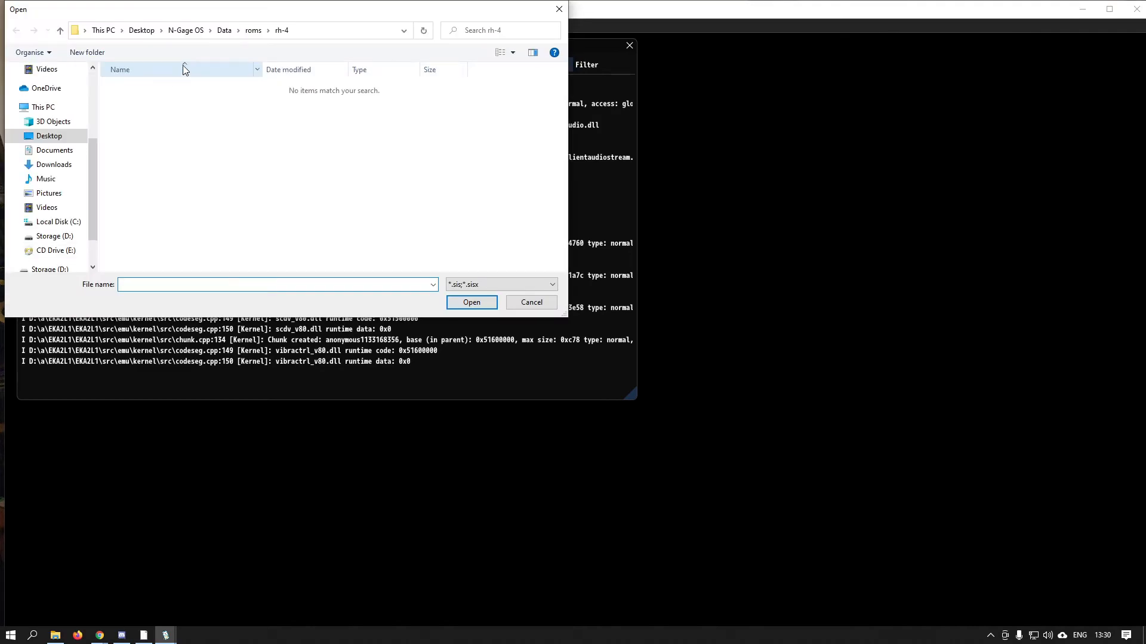
left_click_drag(288, 15, 589, 102)
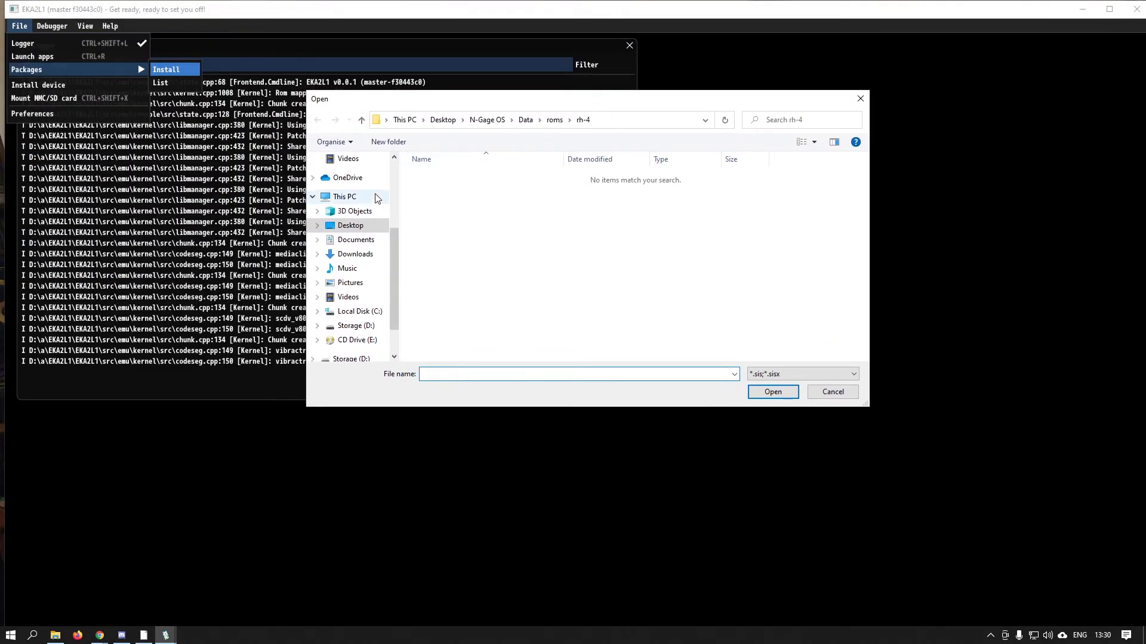
scroll(376, 196, "up", 1)
scroll(361, 188, "up", 2)
left_click(350, 159)
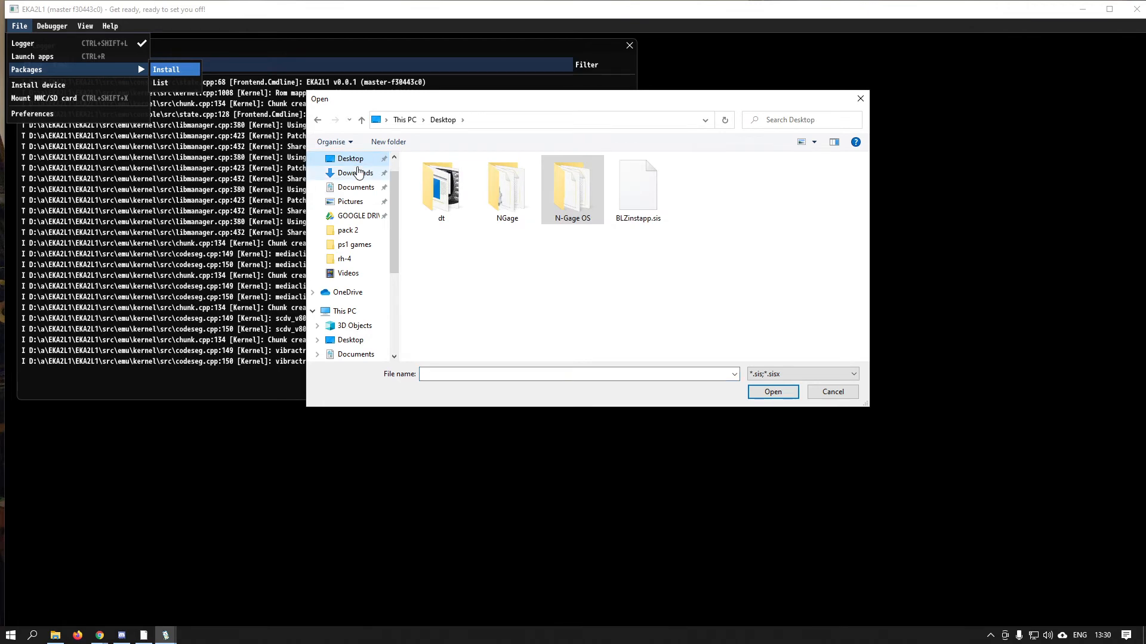
left_click(634, 222)
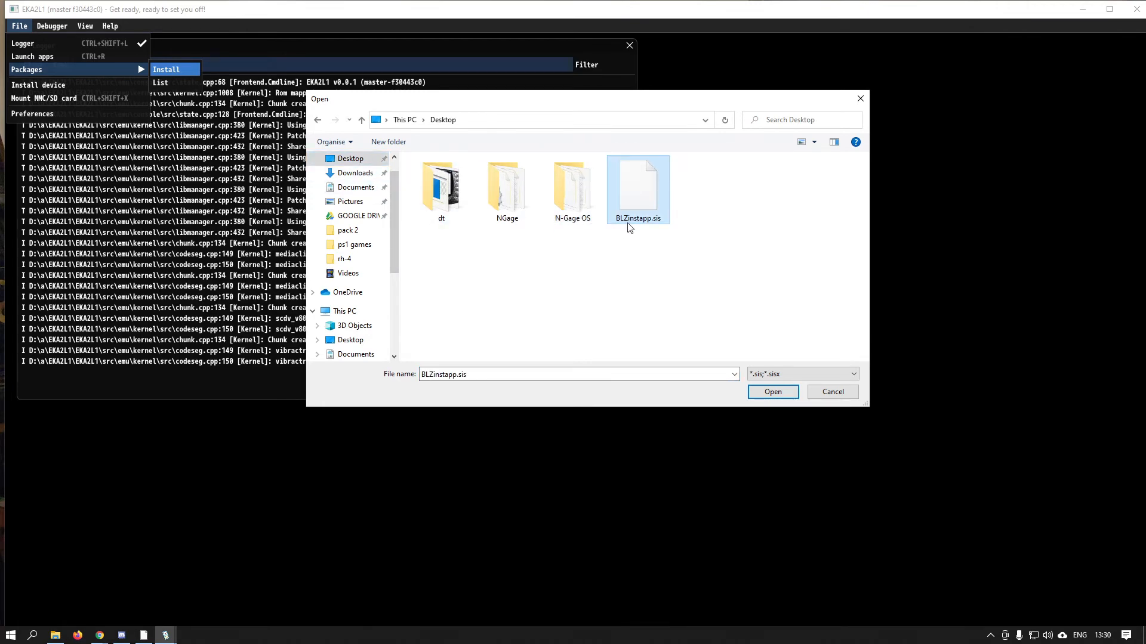
left_click(773, 392)
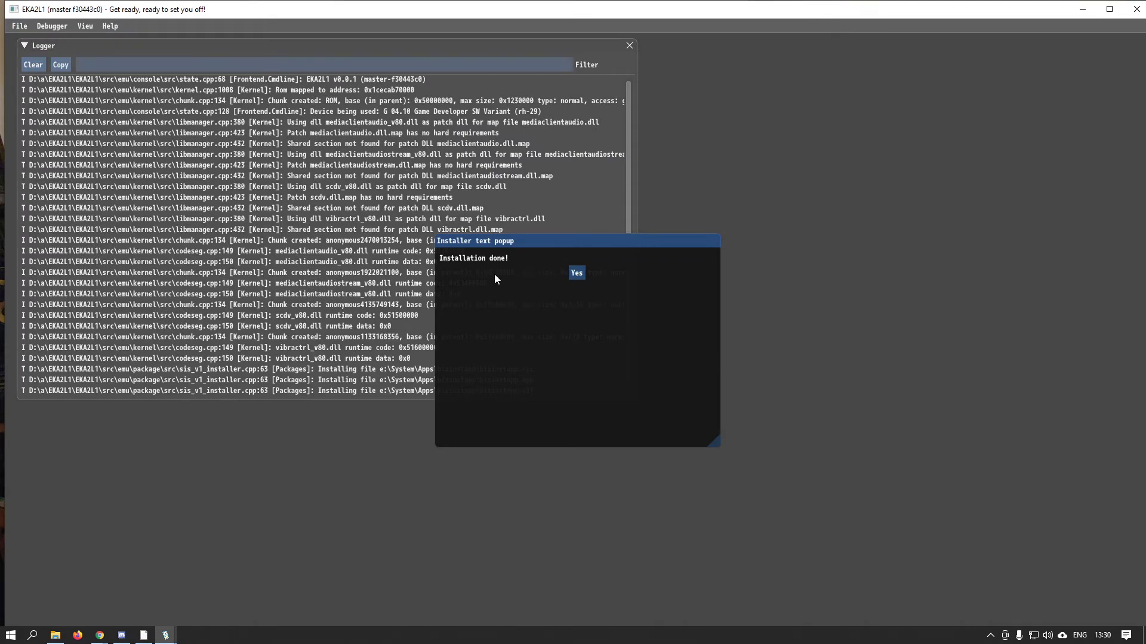
left_click(575, 275)
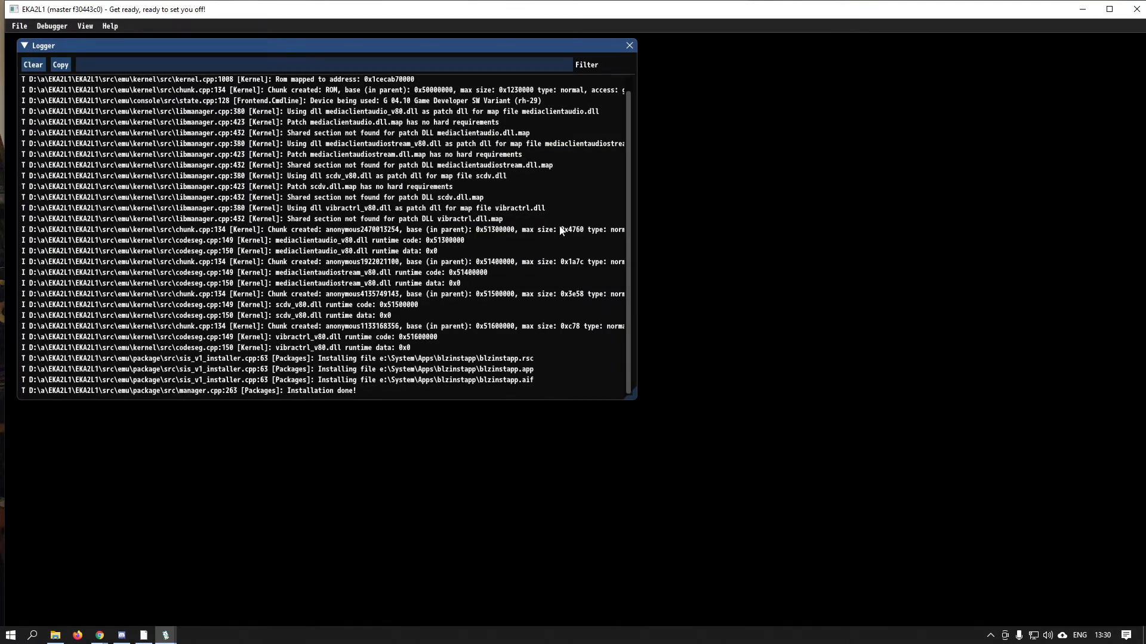
left_click(1136, 9)
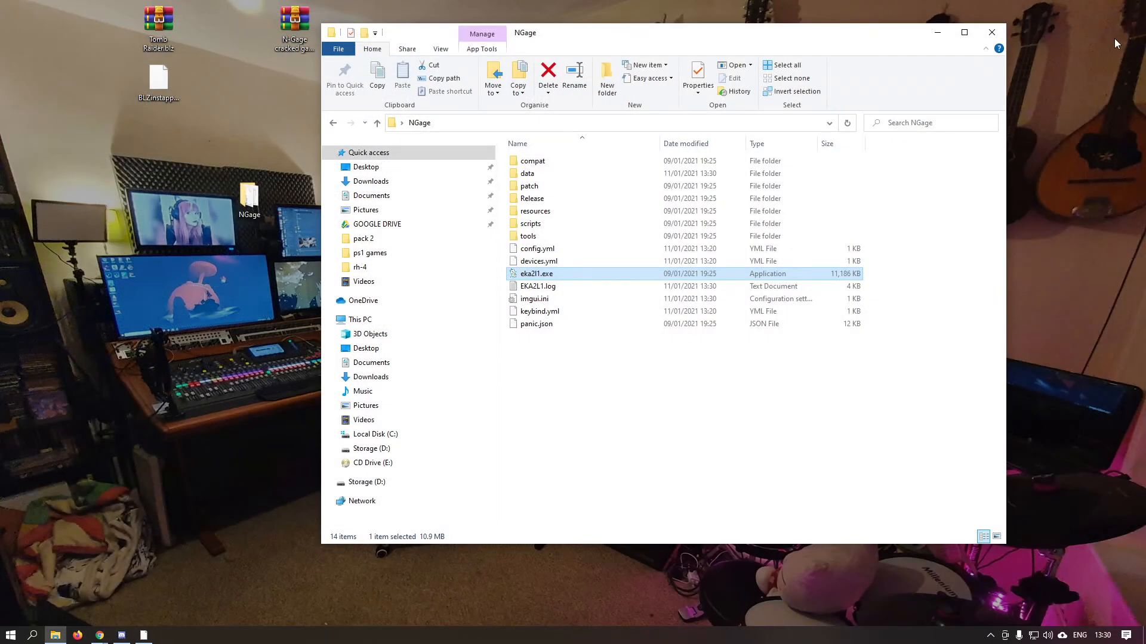
Move Tomb Raider.blz from the desktop into the emulator's data\drives\e folder
double_click(544, 173)
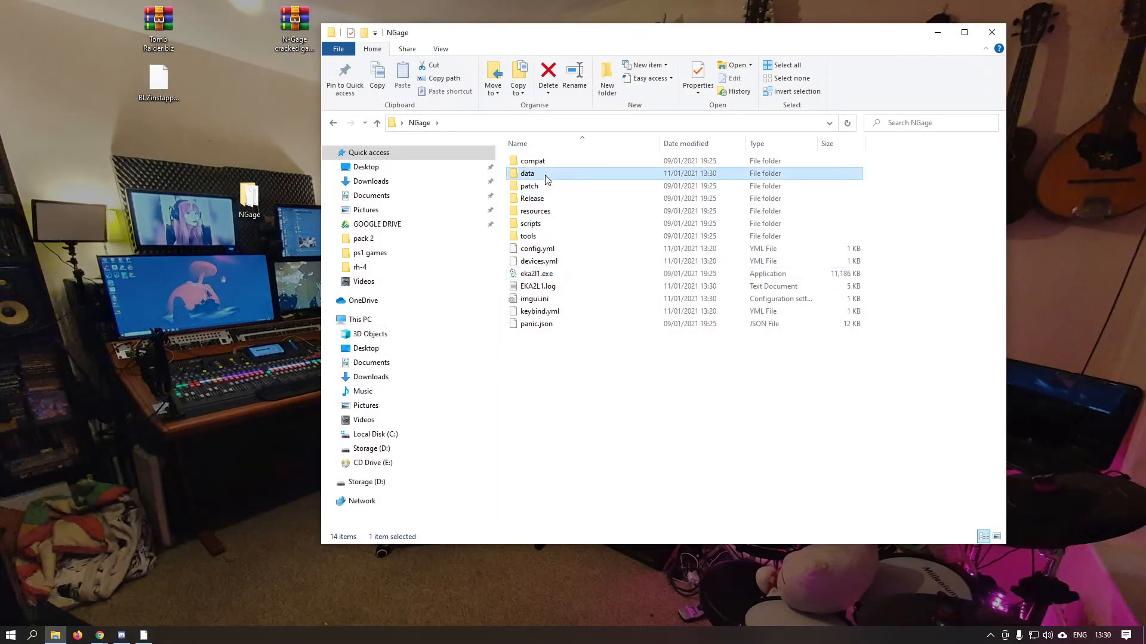
double_click(541, 163)
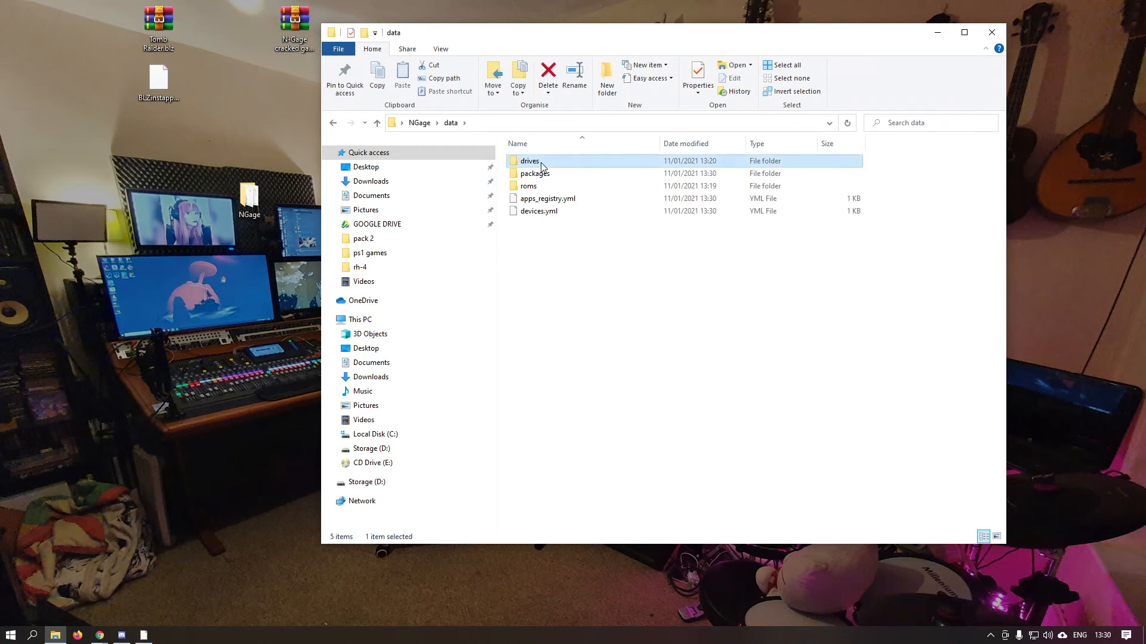
double_click(540, 186)
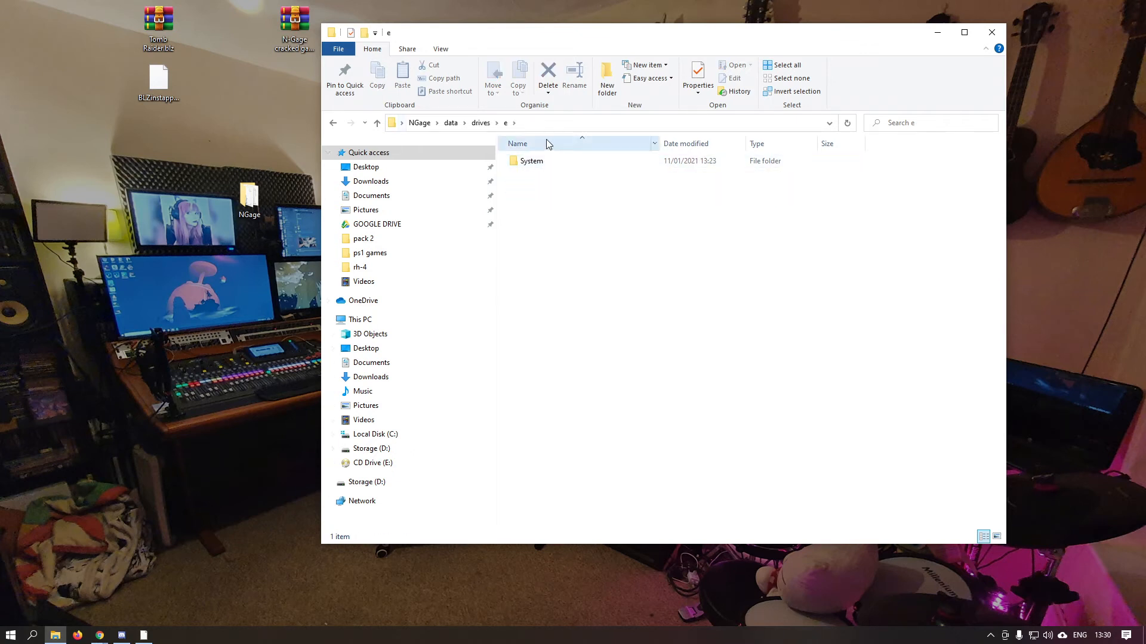
left_click_drag(158, 24, 553, 188)
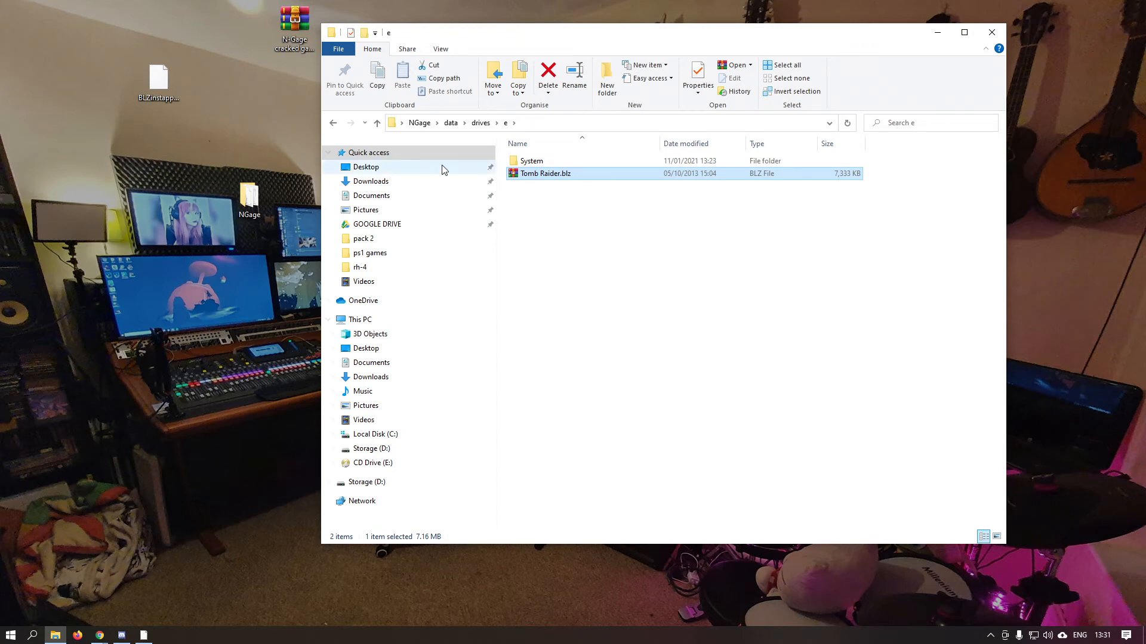
Start eka2l1.exe from the NGage folder, launch blzinstapp and enlarge its emulated screen
left_click(419, 123)
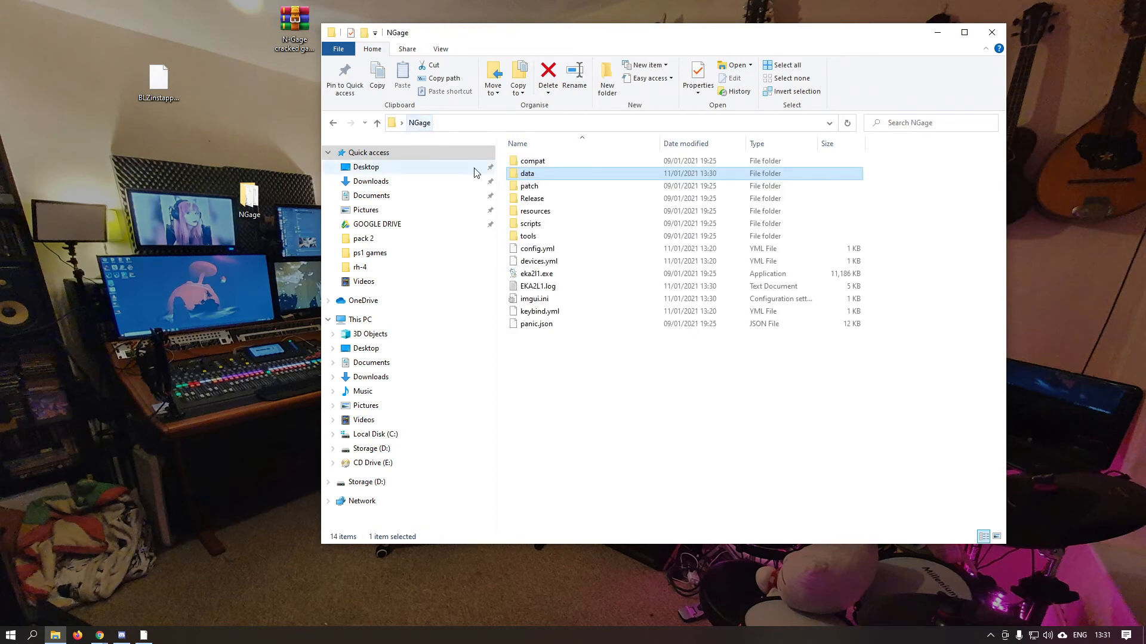
double_click(534, 275)
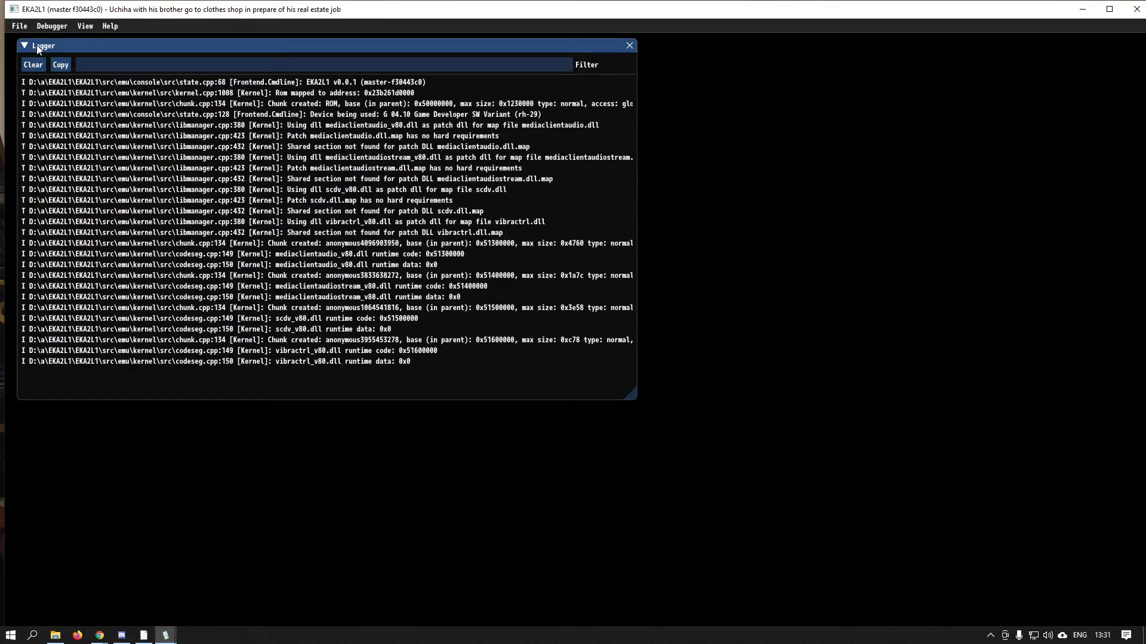
left_click(23, 30)
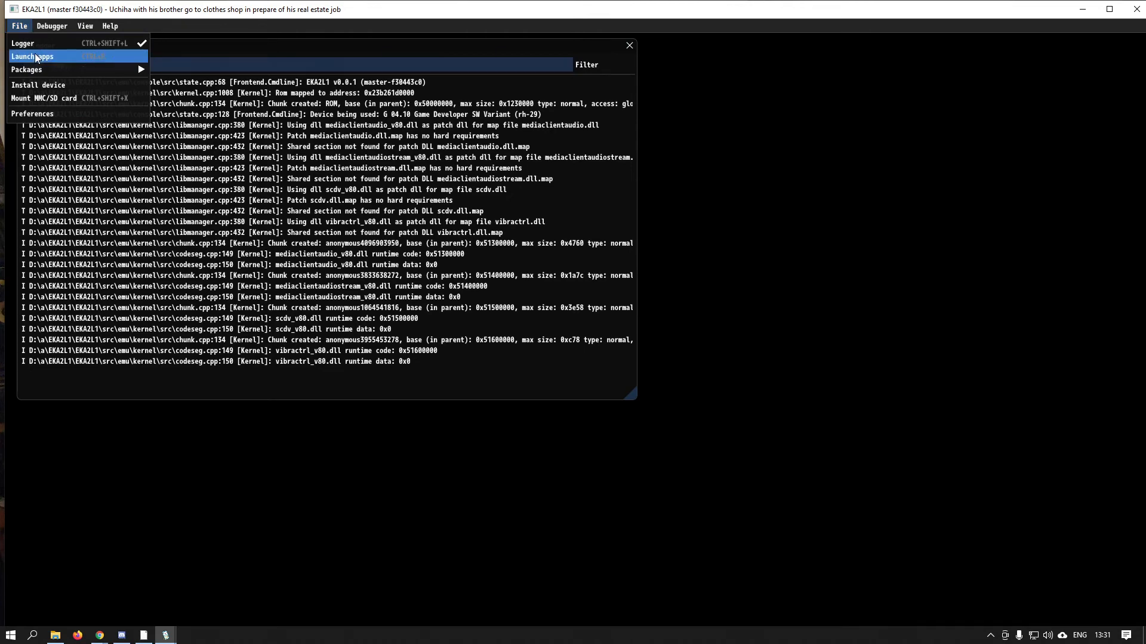
left_click(36, 56)
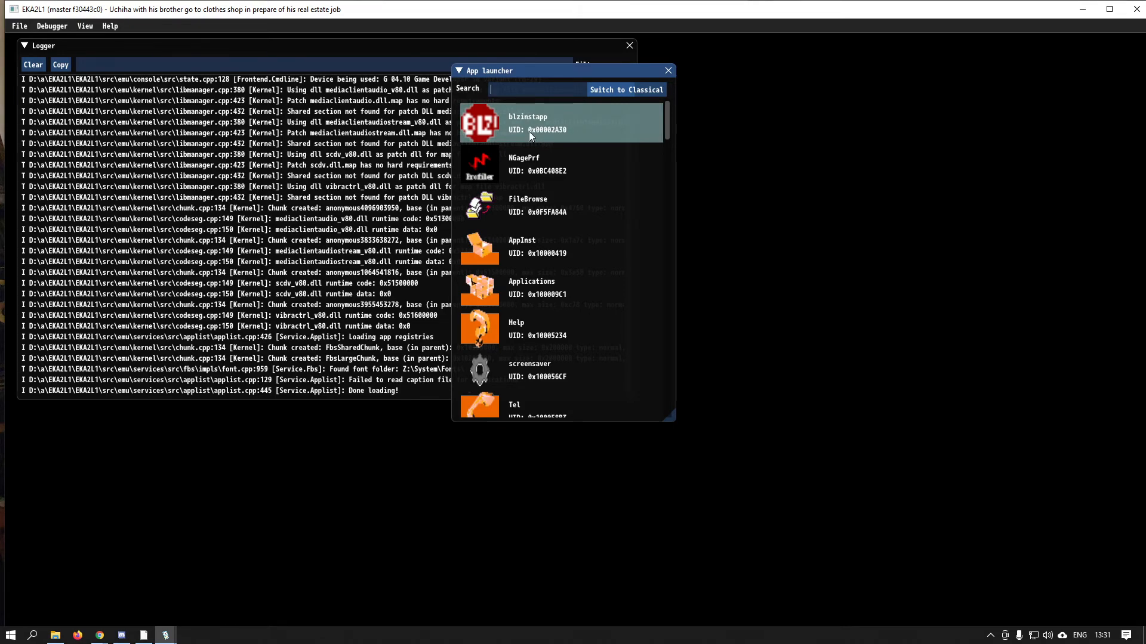
left_click(551, 132)
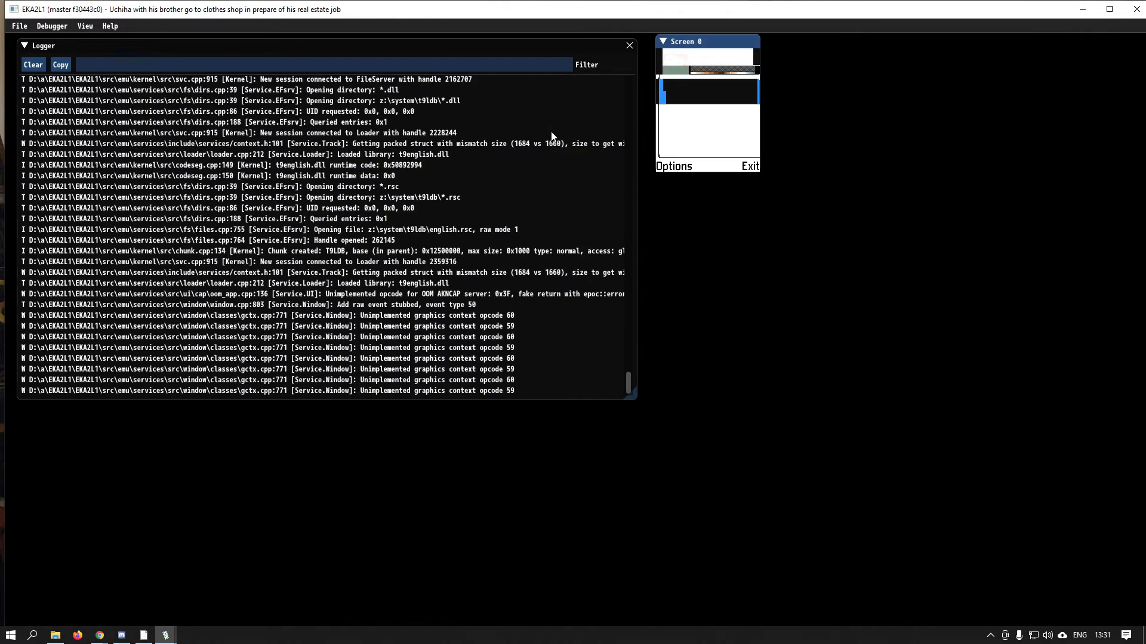
left_click_drag(755, 173, 998, 502)
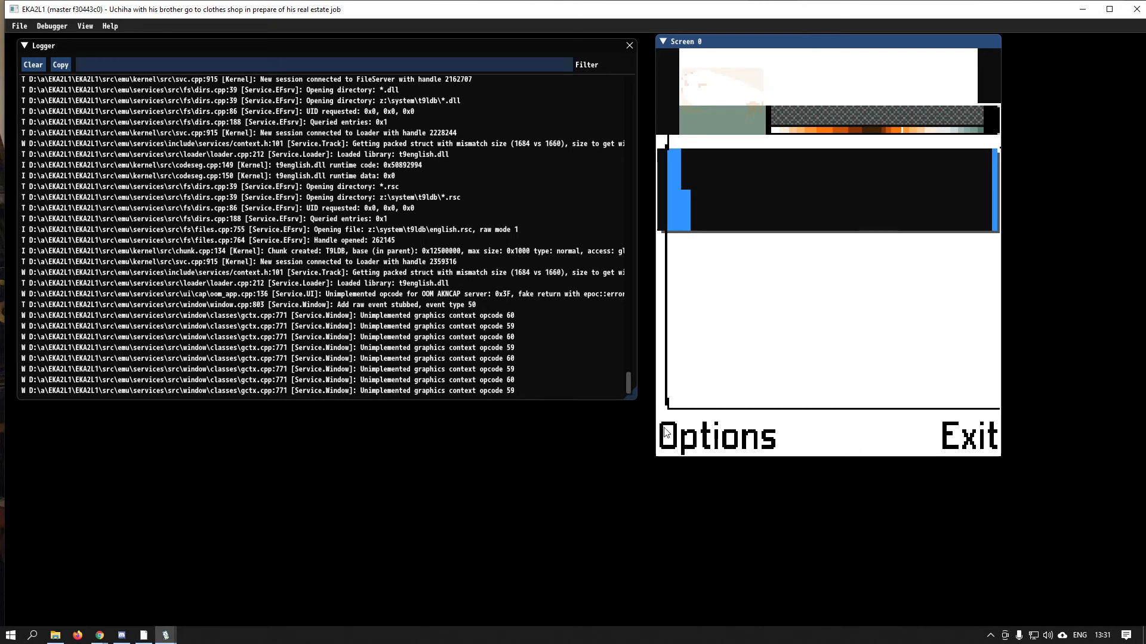
Bind KEY_F1 to numpad plus and KEY_F2 to numpad minus in the control preferences and save them
left_click(27, 29)
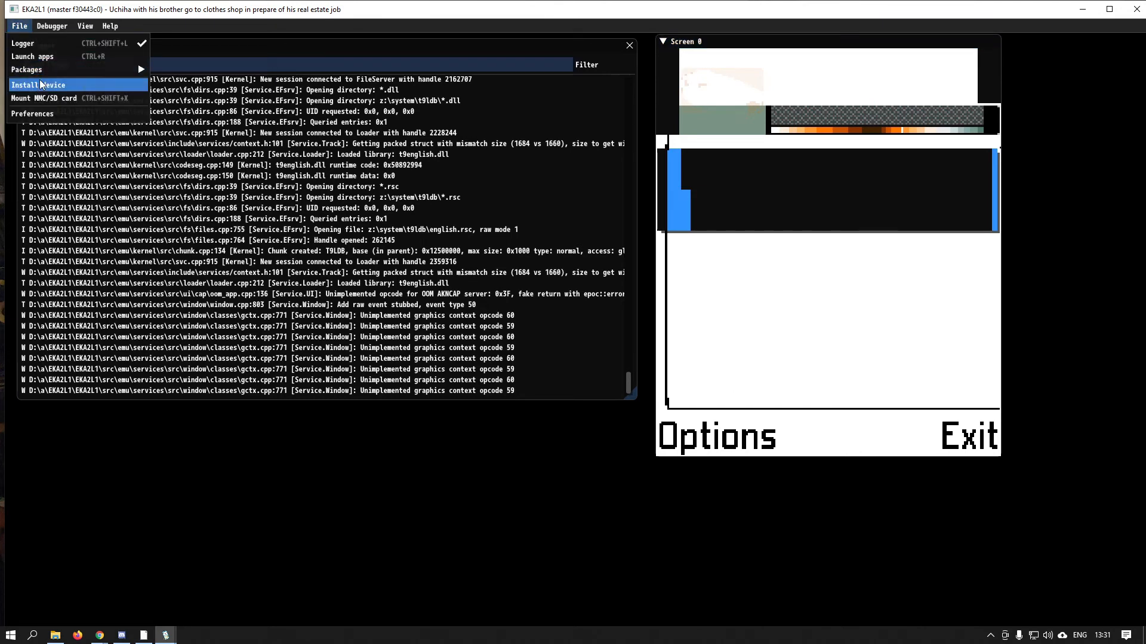
left_click(35, 113)
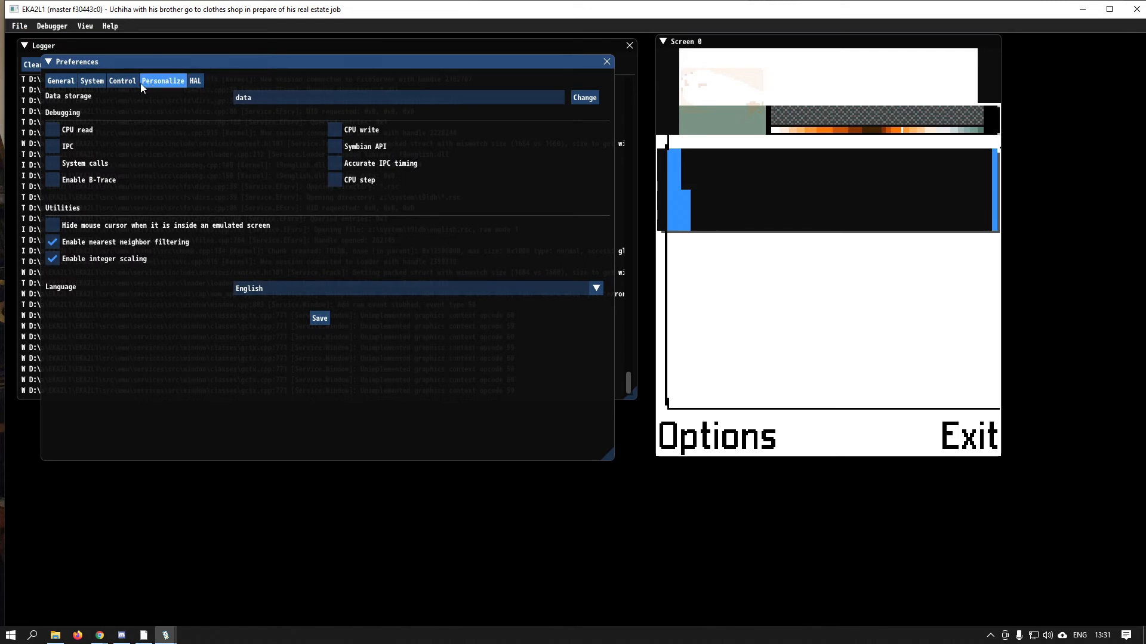
left_click(125, 83)
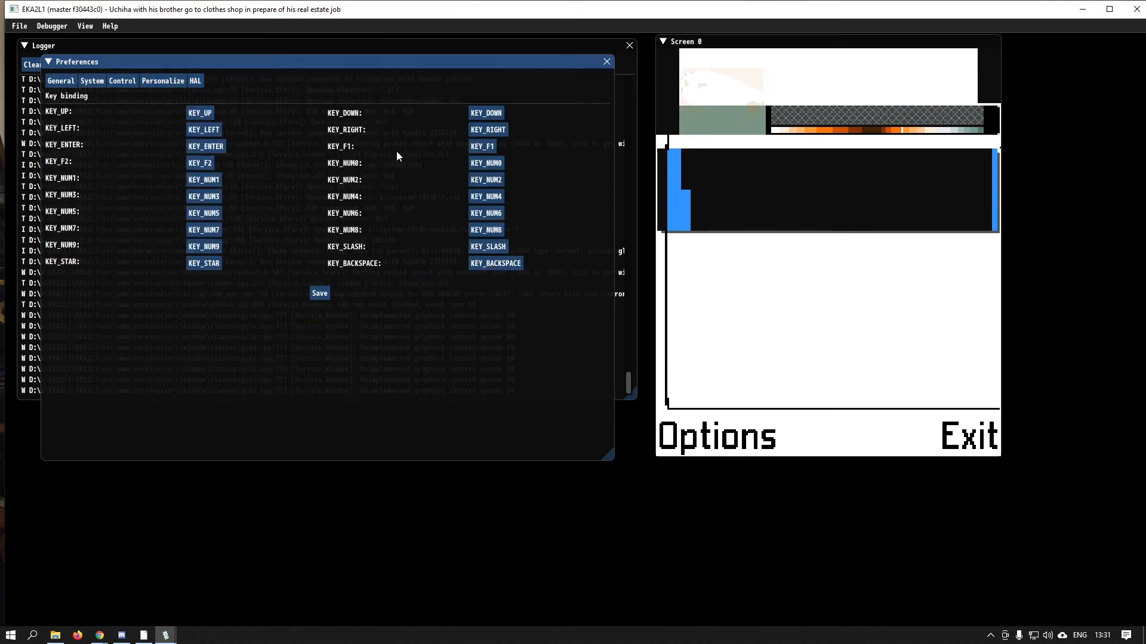
left_click(750, 143)
left_click(482, 148)
key("KP_Add")
key("KP_Subtract")
left_click(319, 294)
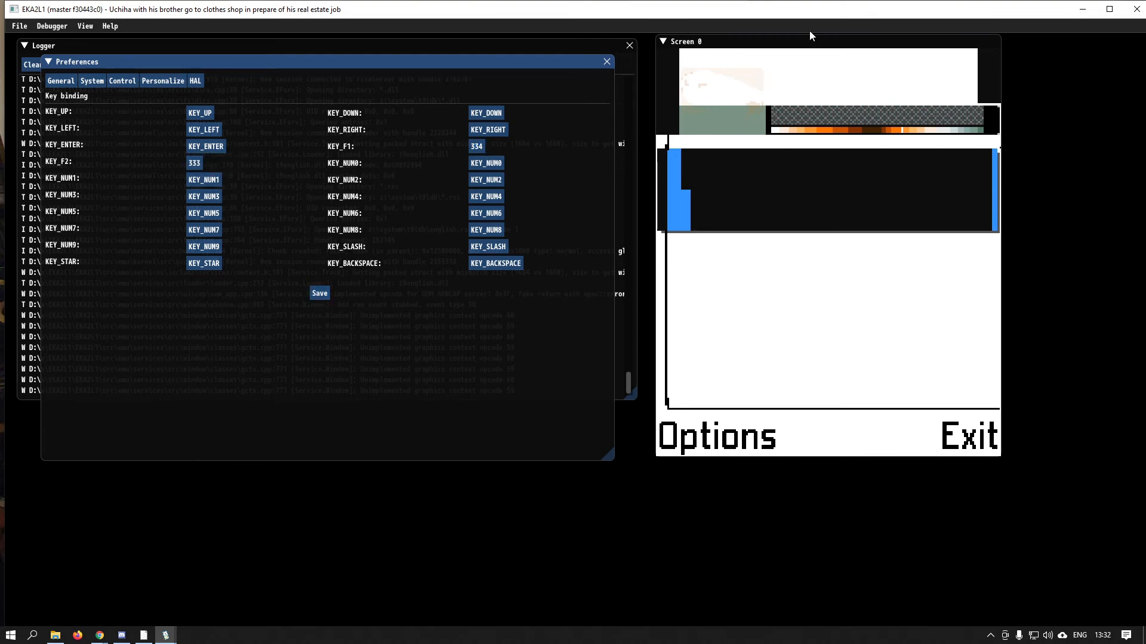
Install the Tomb Raider game through the Install option of blzinstapp
left_click(808, 46)
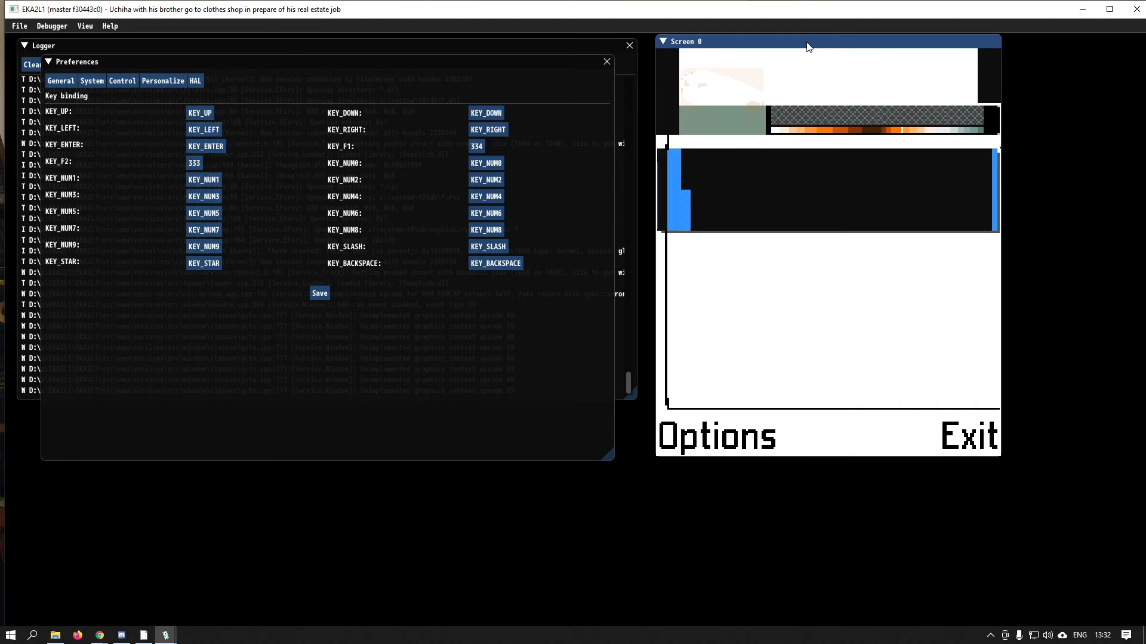
key("KP_Add")
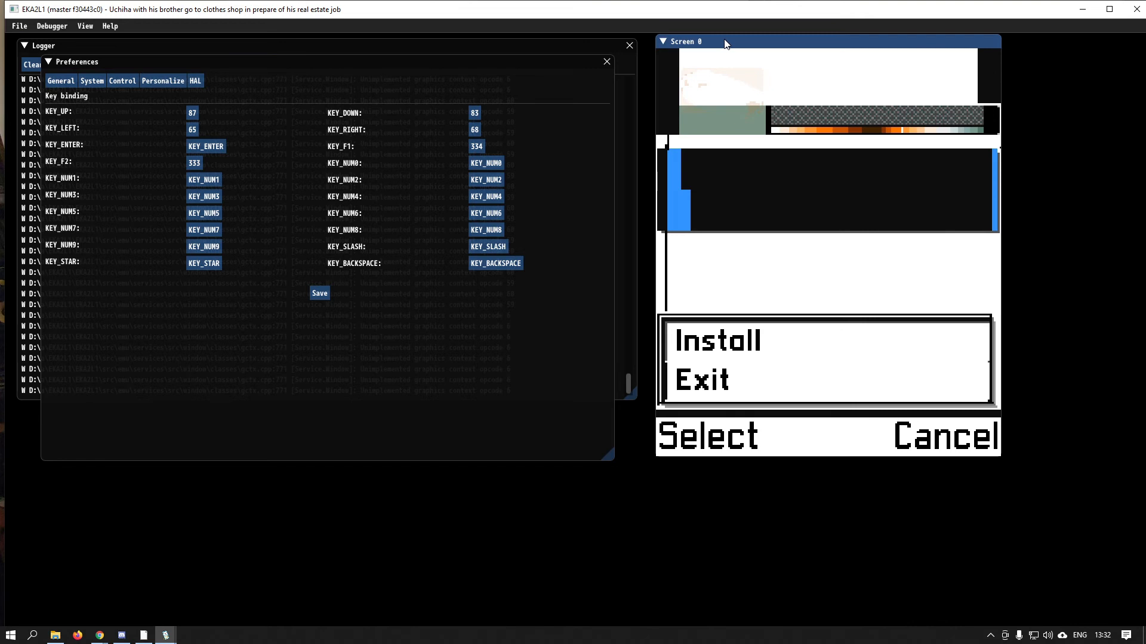
key("KP_Add")
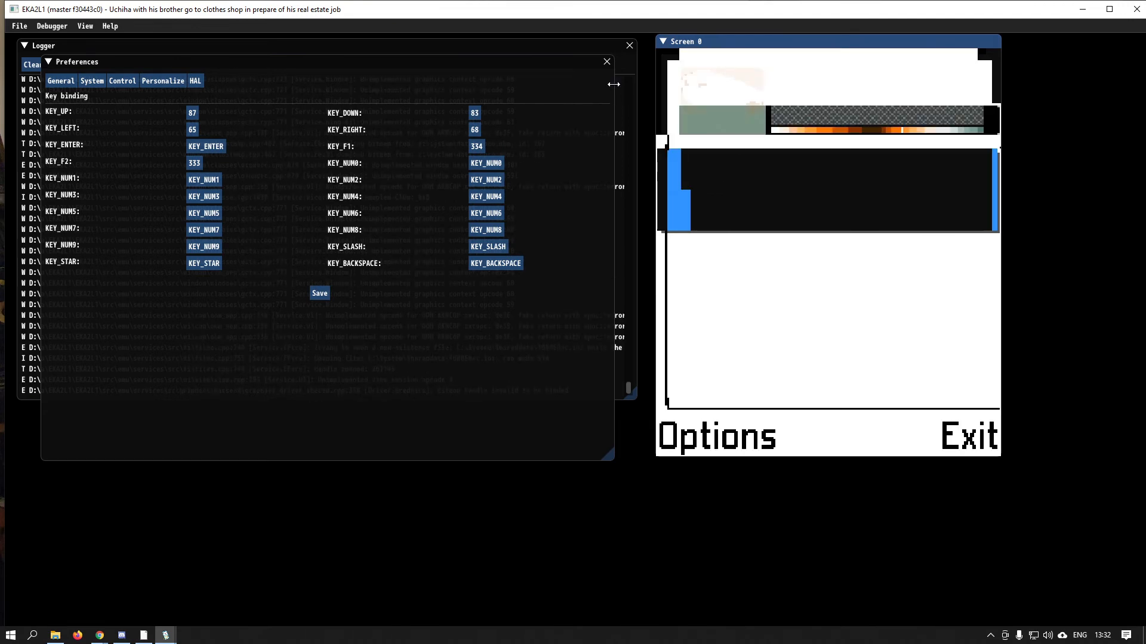
Close the preferences and restart the emulator from eka2l1.exe
left_click(607, 61)
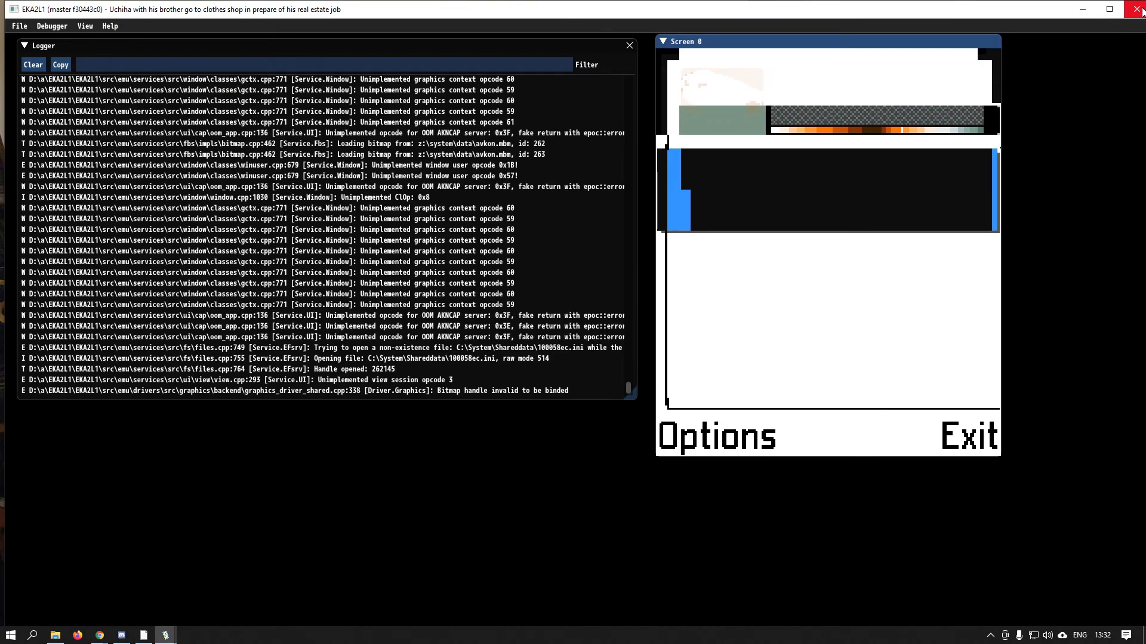
left_click(1137, 9)
double_click(528, 275)
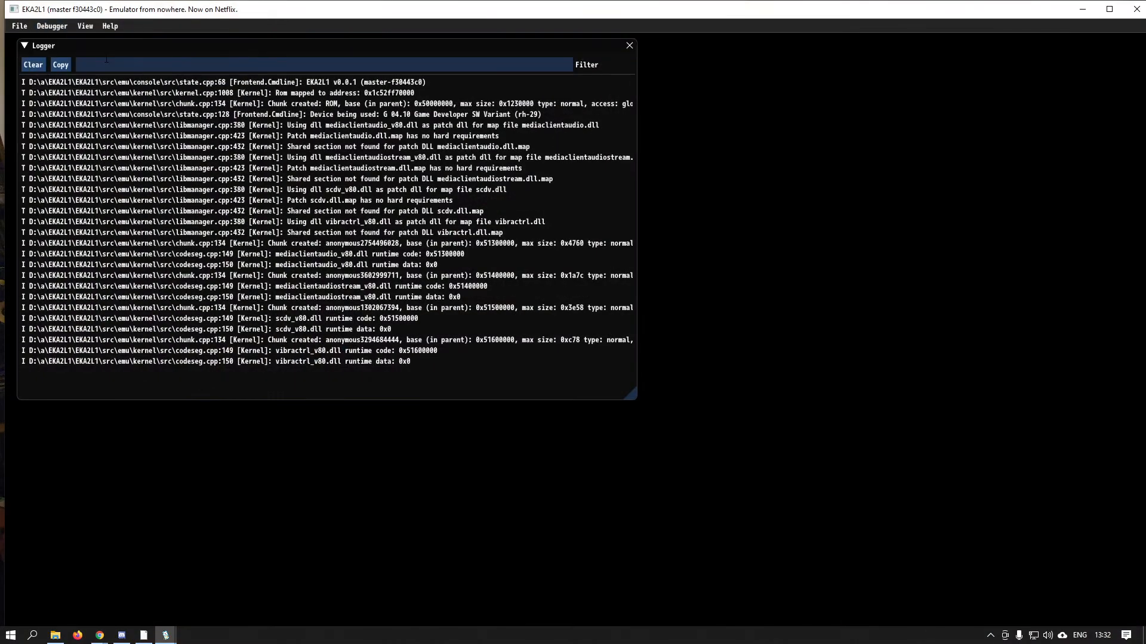
Launch Tomb Raider from the emulator's app list and enlarge its emulated screen to fill the free space beside the log
left_click(26, 30)
left_click(32, 56)
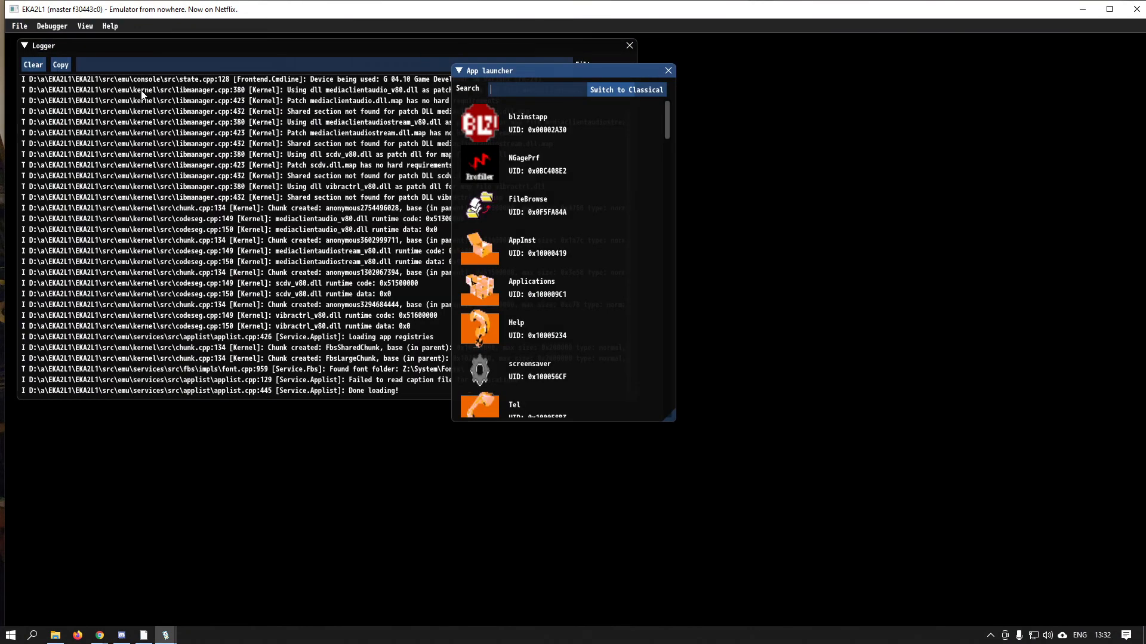
left_click_drag(664, 113, 669, 397)
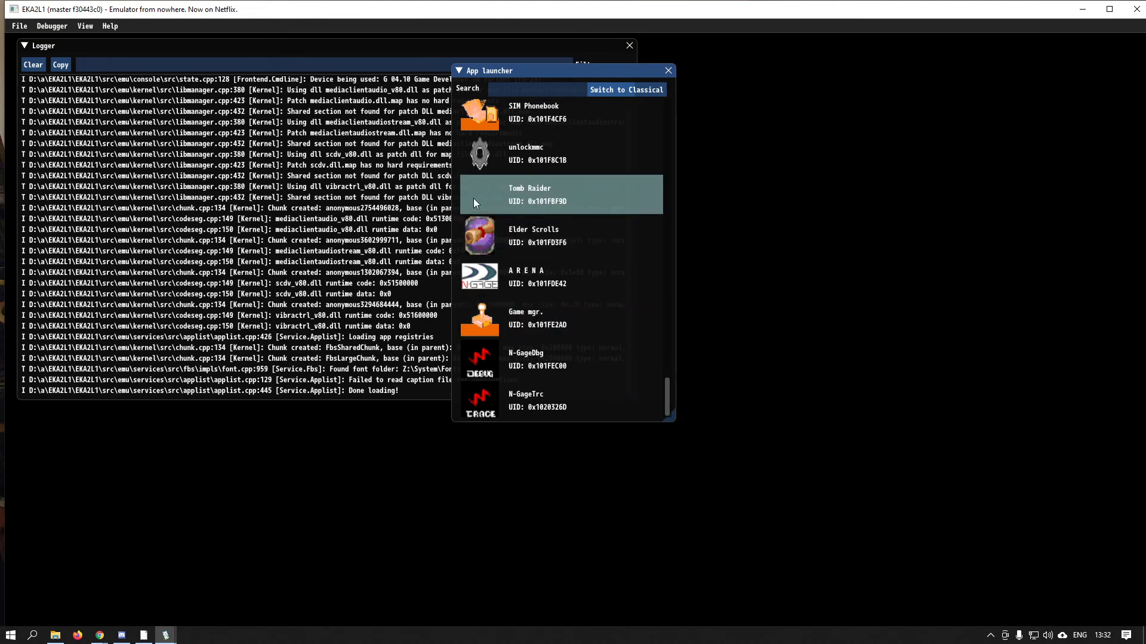
left_click(525, 202)
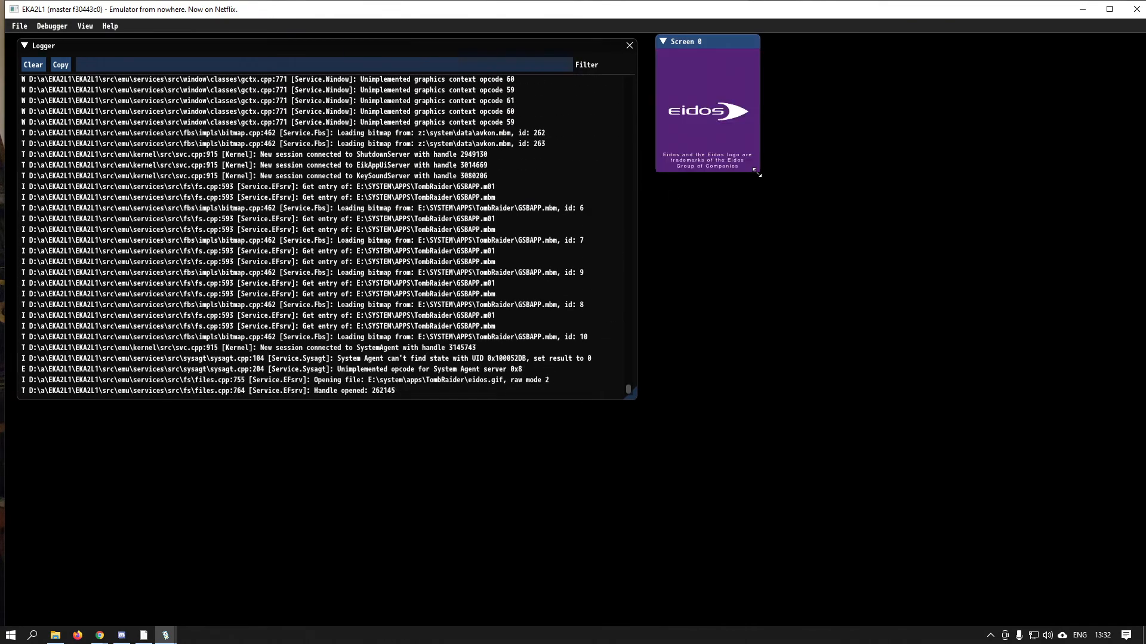
left_click_drag(757, 173, 1120, 624)
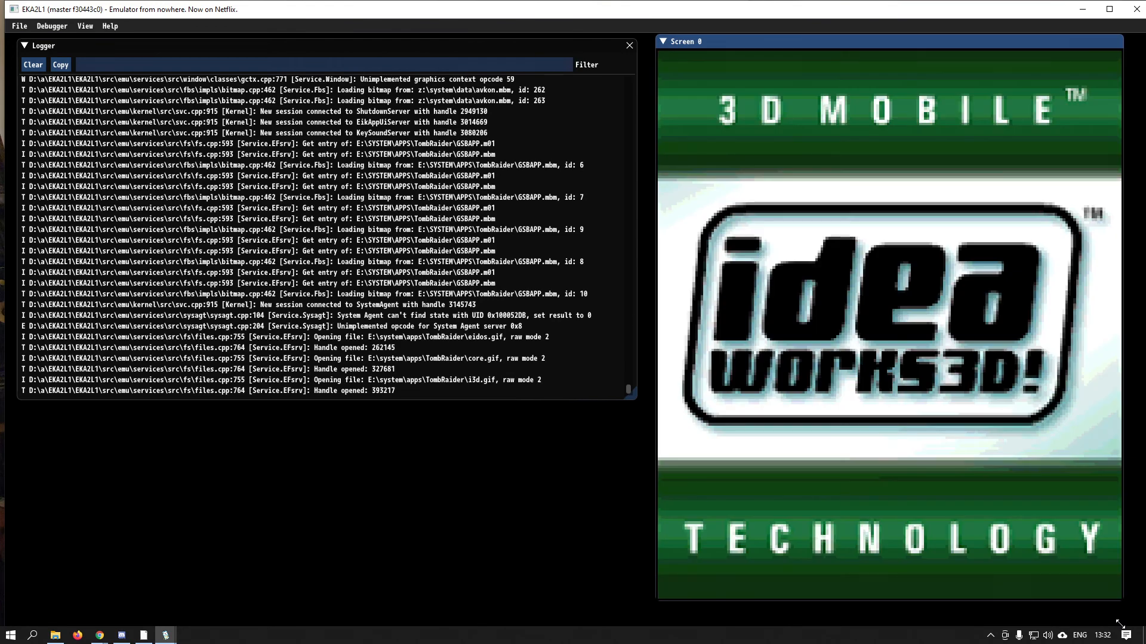
Bind KEY_UP to W and KEY_DOWN to S in the emulator's control preferences
left_click(66, 30)
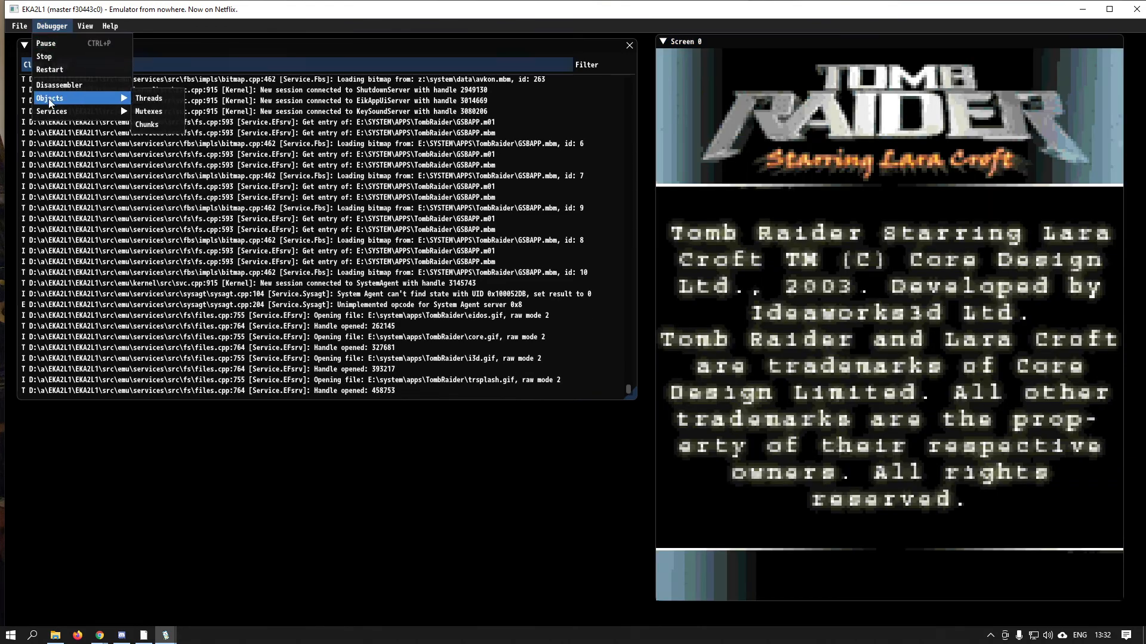
mouse_move(19, 26)
left_click(25, 111)
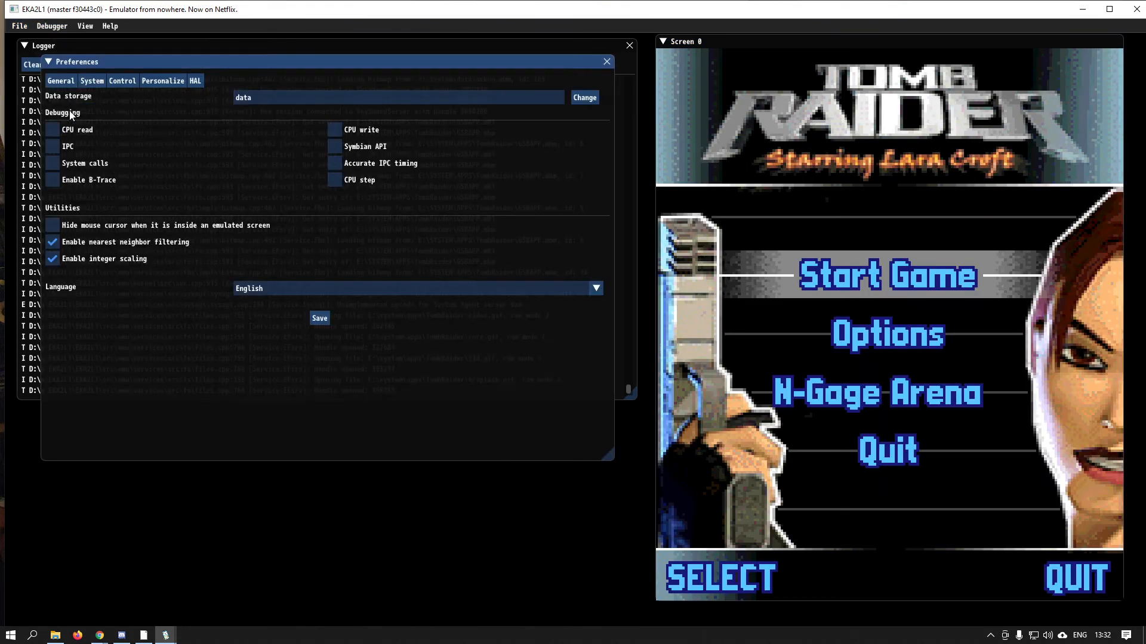
left_click(155, 81)
left_click(130, 82)
left_click(204, 113)
key("w")
left_click(486, 113)
key("s")
Bind KEY_LEFT to A and KEY_RIGHT to D, save the key bindings and close the preferences
left_click(204, 129)
key("a")
left_click(472, 130)
key("d")
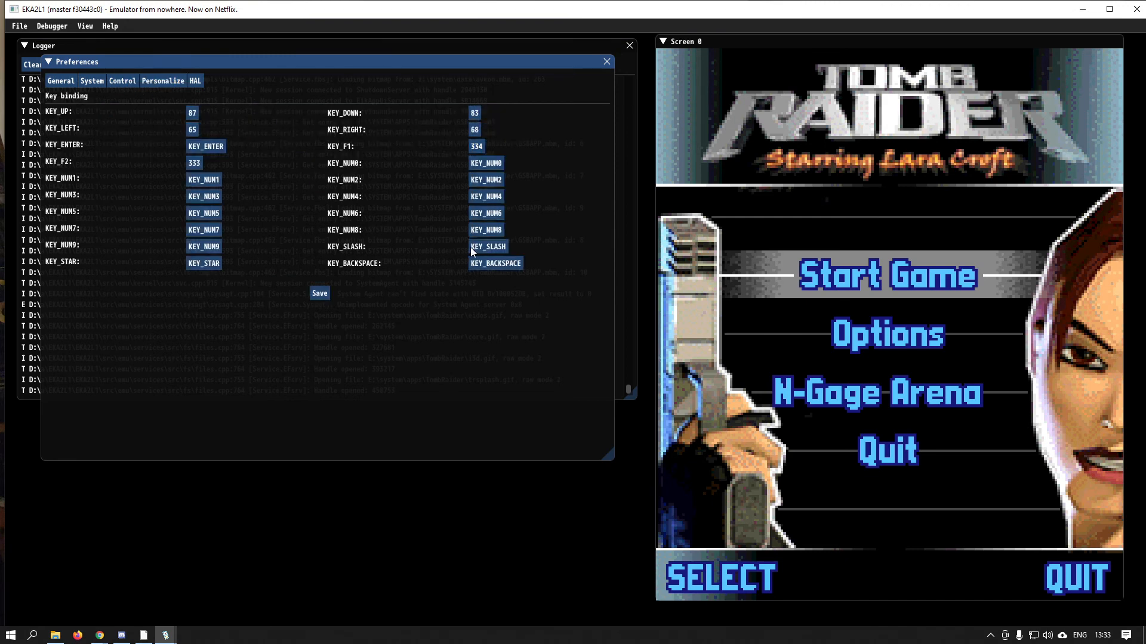
left_click(320, 293)
left_click(606, 62)
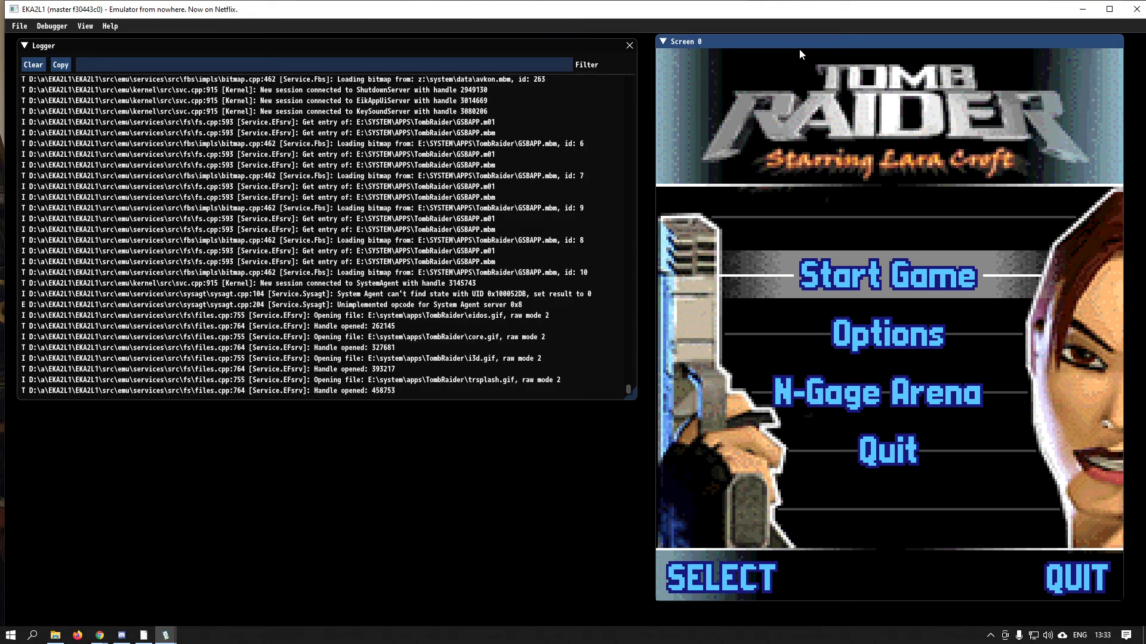
Start a new game in Tomb Raider and skip the intro
key("s")
key("w")
key("Return")
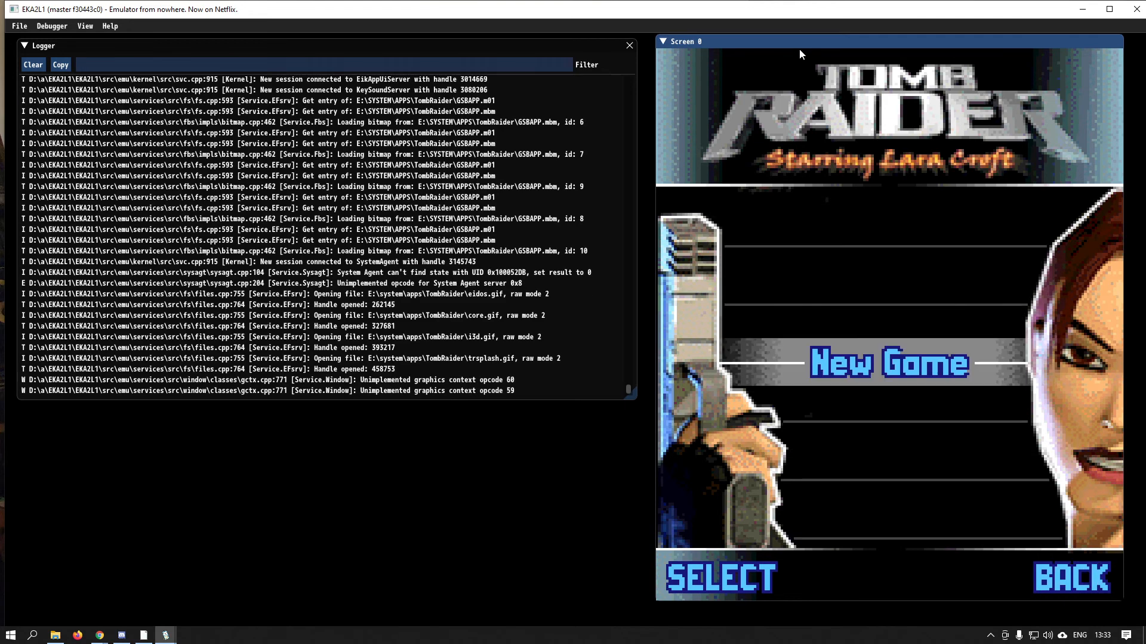
key("Return")
key("Return")
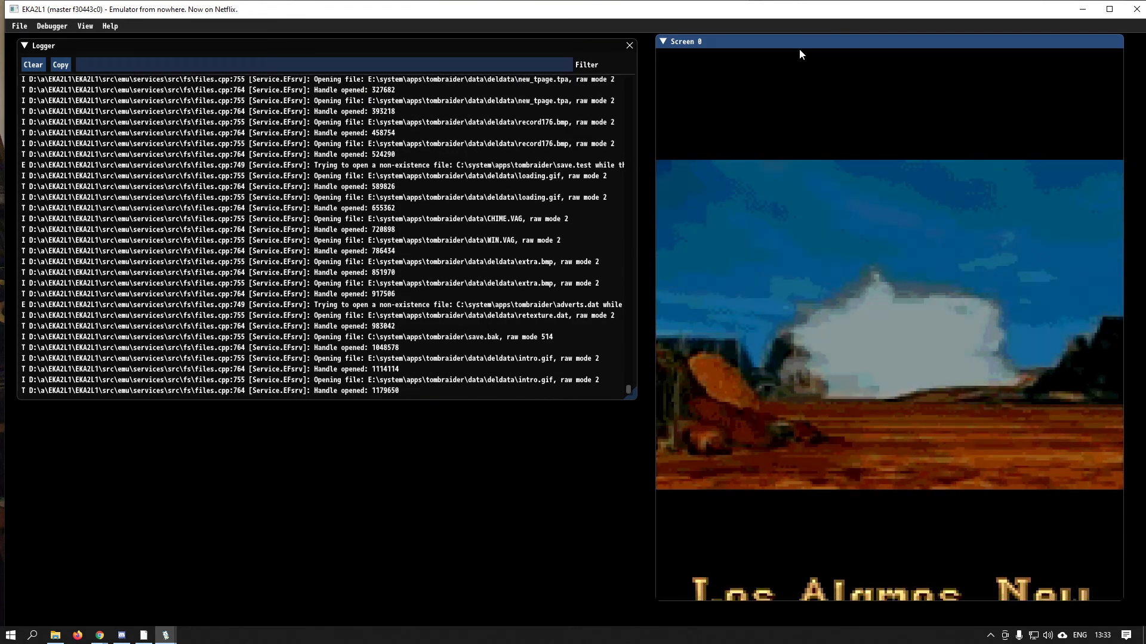
Run Lara through the snowy cave to the rock wall beside the snow slope
key("w")
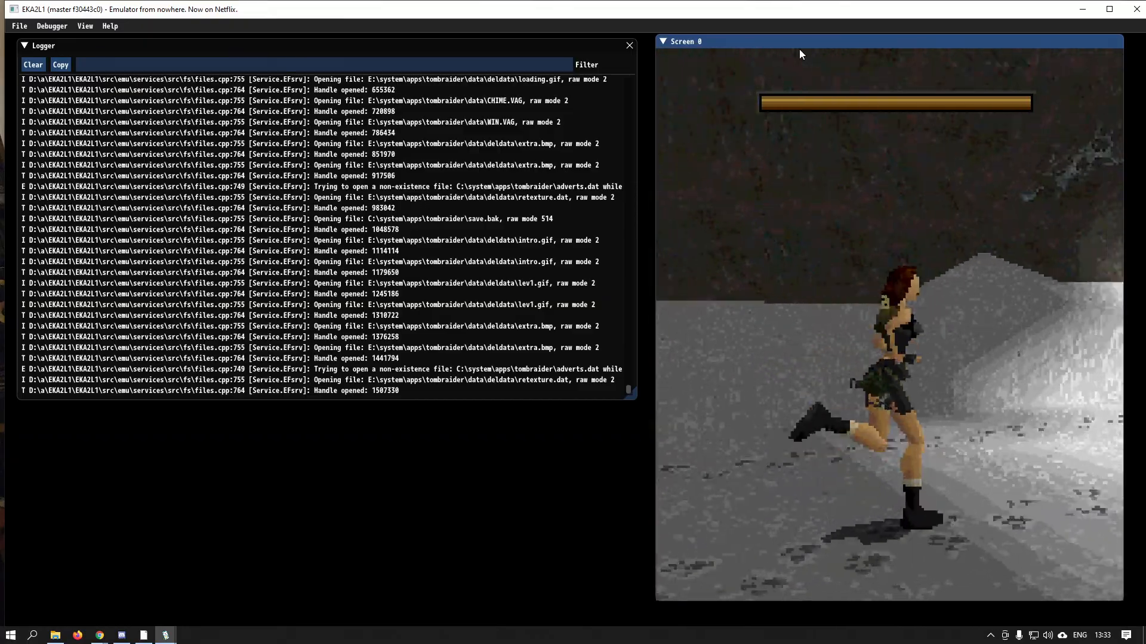
key("Right")
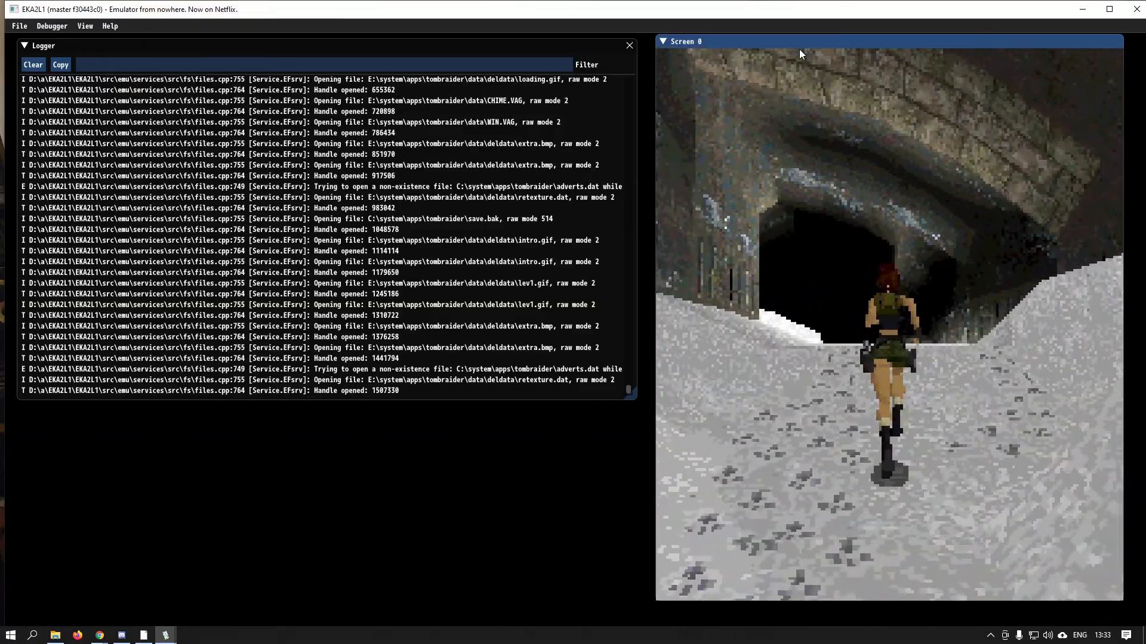
key("Left")
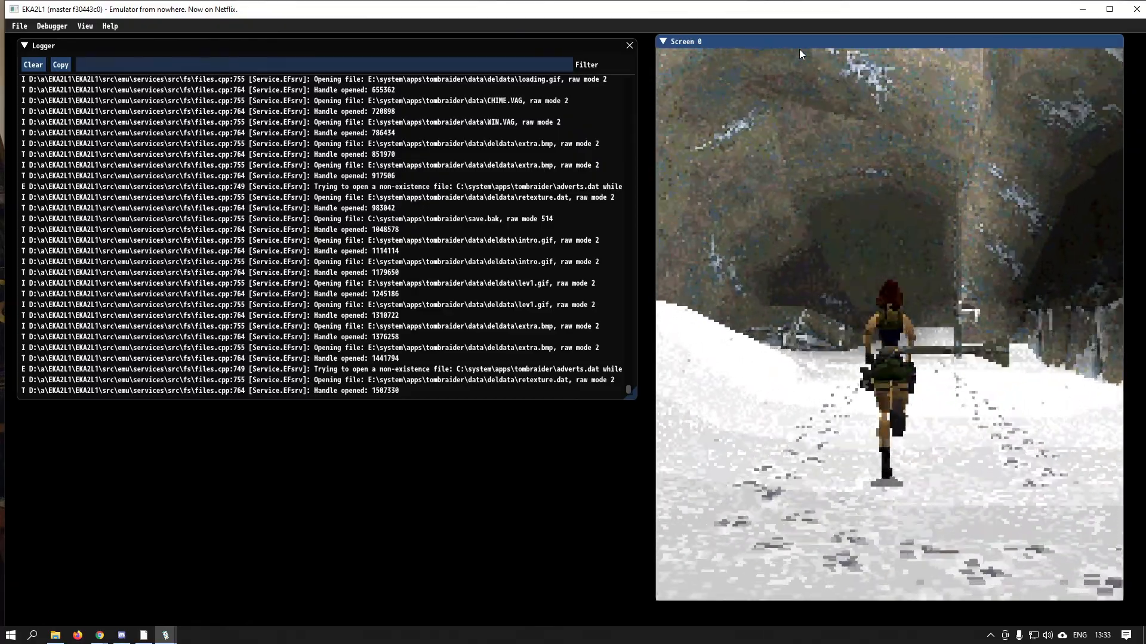
key("7")
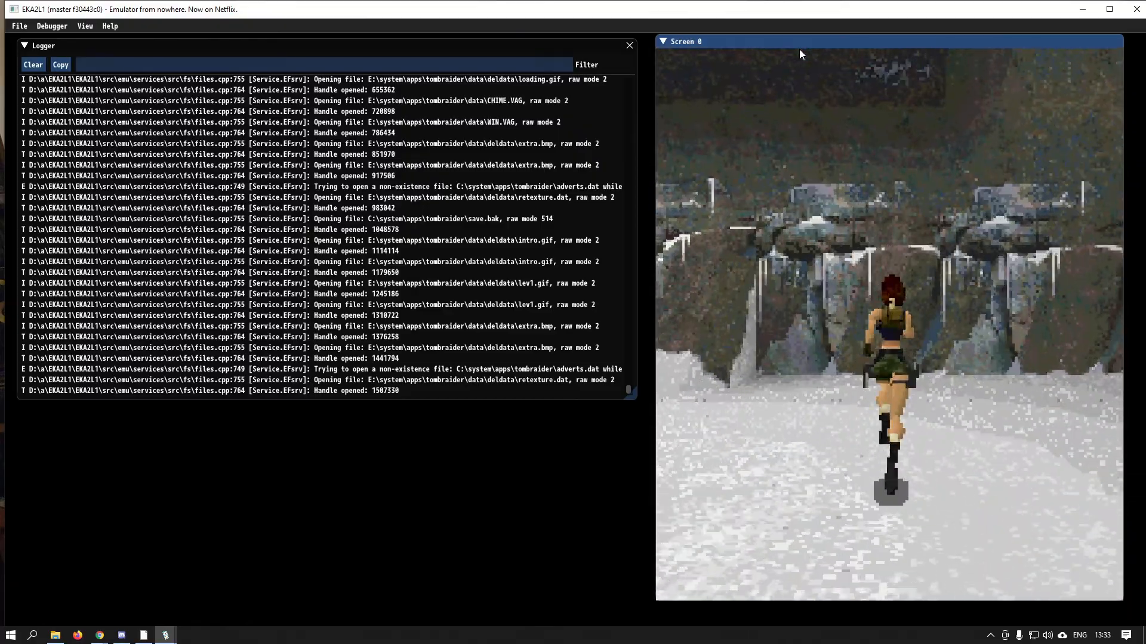
key("Right")
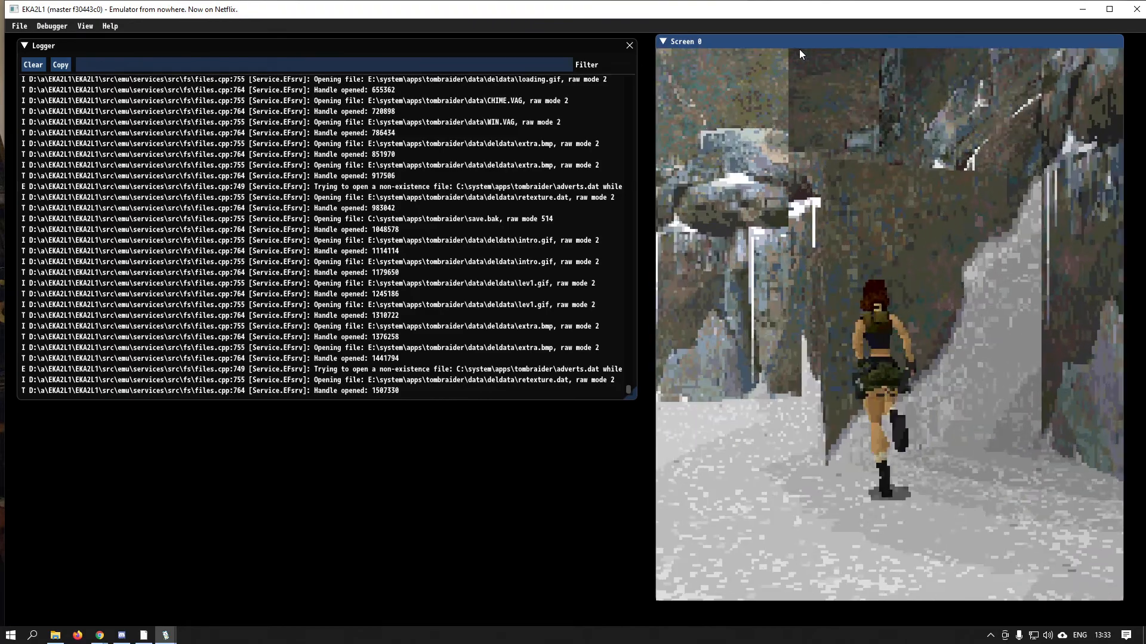
Jump at the rock wall and climb Lara up onto the stone ledge
key("5")
key("Up")
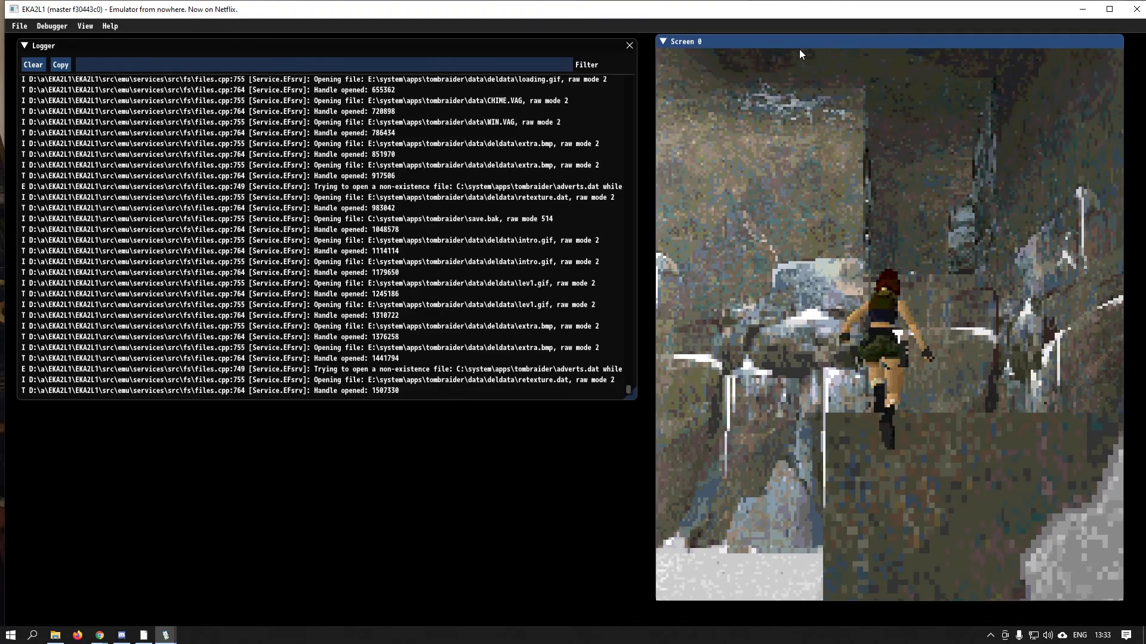
key("Up")
key("5")
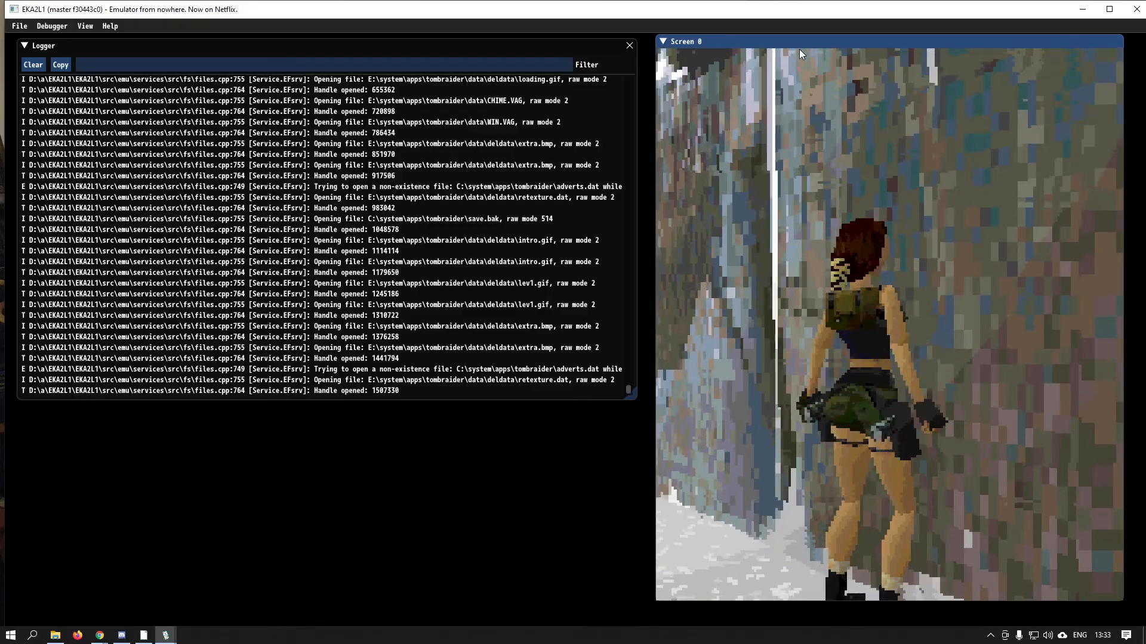
key("5")
key("Up")
key("5")
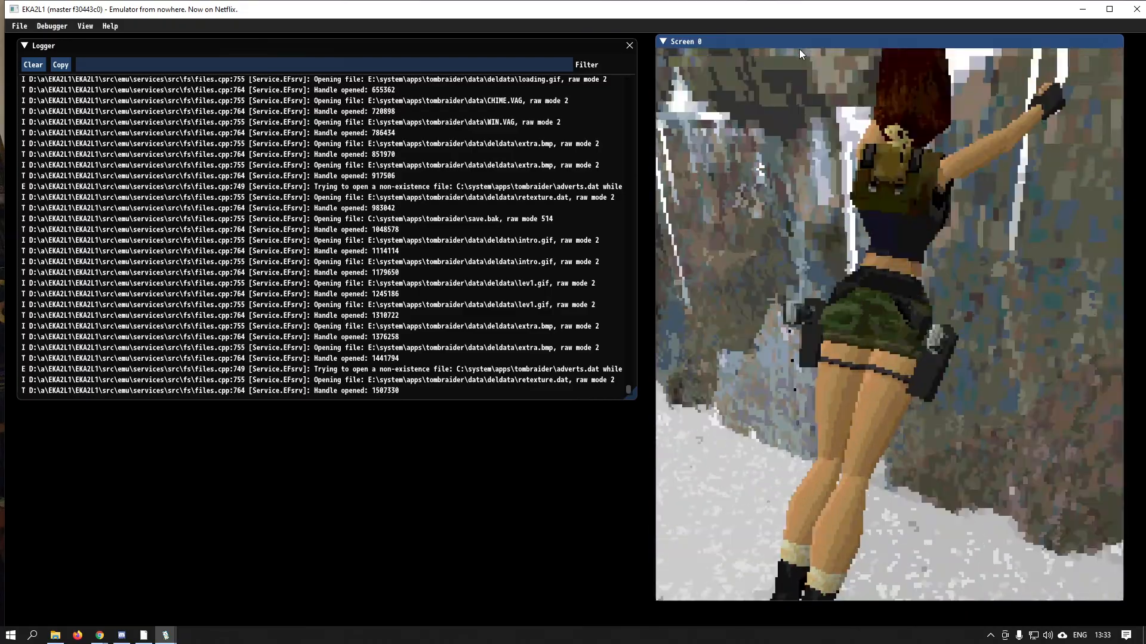
key("Up")
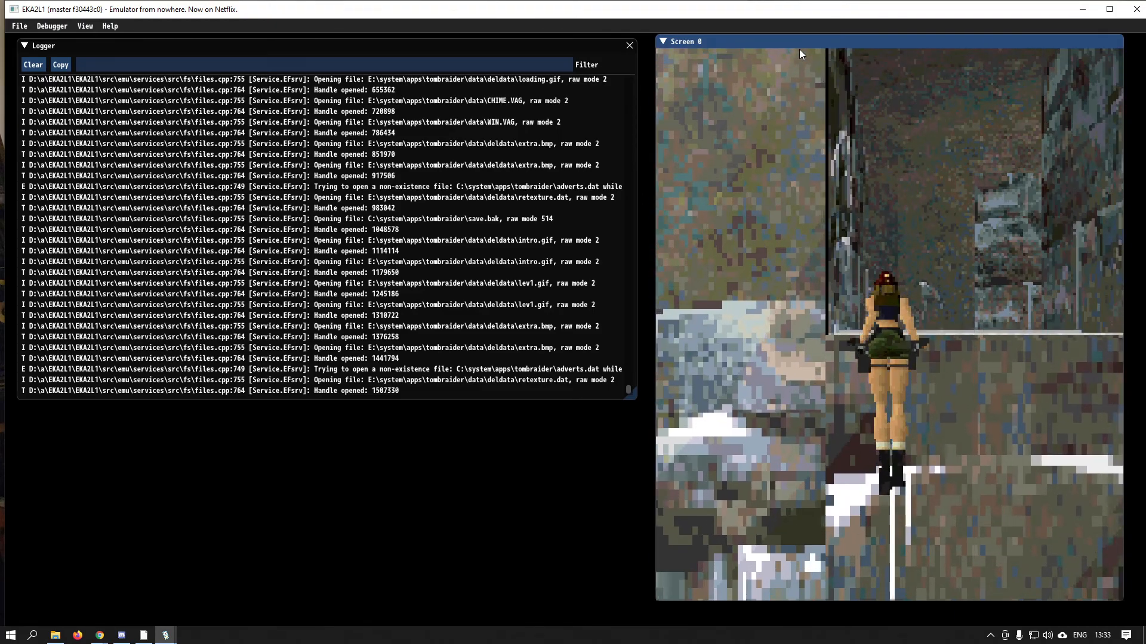
Walk Lara across the upper snowy area and pick up the medkit
key("Up")
key("Up")
key("Right")
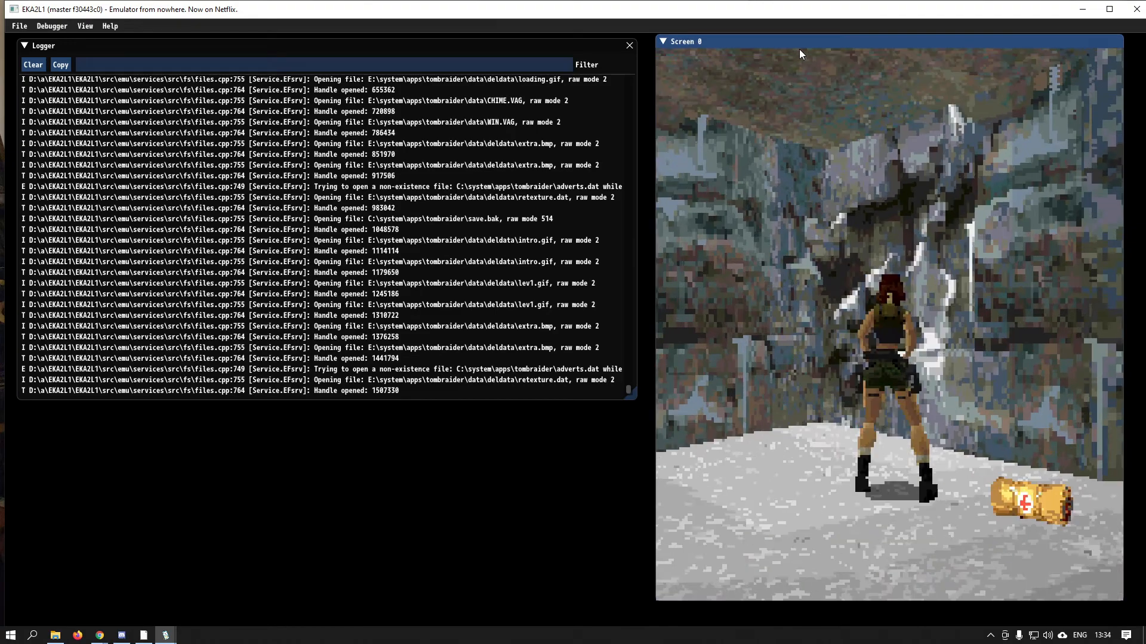
key("Right")
key("Right")
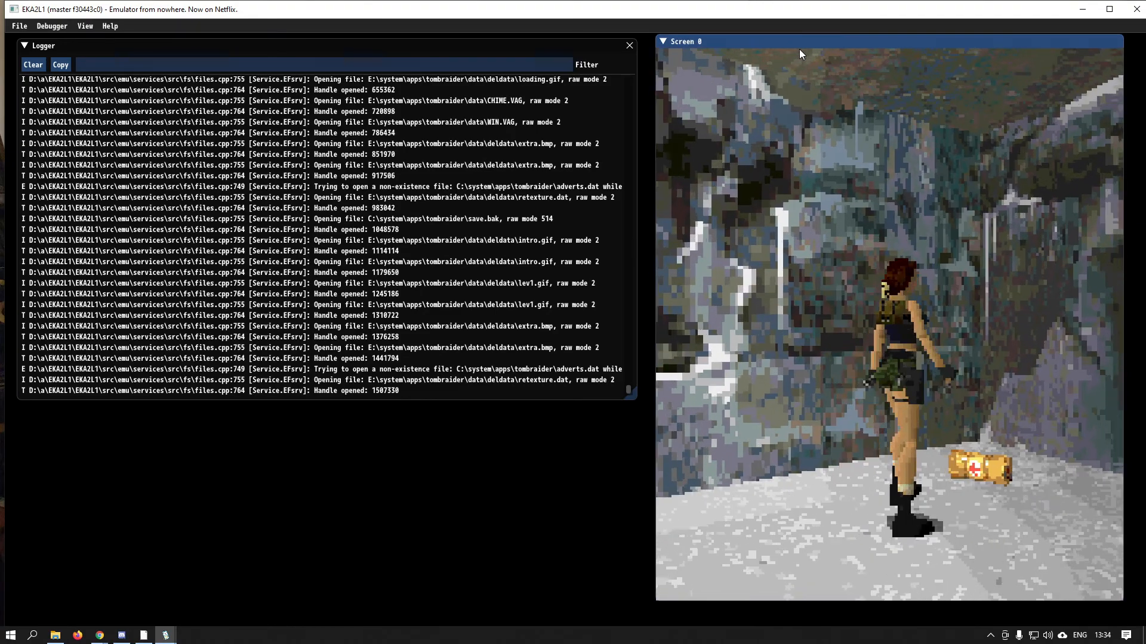
key("Up")
key("5")
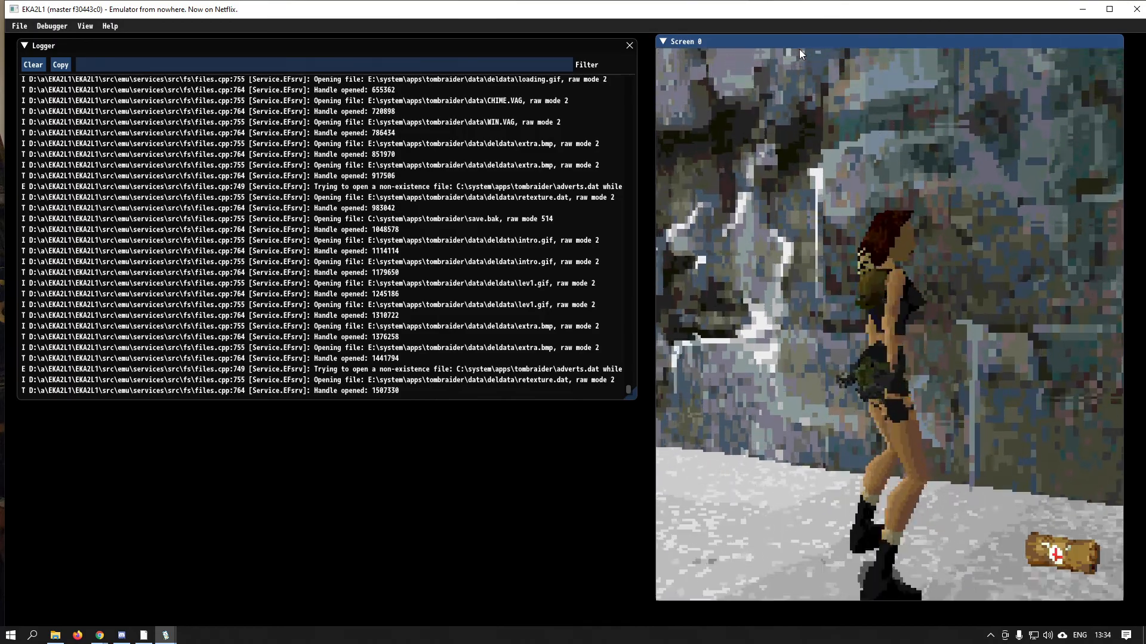
Leave the medkit area, jump off the ledge and run across the snow to the rocks below the dark opening
key("Right")
key("Up")
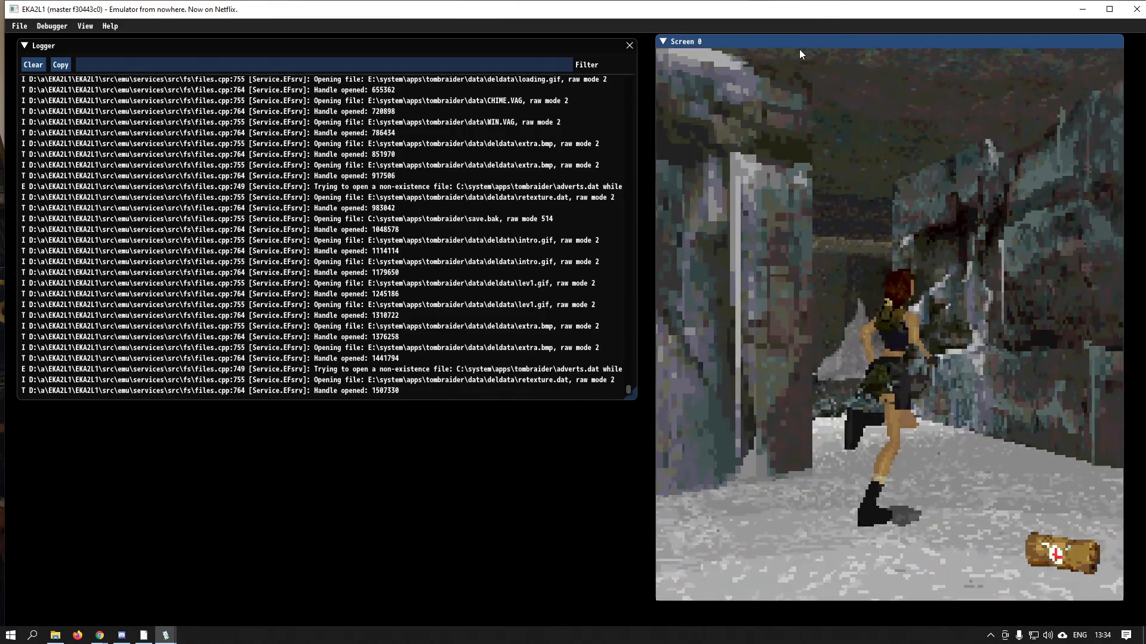
key("Up")
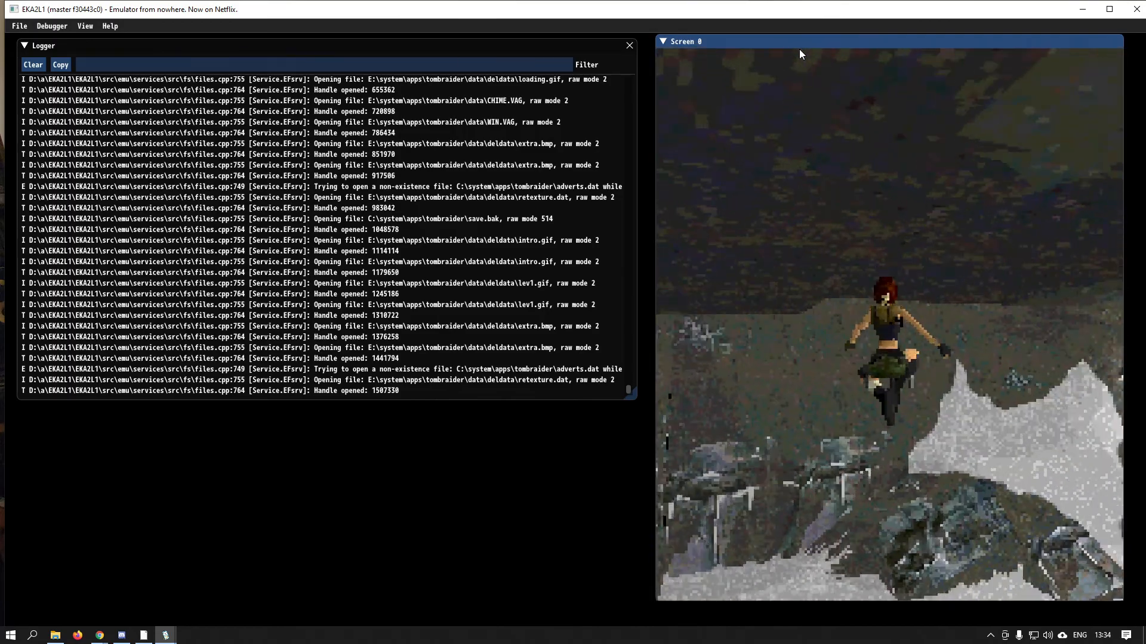
key("Right")
key("Up")
key("Up")
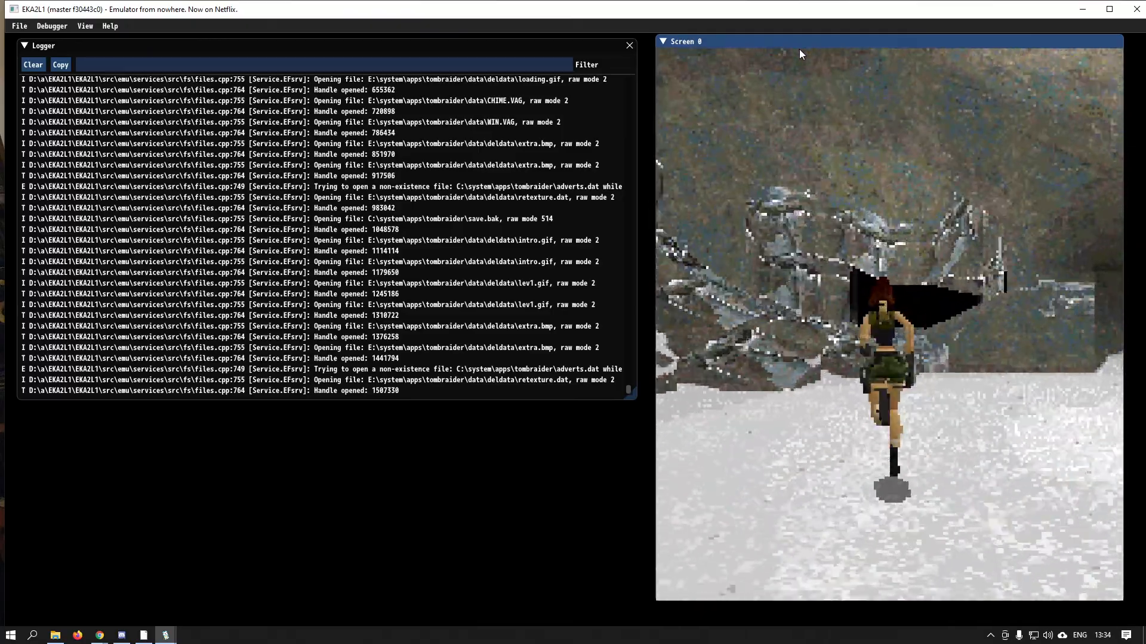
key("Up")
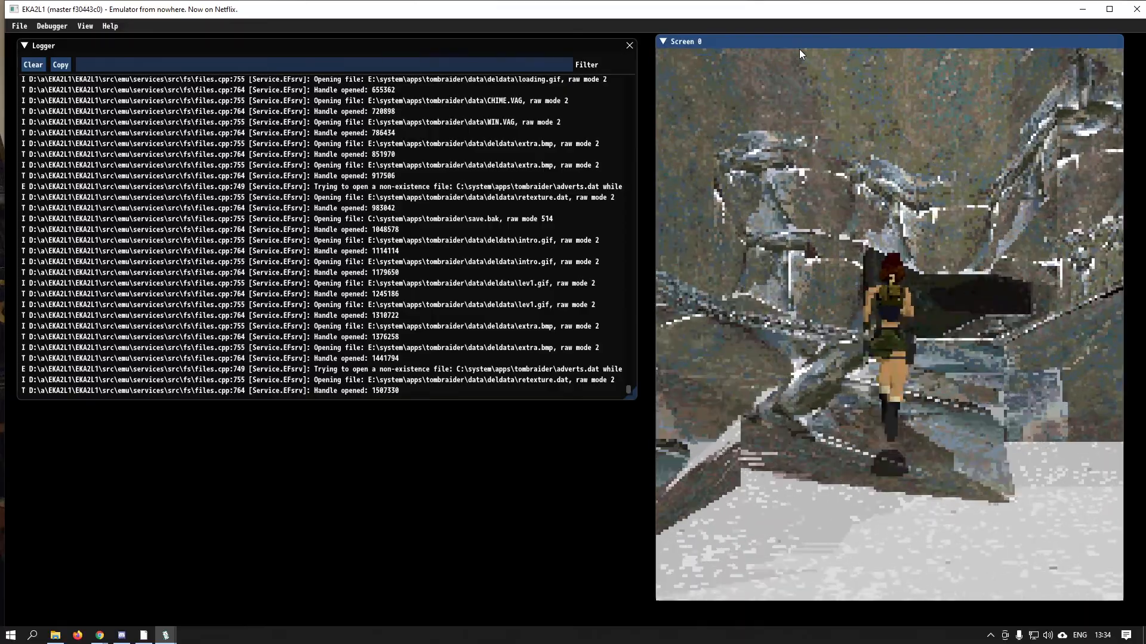
Jump across the rocks and onto the snow-covered ledge edged with icicles
key("Right")
key("Up")
key("Right")
key("Up")
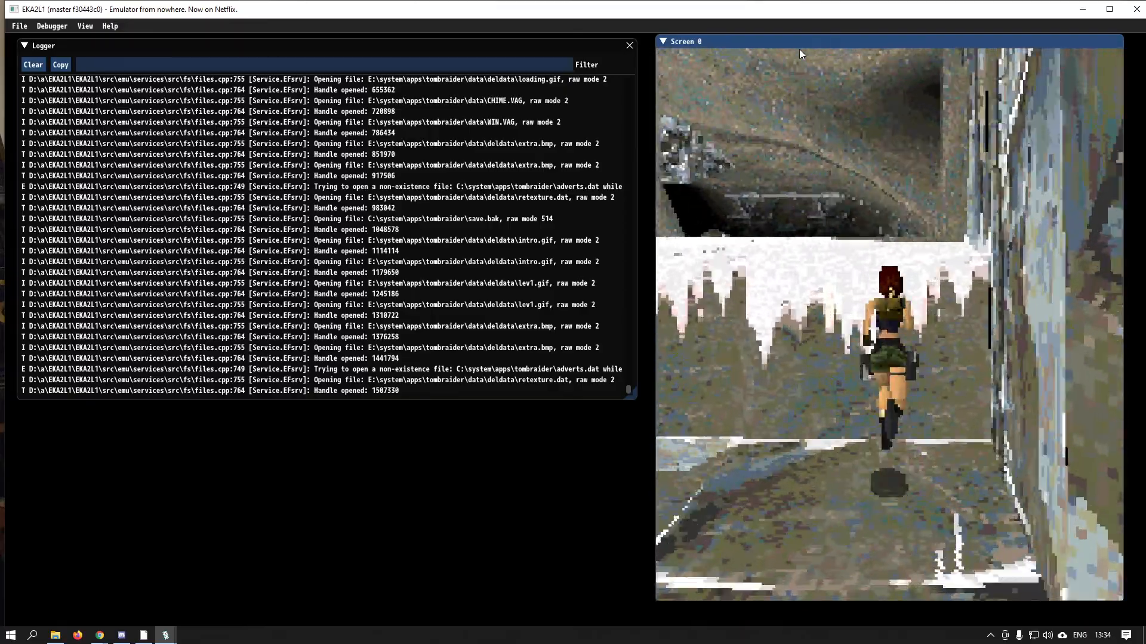
key("5")
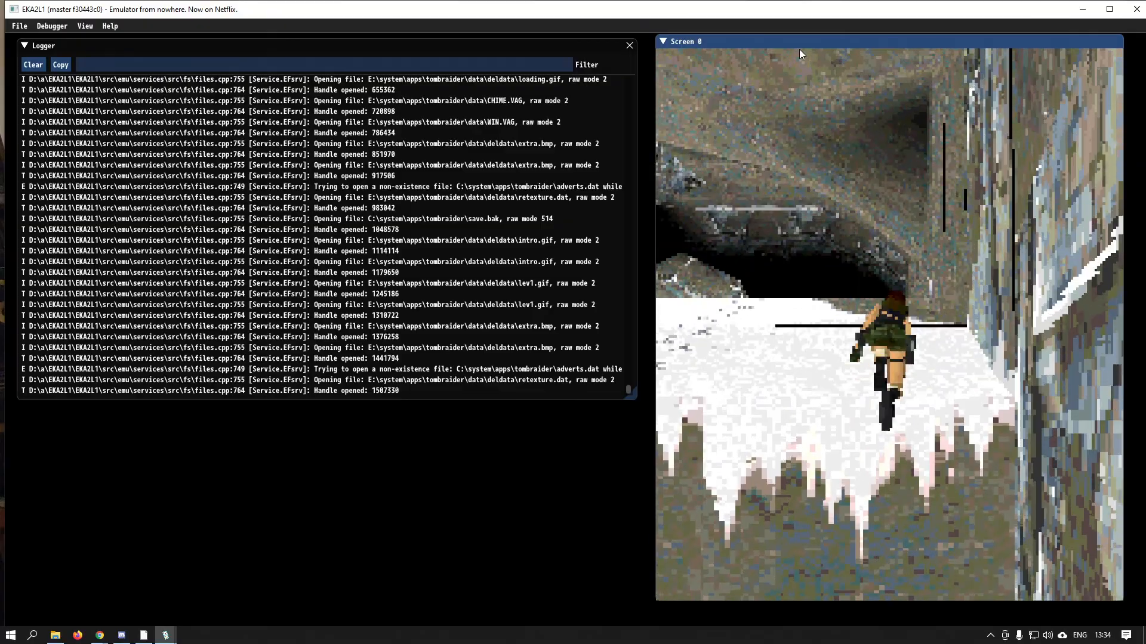
key("Up")
key("5")
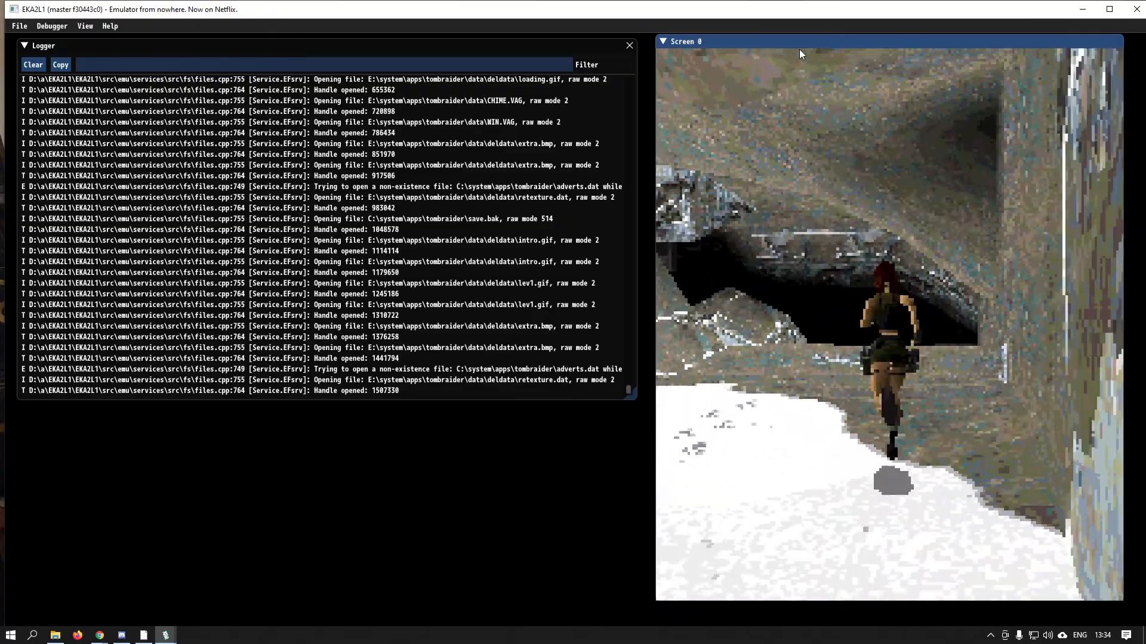
Run Lara down to the cave floor and up to the dark tunnel entrance with her pistols drawn
key("5")
key("Up")
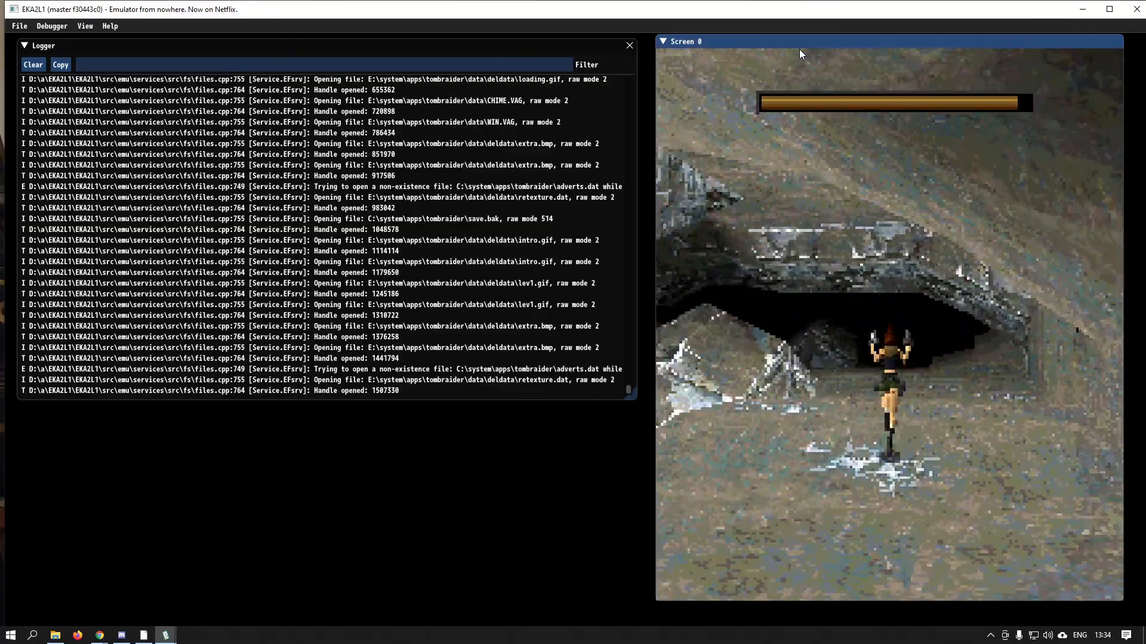
key("Up")
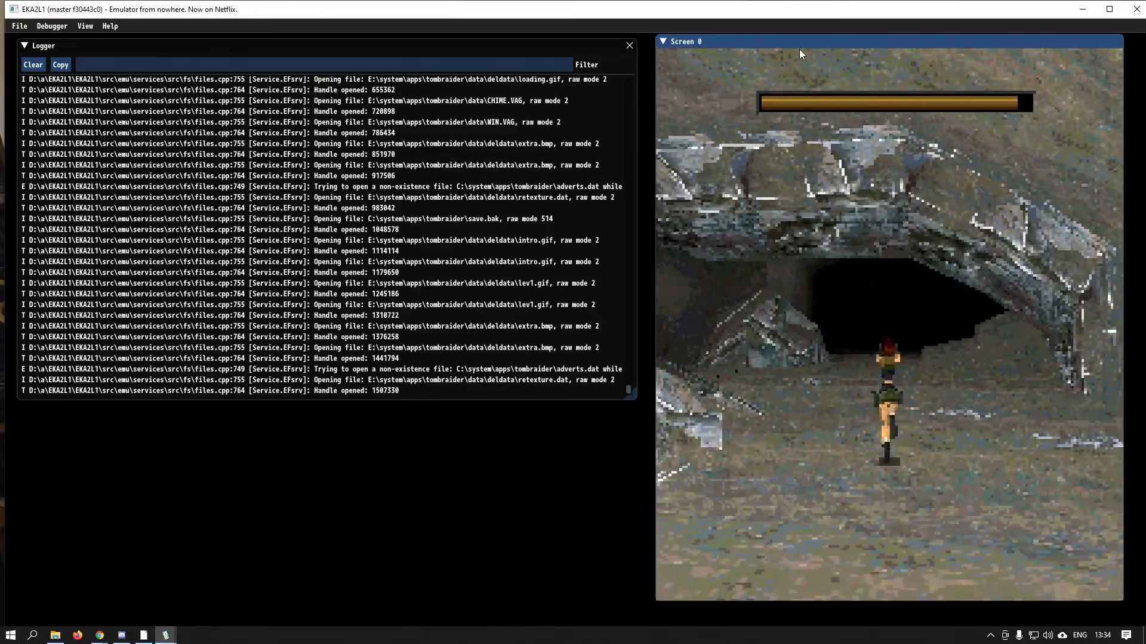
key("Up")
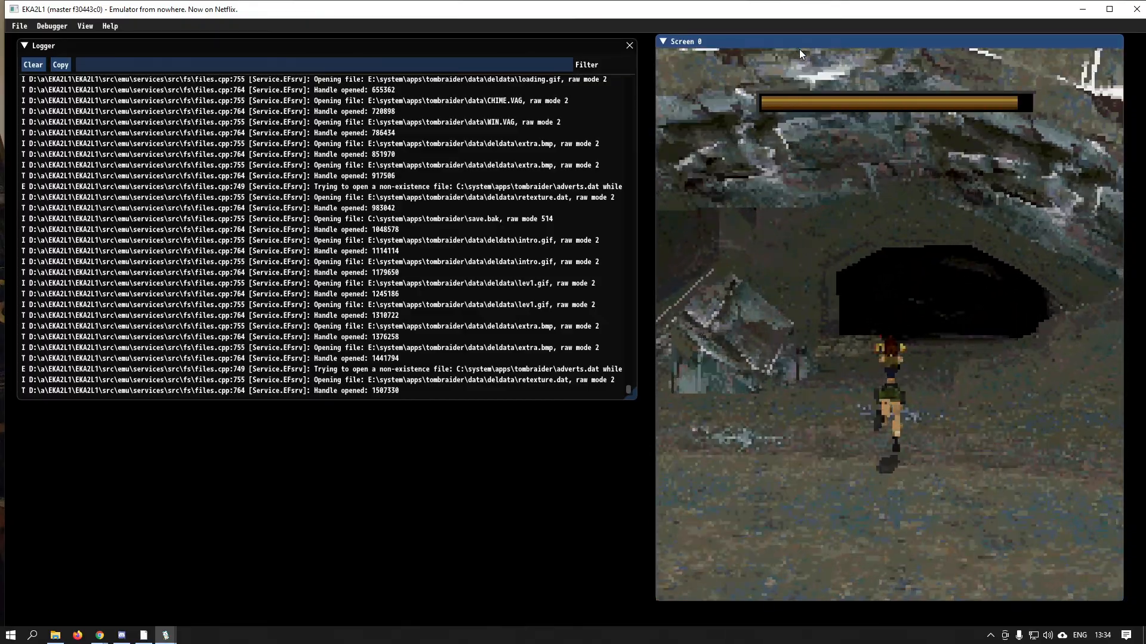
key("5")
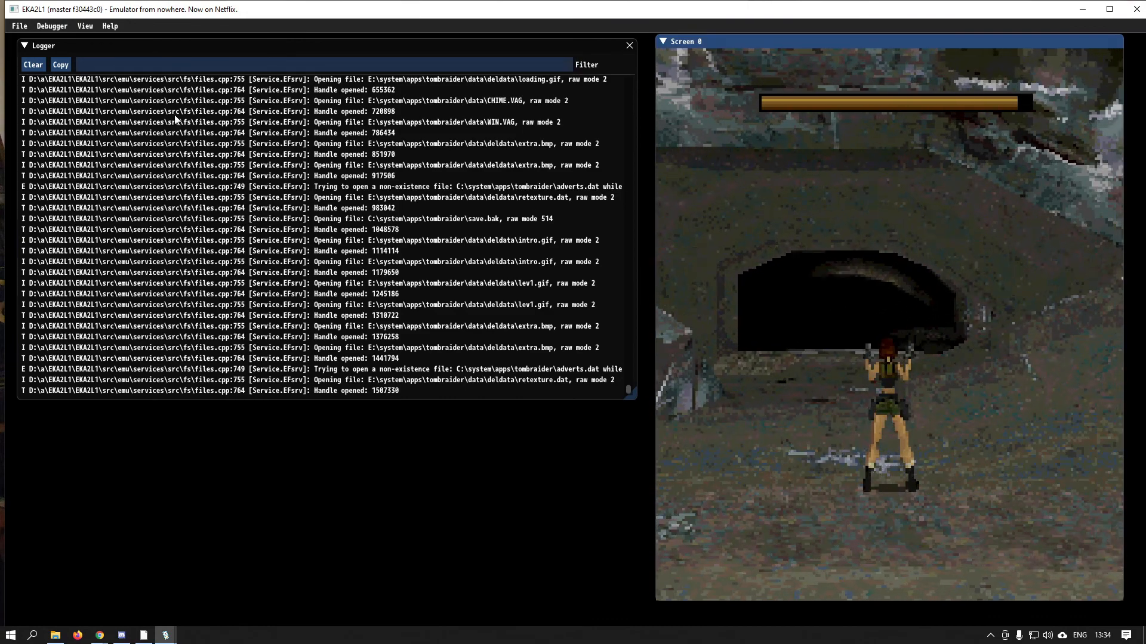
left_click(91, 28)
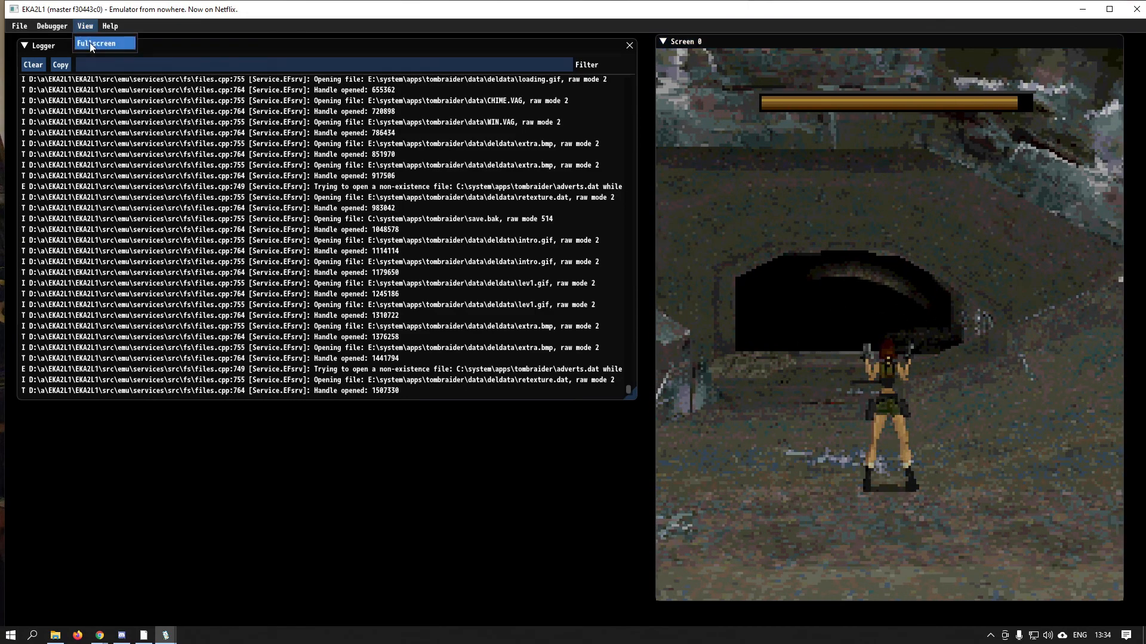
left_click(794, 38)
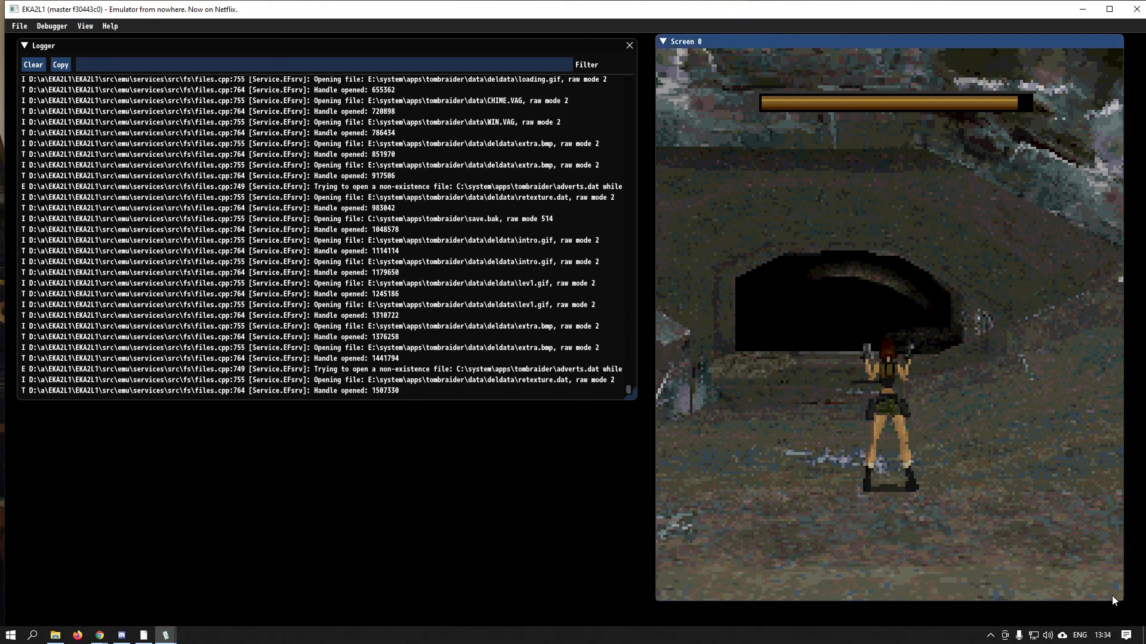
Enlarge the game screen to fill the space beside the log and run Lara through the dark tunnel entrance
left_click_drag(1119, 600, 1135, 640)
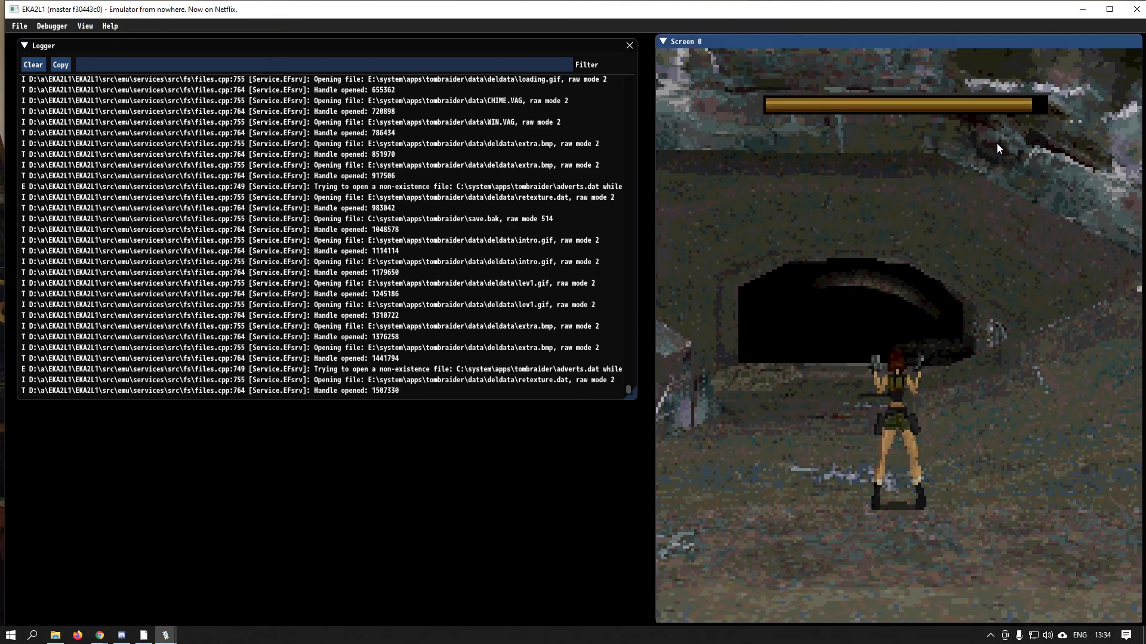
key("Left")
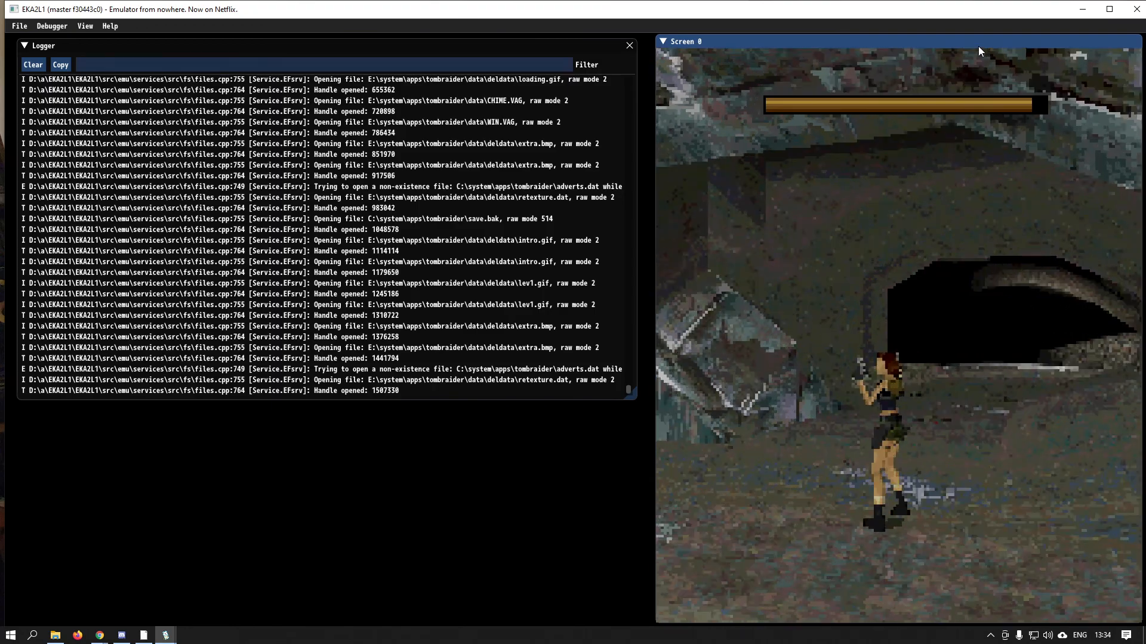
key("Right")
key("Up")
key("Left")
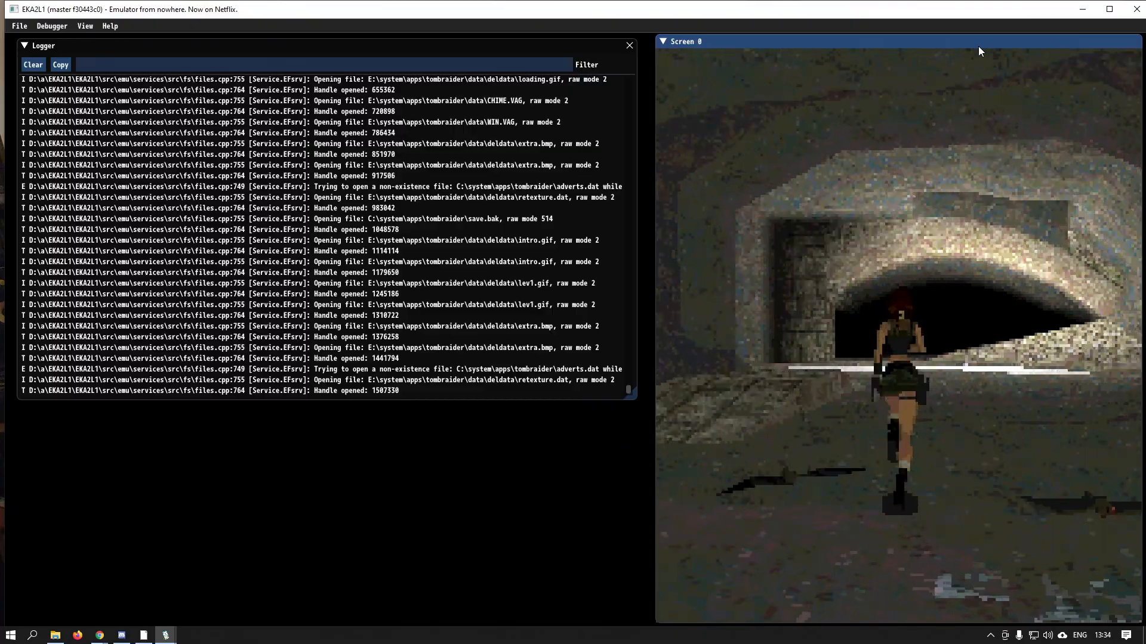
Run Lara through the stone-arched chamber and turn her around toward the dark opening below the icy rocks
key("7")
key("Right")
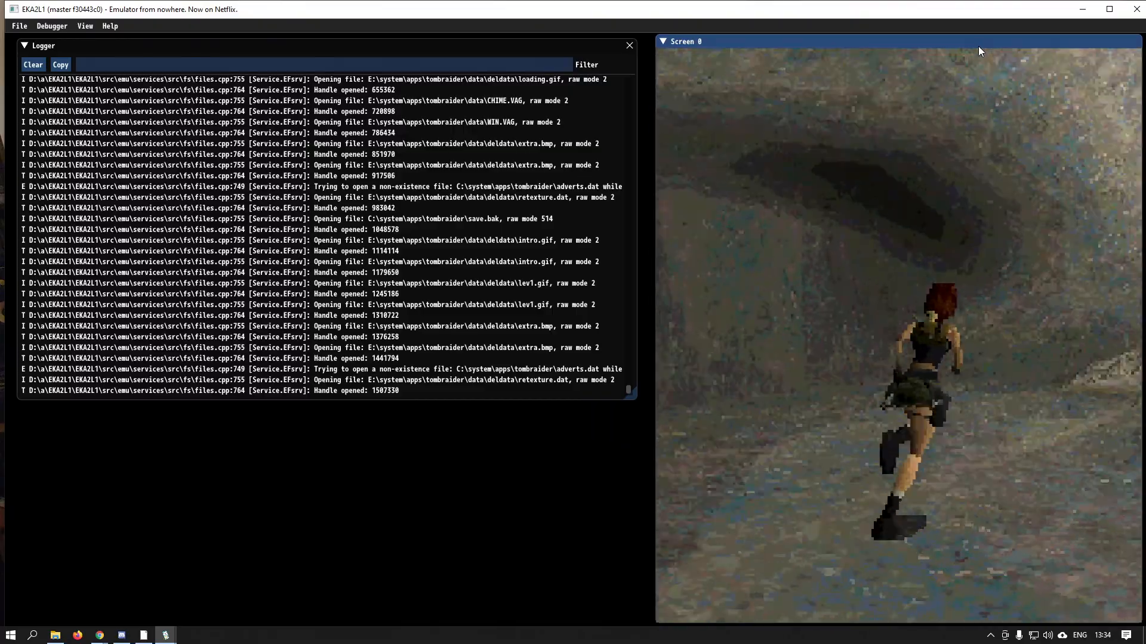
key("Left")
key("Left")
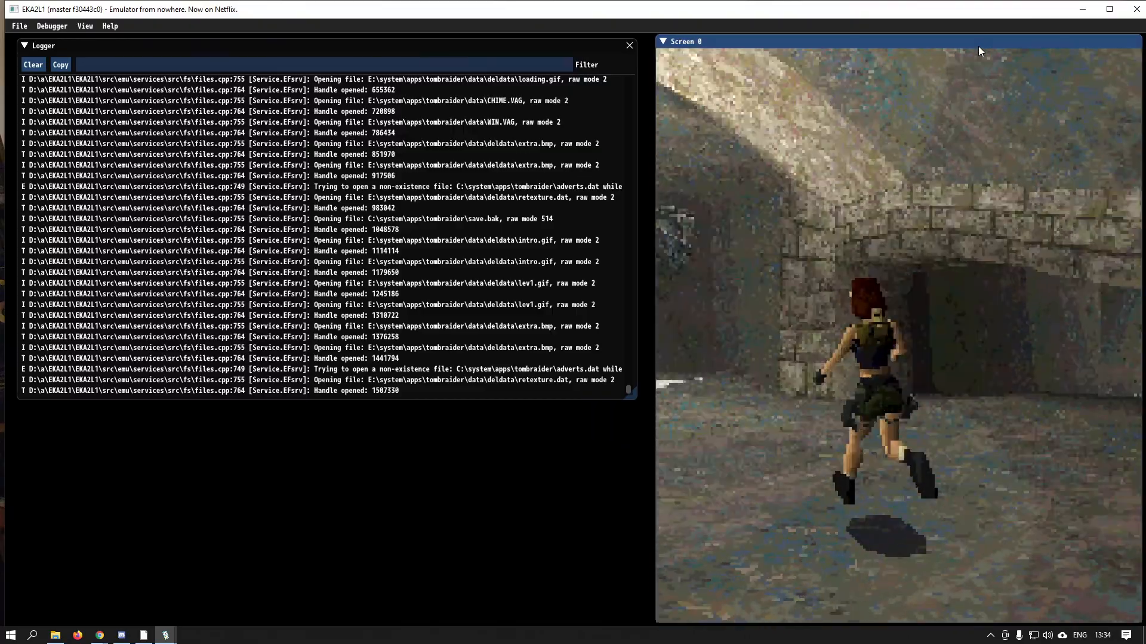
key("Left")
key("Up")
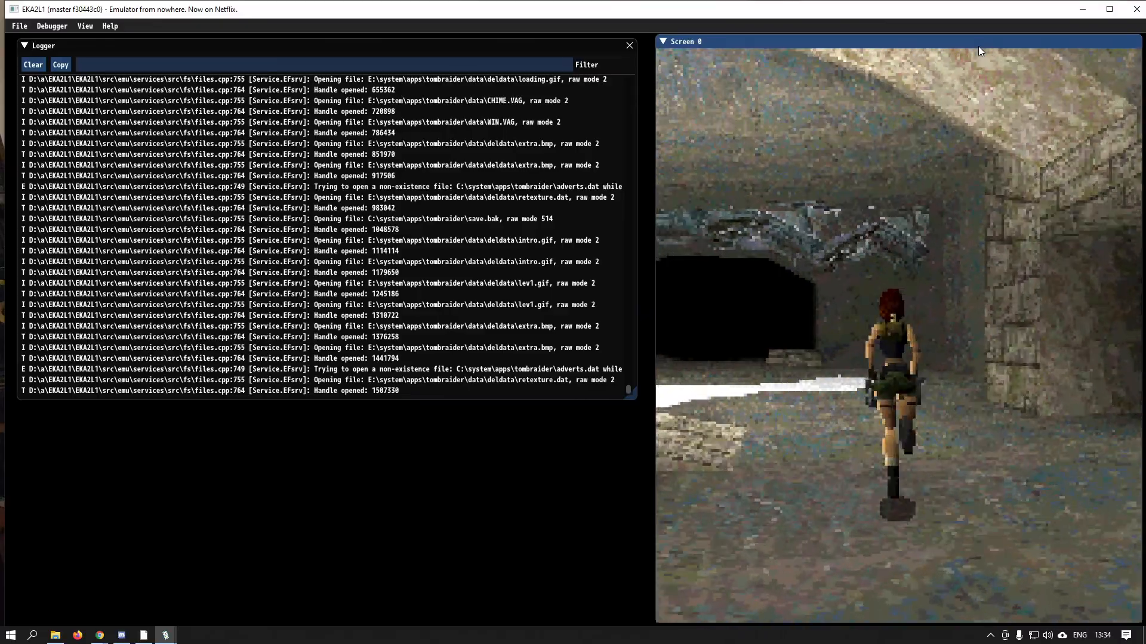
Run Lara past the stone block pillar and stop her below the brick arch, facing the dark passage with the green plant
key("Right")
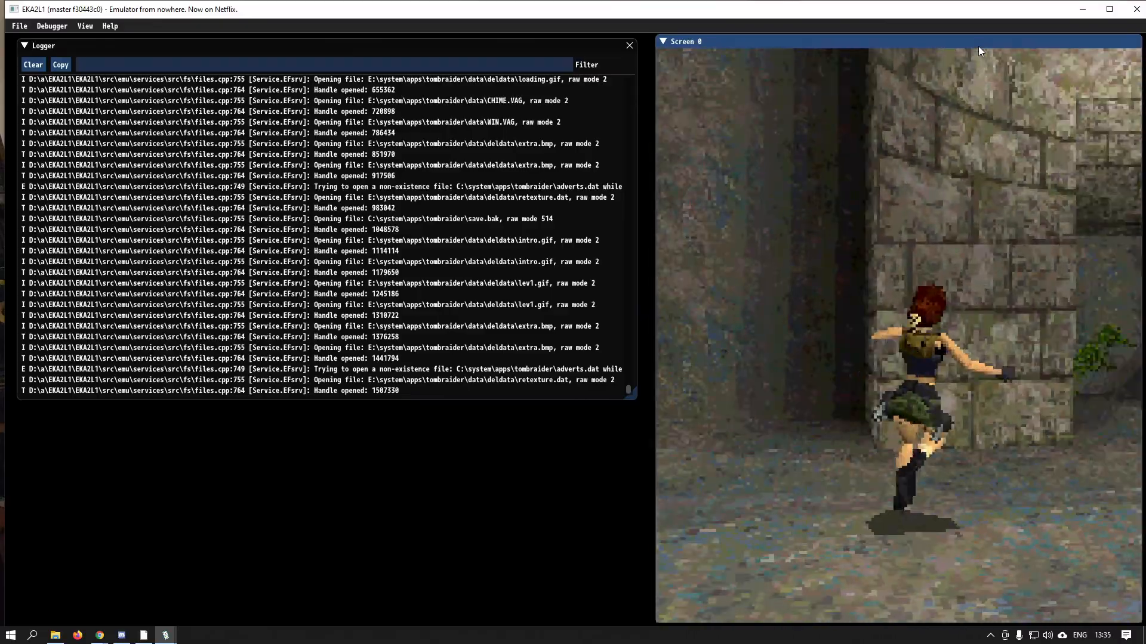
key("Up")
key("Right")
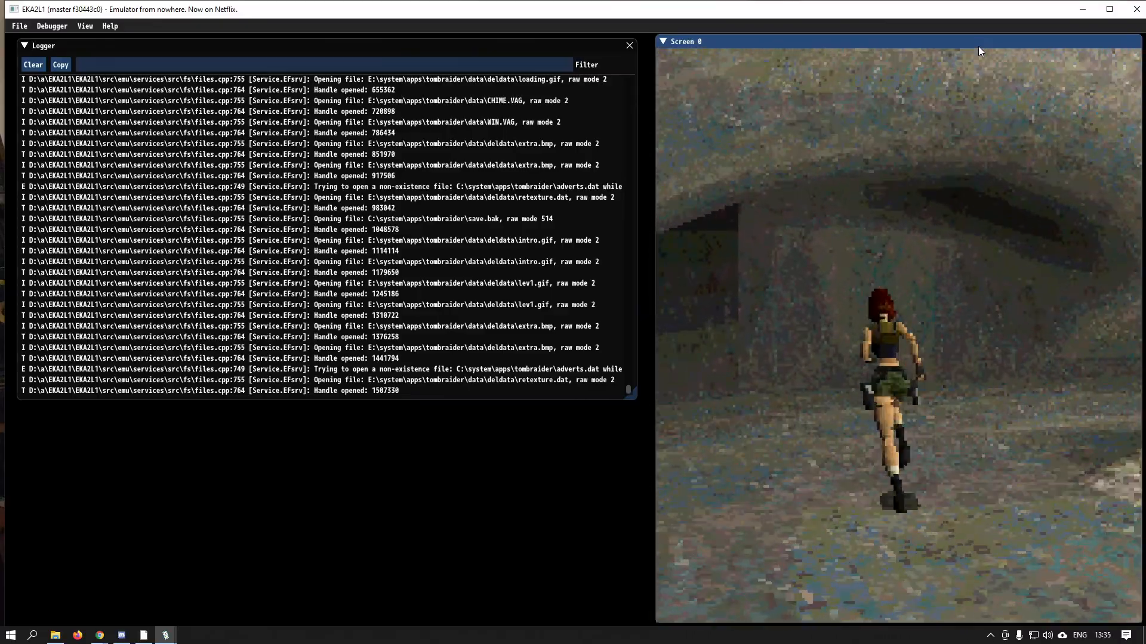
key("Left")
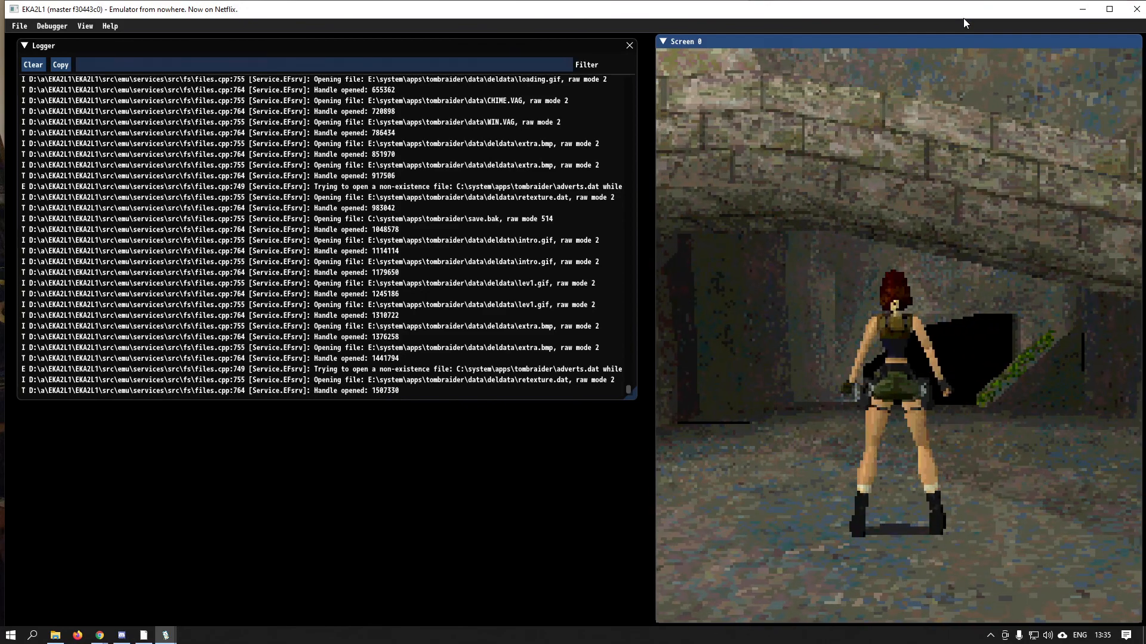